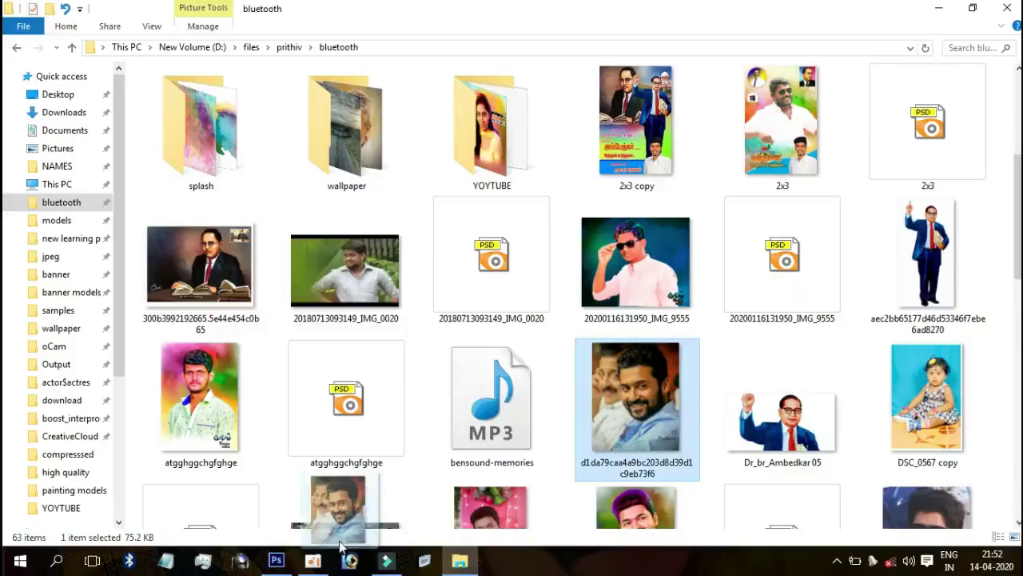
# Step: Send the actor portrait JPEG to Photoshop so it opens in Camera Raw
pyautogui.moveTo(338, 551)
pyautogui.mouseDown()
pyautogui.moveTo(294, 568)
pyautogui.moveTo(419, 376)
pyautogui.mouseUp()
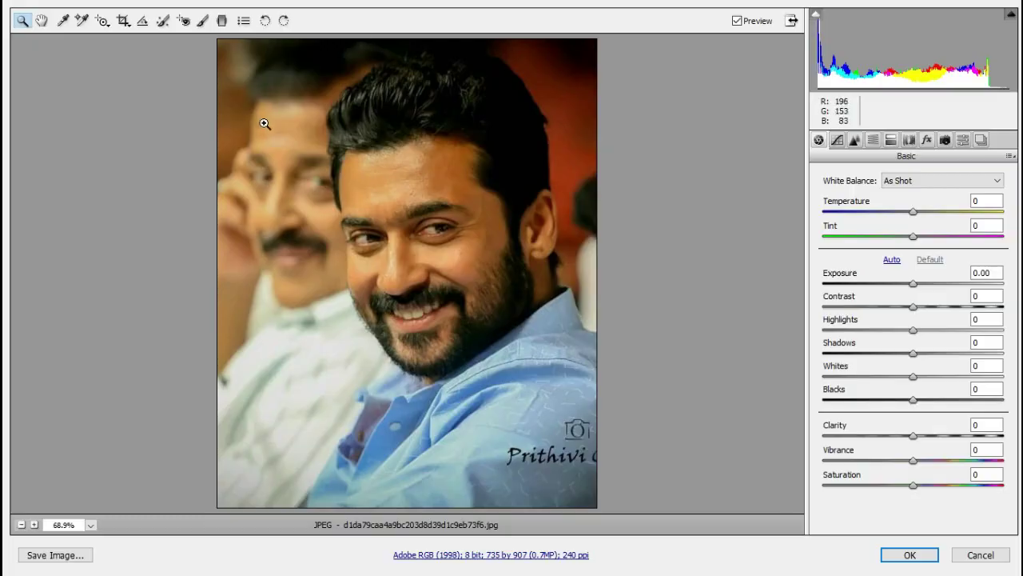
# Step: Zoom in on the face and set Tint to +13
pyautogui.moveTo(374, 254); pyautogui.dragTo(468, 303)
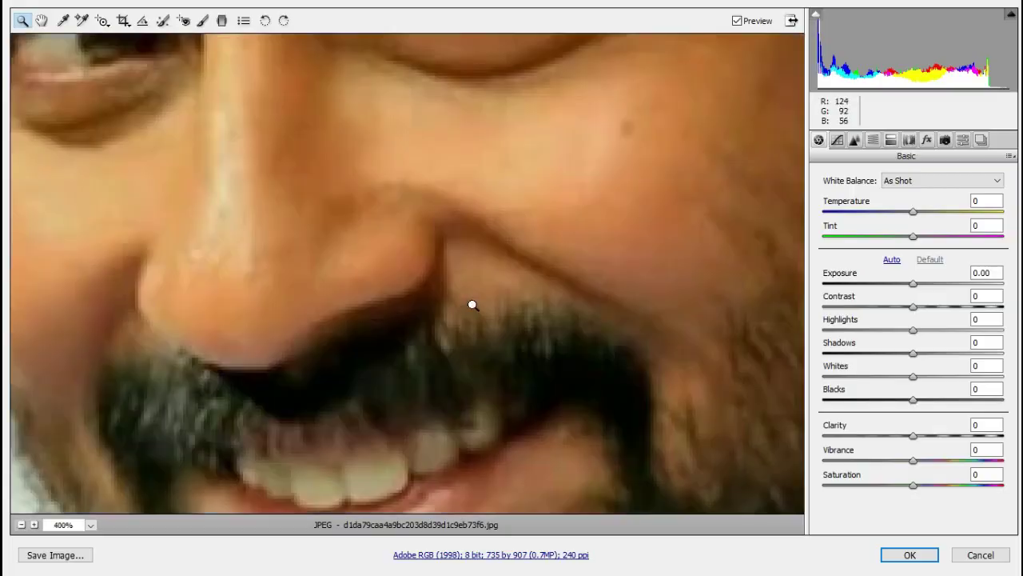
pyautogui.scroll(3, 420, 267)
pyautogui.scroll(3, 421, 267)
pyautogui.scroll(-2, 420, 270)
pyautogui.scroll(-3, 421, 269)
pyautogui.scroll(-3, 421, 269)
pyautogui.scroll(1, 421, 269)
pyautogui.scroll(1, 421, 270)
pyautogui.scroll(1, 420, 269)
pyautogui.scroll(-2, 420, 270)
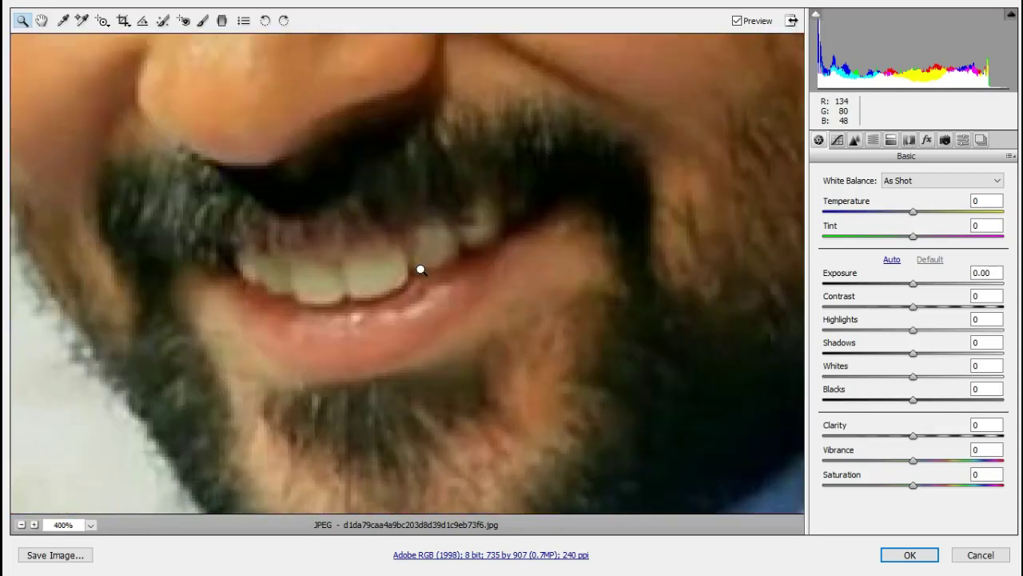
pyautogui.click(924, 237)
pyautogui.scroll(4, 440, 267)
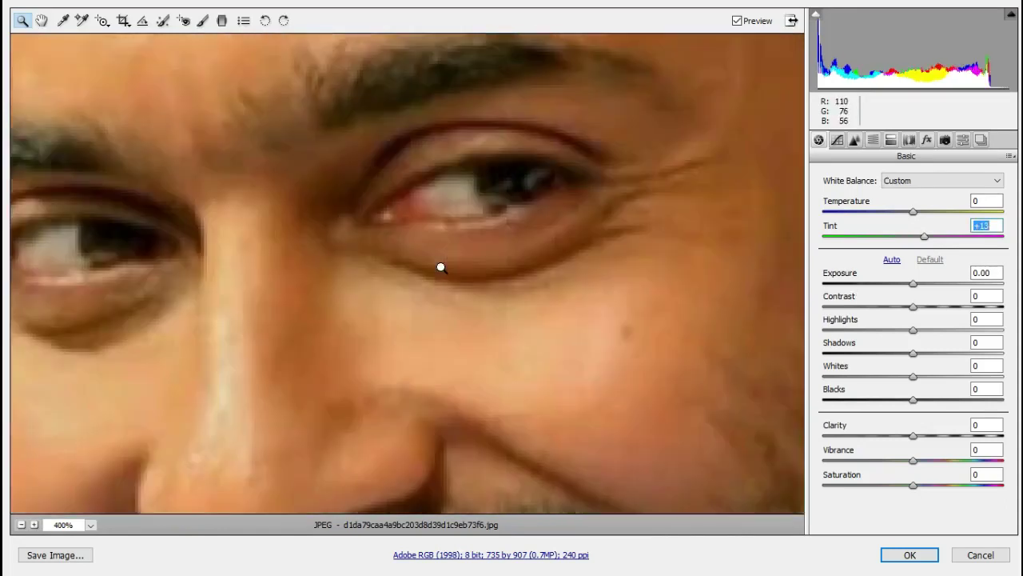
pyautogui.scroll(1, 441, 267)
pyautogui.scroll(-3, 441, 267)
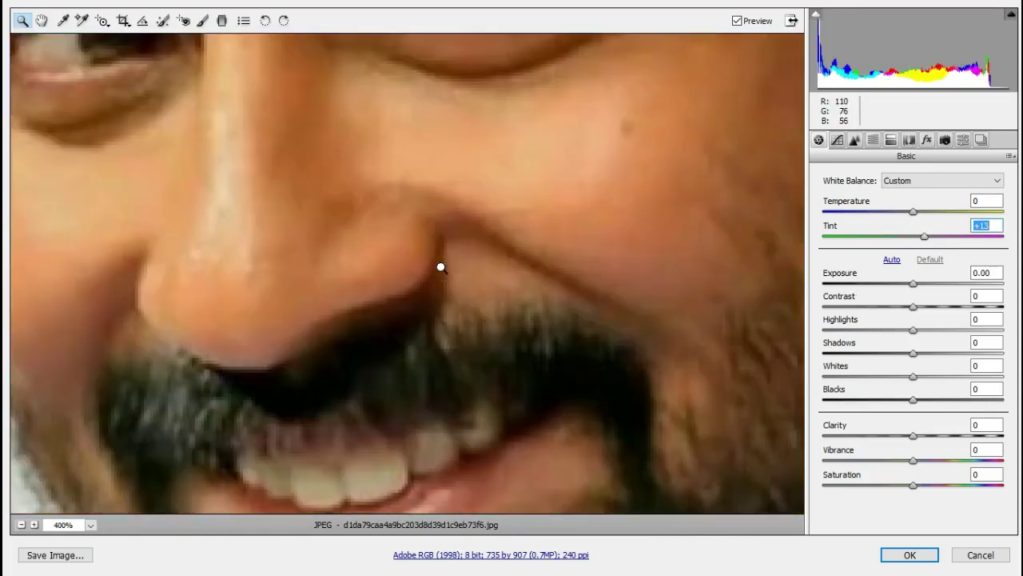
pyautogui.scroll(2, 440, 267)
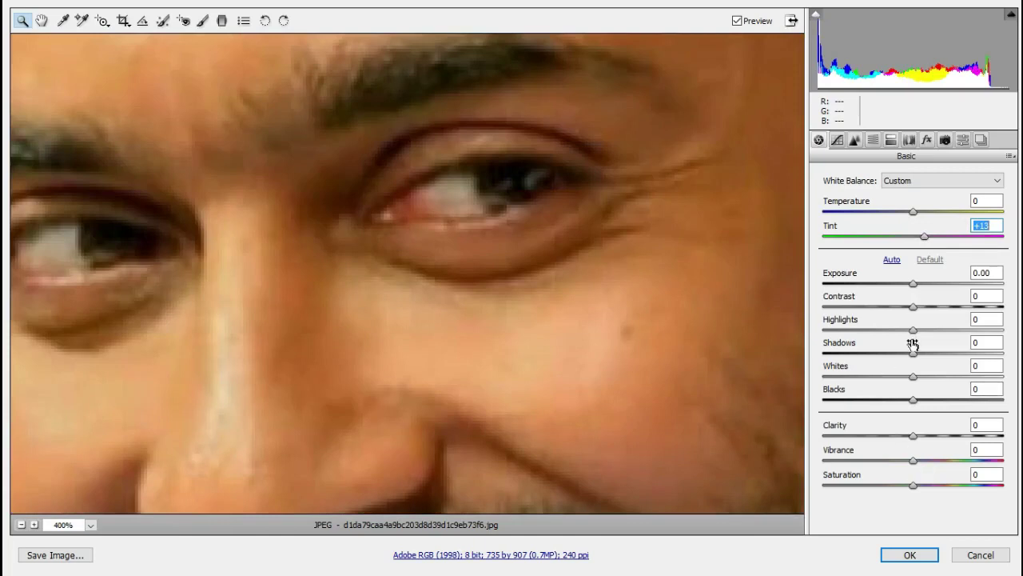
# Step: Set Contrast +18, Blacks +11, Highlights +4, Clarity +6, Saturation −6, and apply the edit
pyautogui.moveTo(923, 307); pyautogui.dragTo(930, 309)
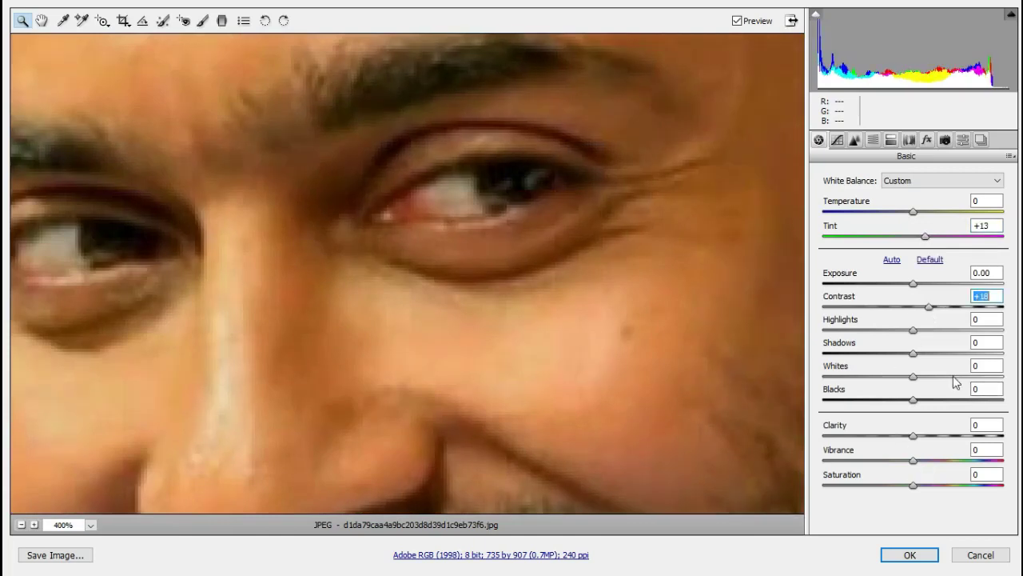
pyautogui.moveTo(913, 400)
pyautogui.mouseDown()
pyautogui.moveTo(924, 402)
pyautogui.moveTo(904, 383)
pyautogui.moveTo(930, 387)
pyautogui.mouseUp()
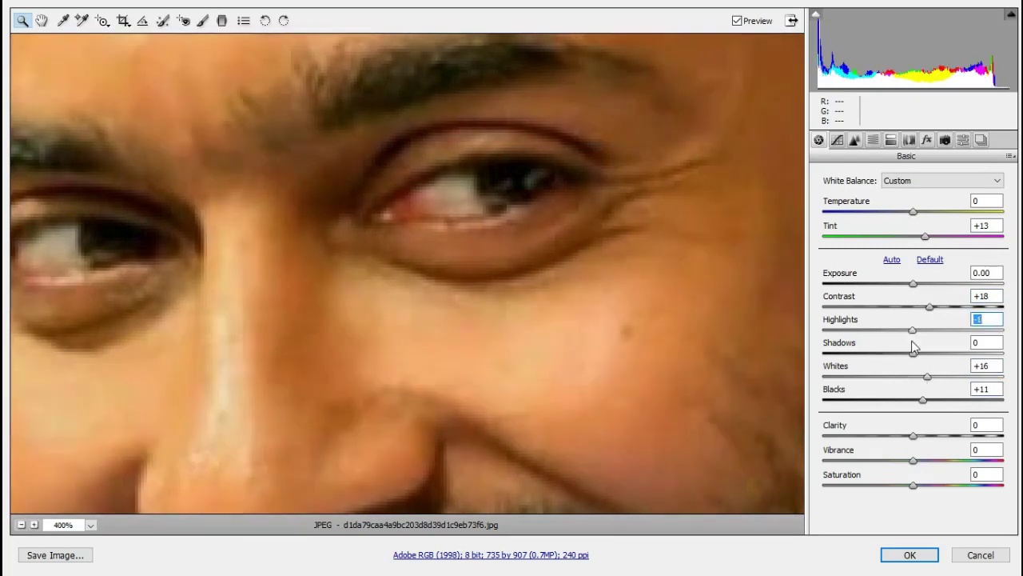
pyautogui.moveTo(913, 330)
pyautogui.mouseDown()
pyautogui.moveTo(917, 352)
pyautogui.moveTo(933, 364)
pyautogui.moveTo(935, 355)
pyautogui.mouseUp()
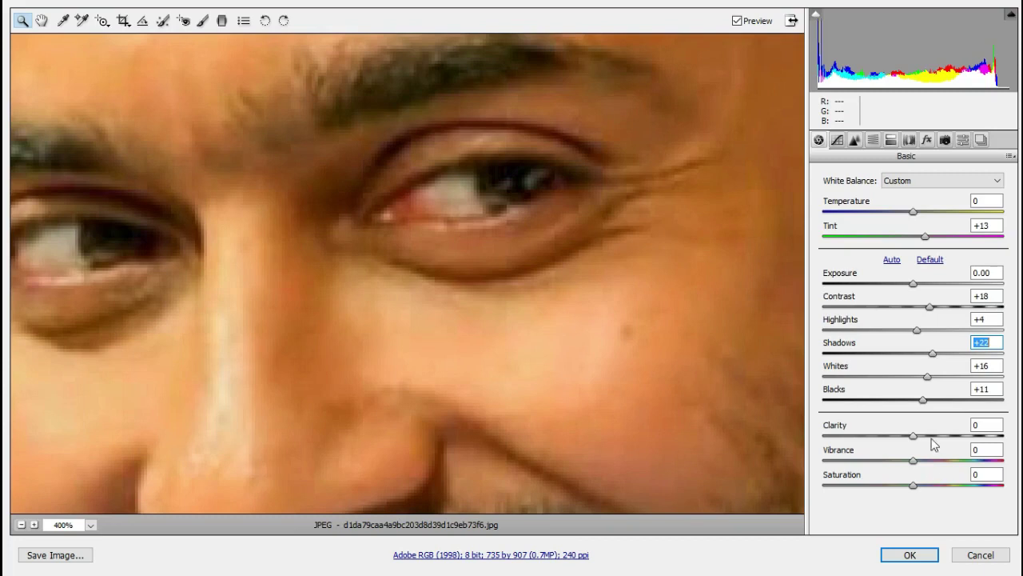
pyautogui.moveTo(918, 440); pyautogui.dragTo(921, 442)
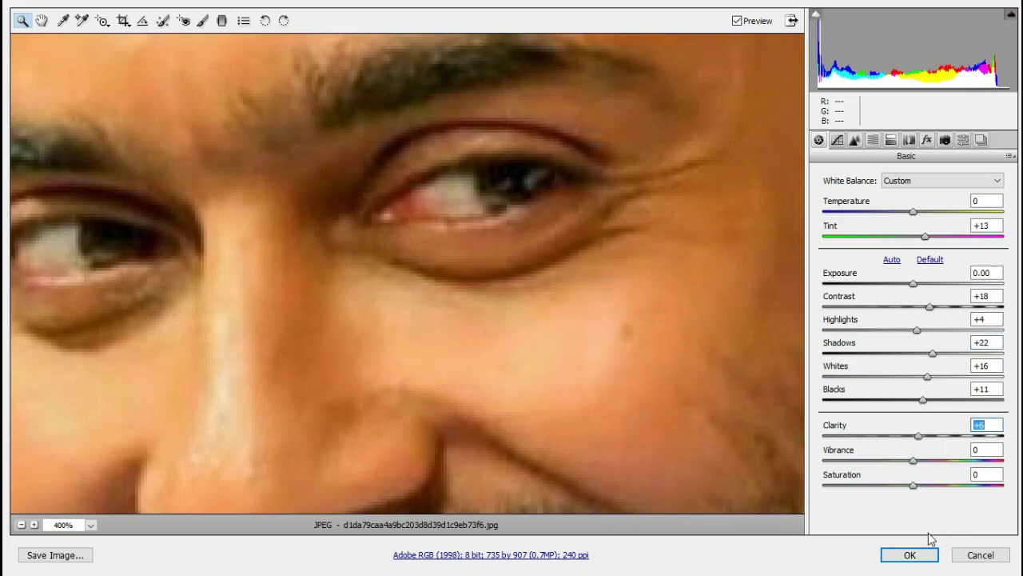
pyautogui.moveTo(916, 490); pyautogui.dragTo(912, 461)
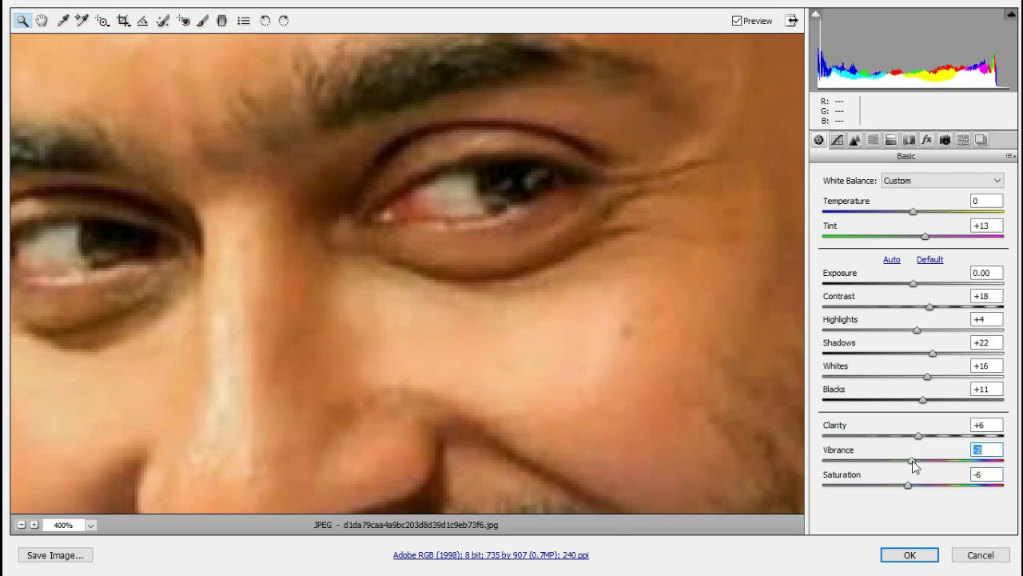
pyautogui.click(909, 554)
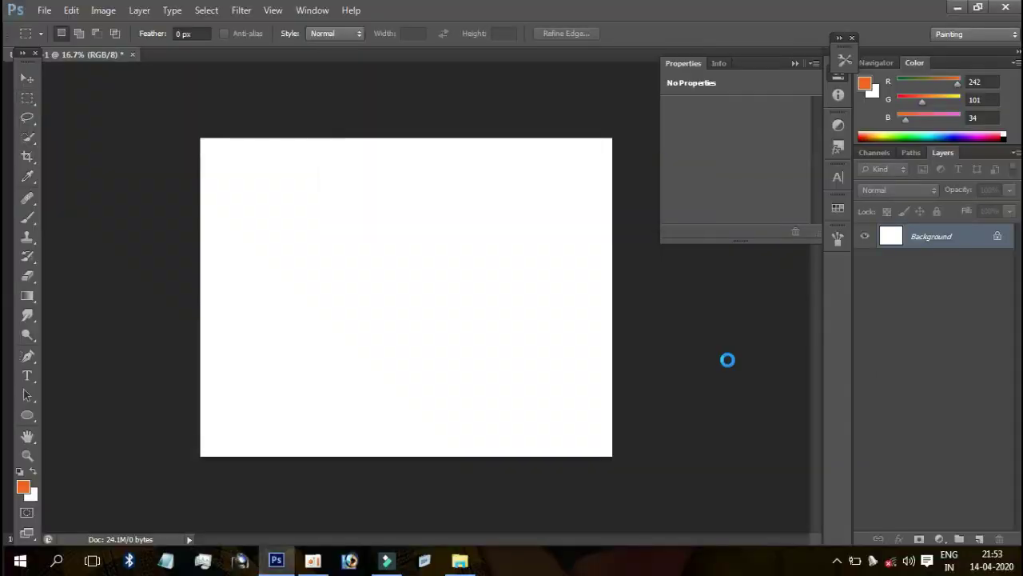
# Step: Enlarge the placed portrait to 234.39% and rotate it 2.62°
pyautogui.moveTo(467, 371); pyautogui.dragTo(565, 445)
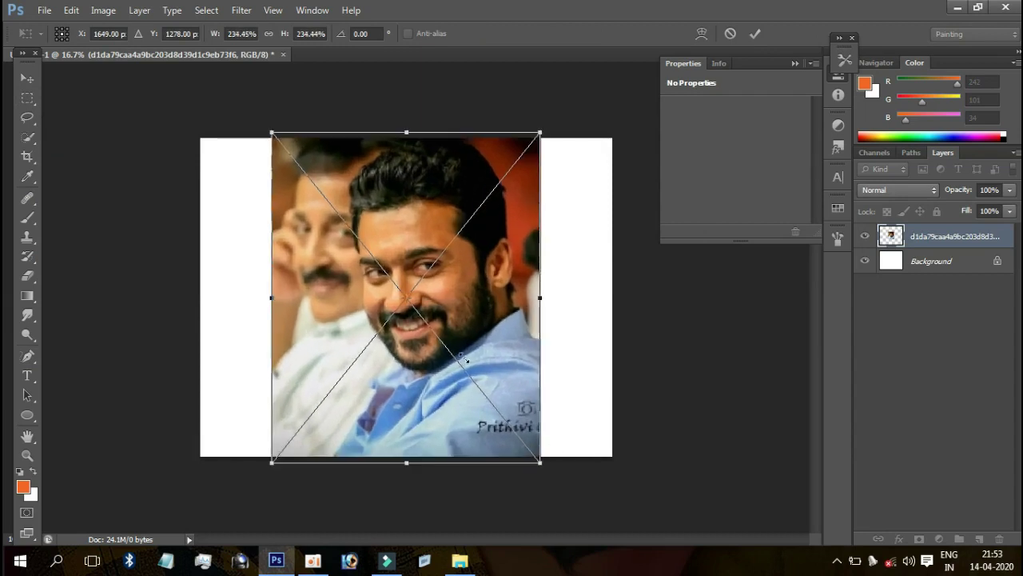
pyautogui.press('Return')
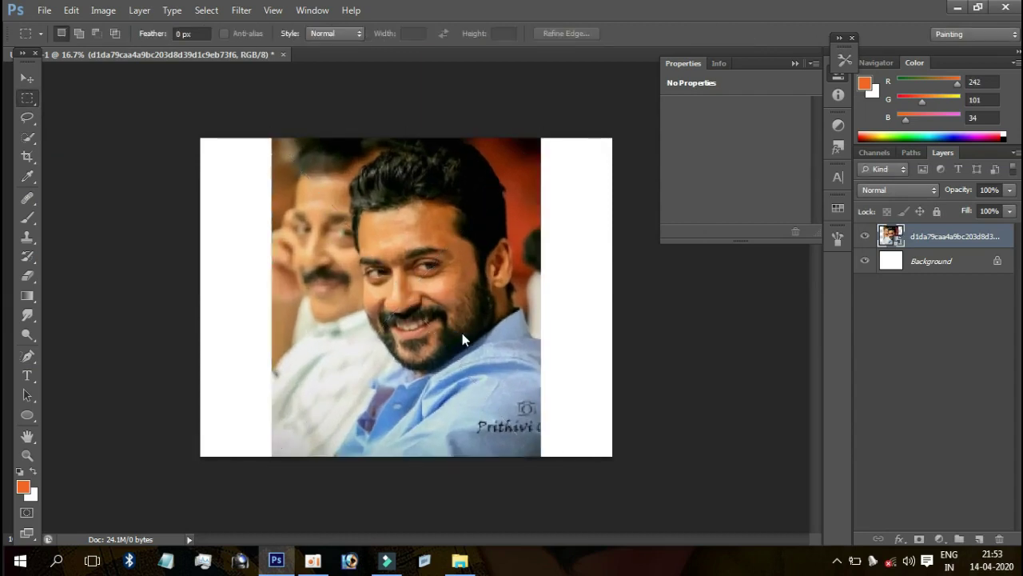
pyautogui.scroll(2, 405, 412)
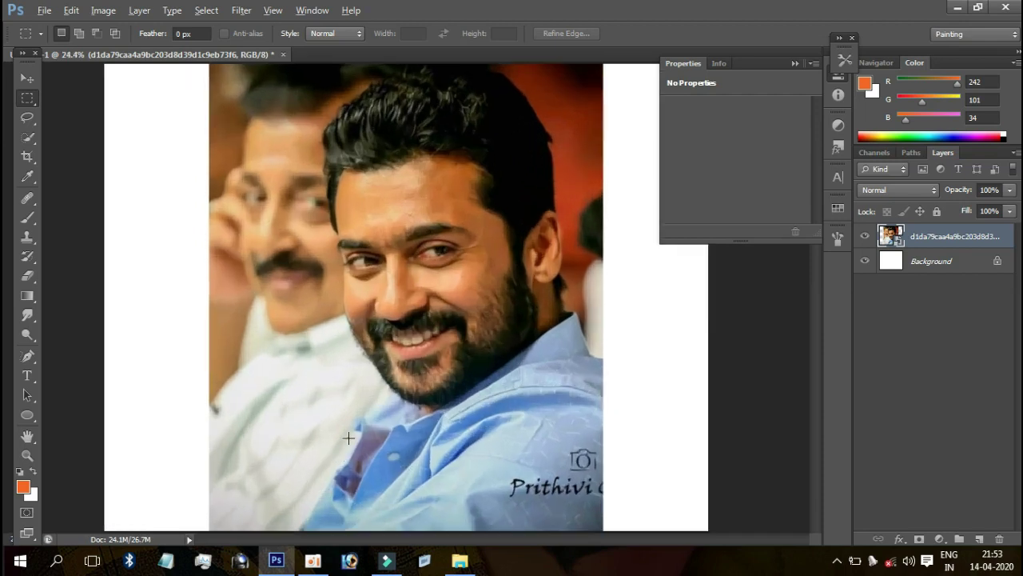
pyautogui.hotkey('ctrl', 't')
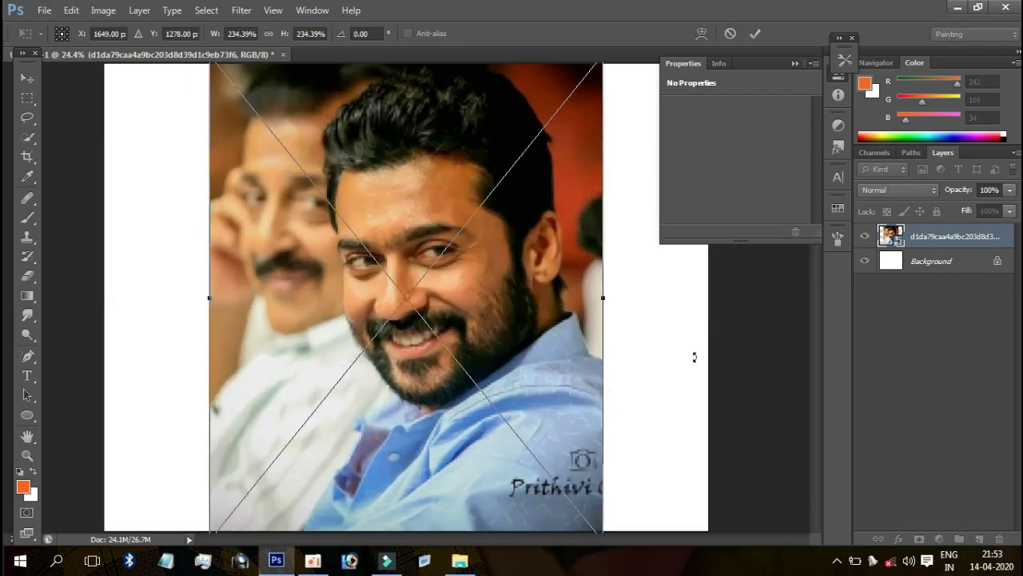
pyautogui.moveTo(695, 364); pyautogui.dragTo(693, 378)
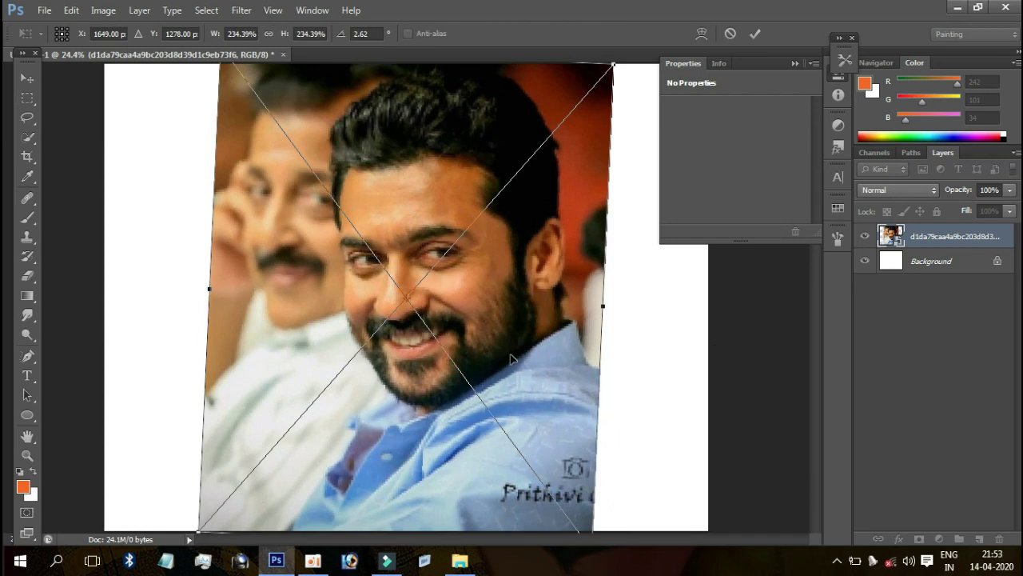
pyautogui.click(757, 34)
# Step: Switch to the Rectangular Marquee tool and adjust the panel view
pyautogui.press('m')
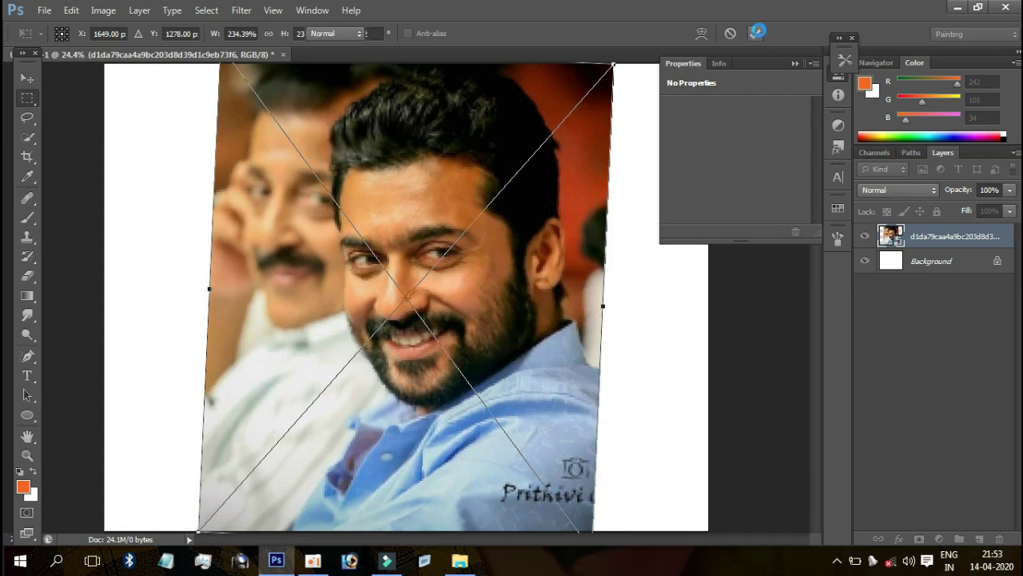
pyautogui.click(838, 76)
pyautogui.scroll(1, 413, 327)
pyautogui.scroll(1, 413, 326)
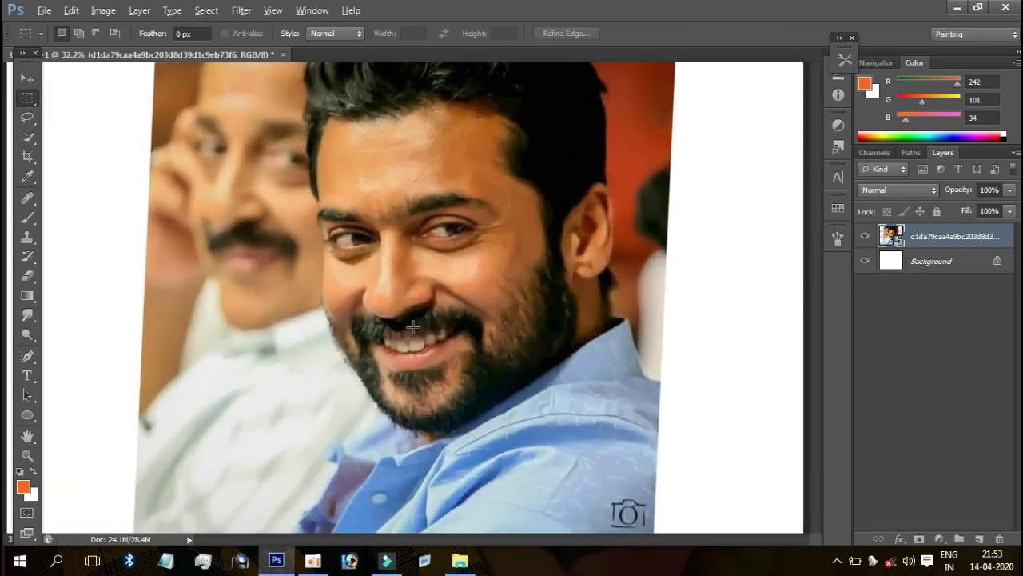
pyautogui.scroll(2, 413, 326)
pyautogui.scroll(1, 348, 285)
pyautogui.scroll(-1, 336, 268)
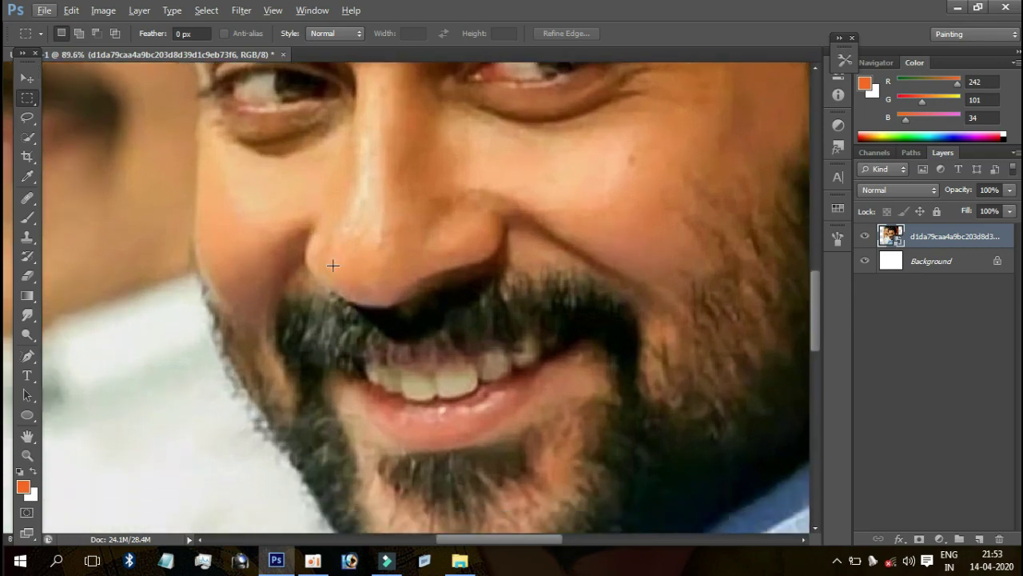
pyautogui.scroll(1, 420, 246)
pyautogui.scroll(-1, 420, 245)
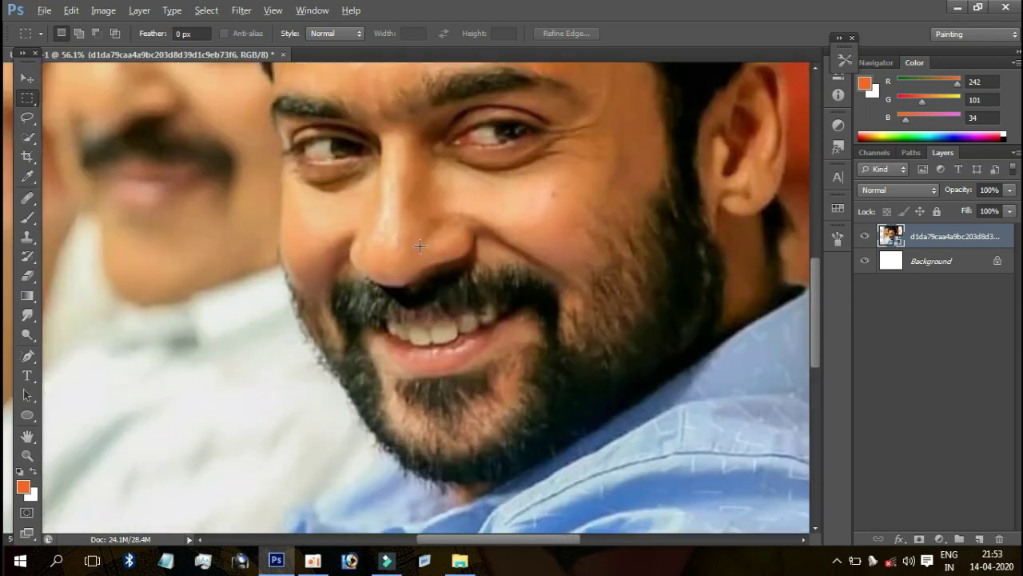
pyautogui.scroll(-1, 419, 246)
pyautogui.scroll(1, 420, 246)
pyautogui.scroll(2, 419, 246)
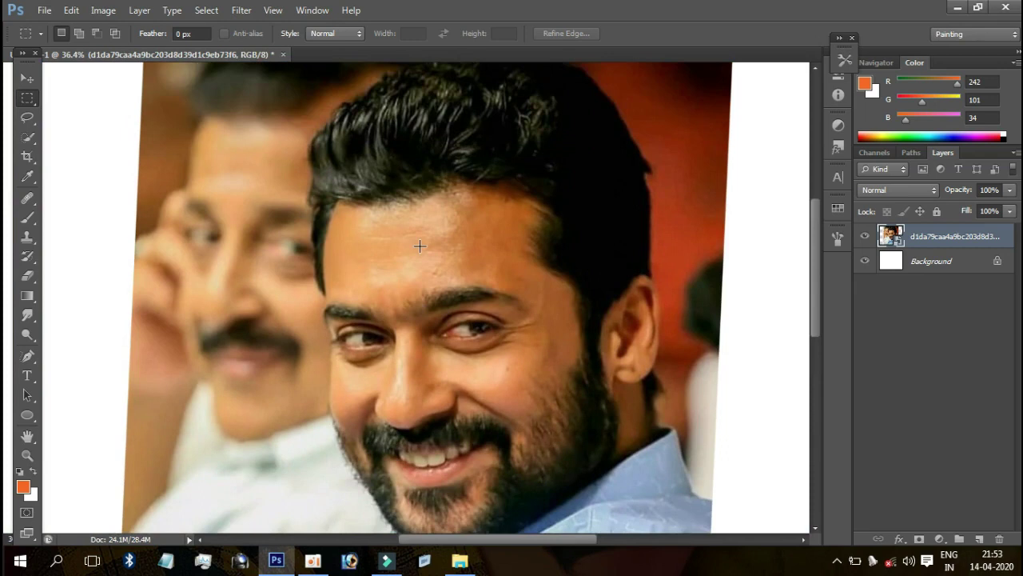
pyautogui.scroll(-1, 419, 246)
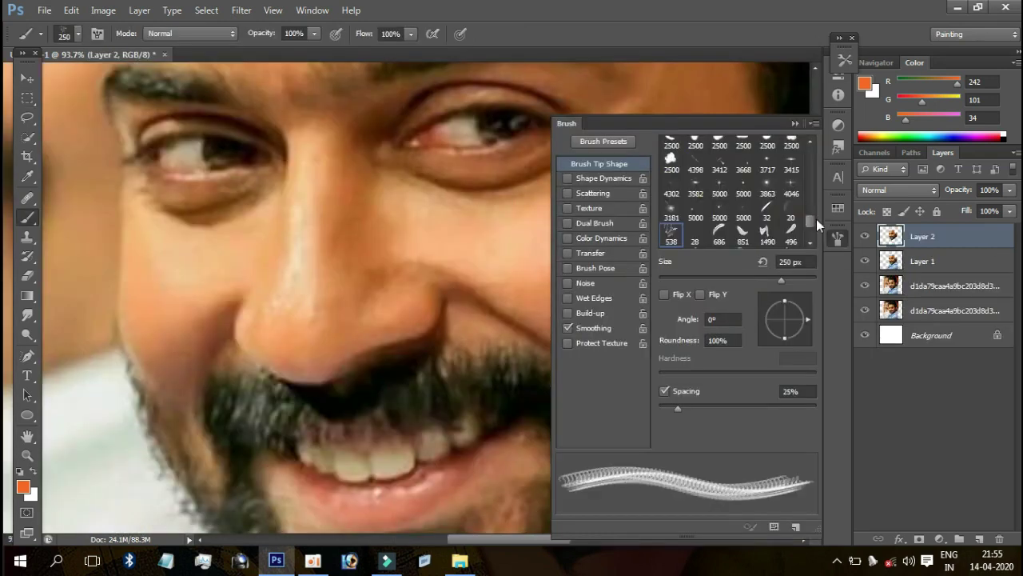
# Step: Pick a 30 px hard round brush and paint a sampled light skin-tone stroke on the cheek
pyautogui.moveTo(811, 177); pyautogui.dragTo(802, 146)
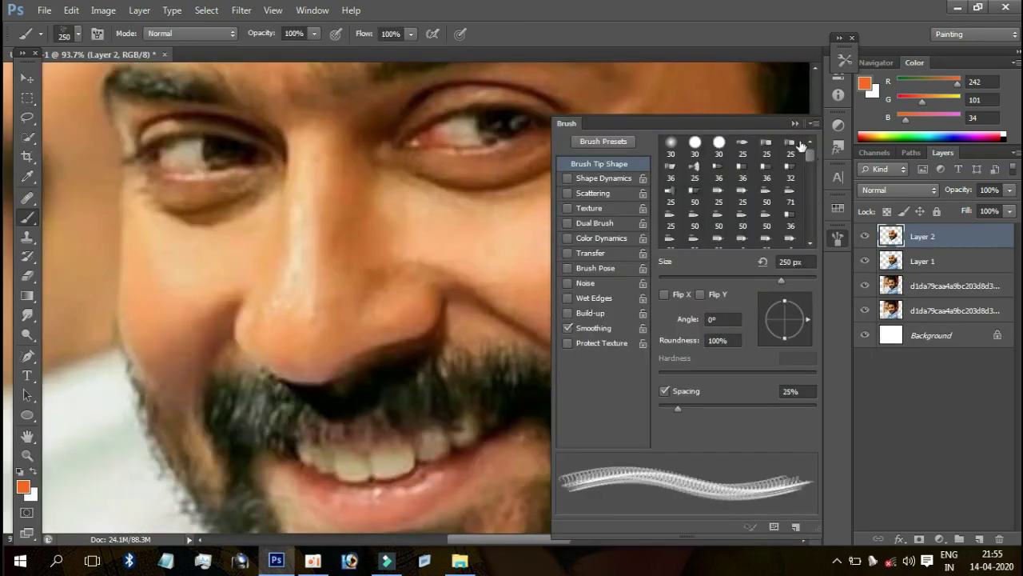
pyautogui.click(720, 143)
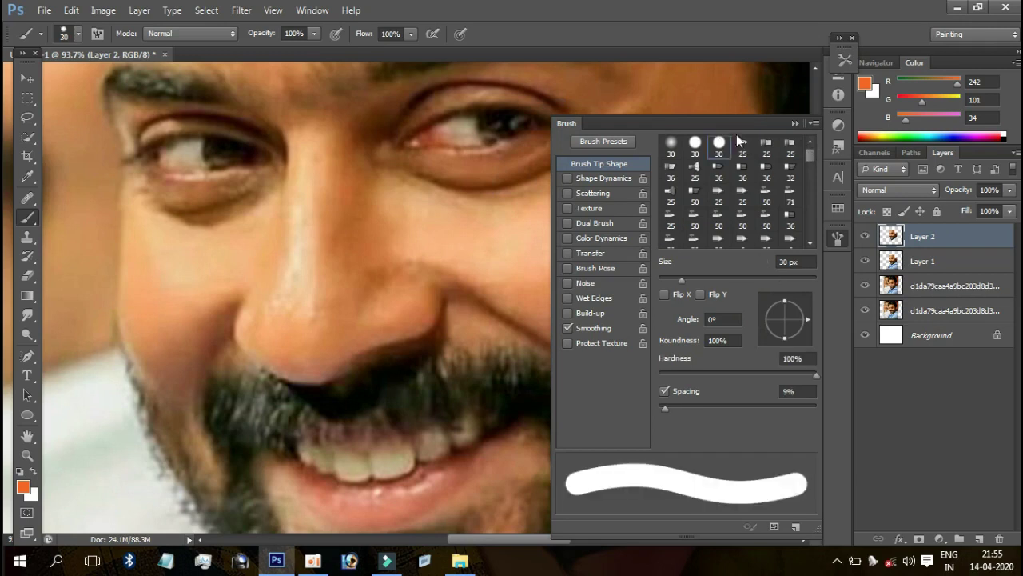
pyautogui.click(795, 122)
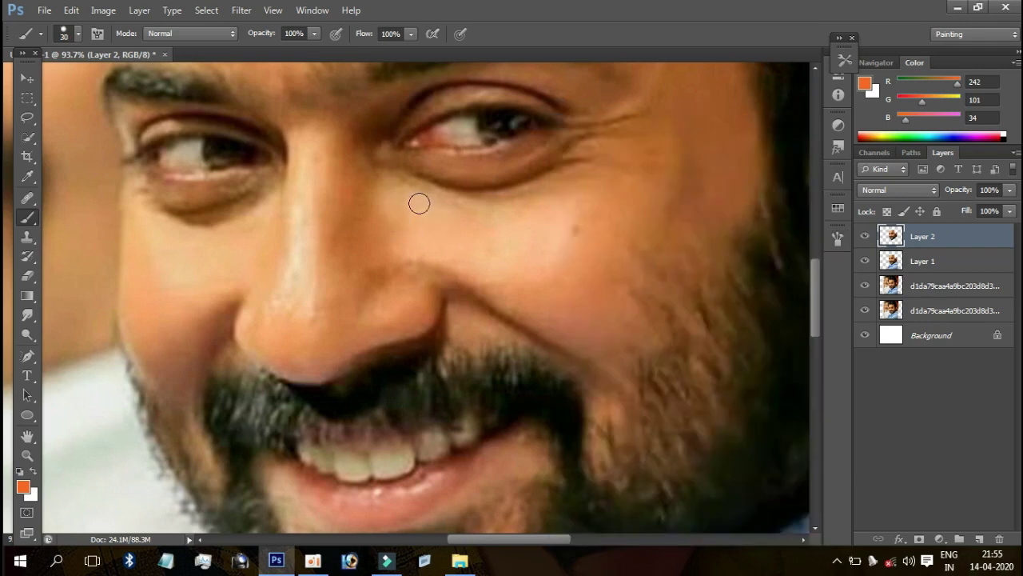
pyautogui.keyDown('alt'); pyautogui.scroll(2, 559, 228); pyautogui.keyUp('alt')
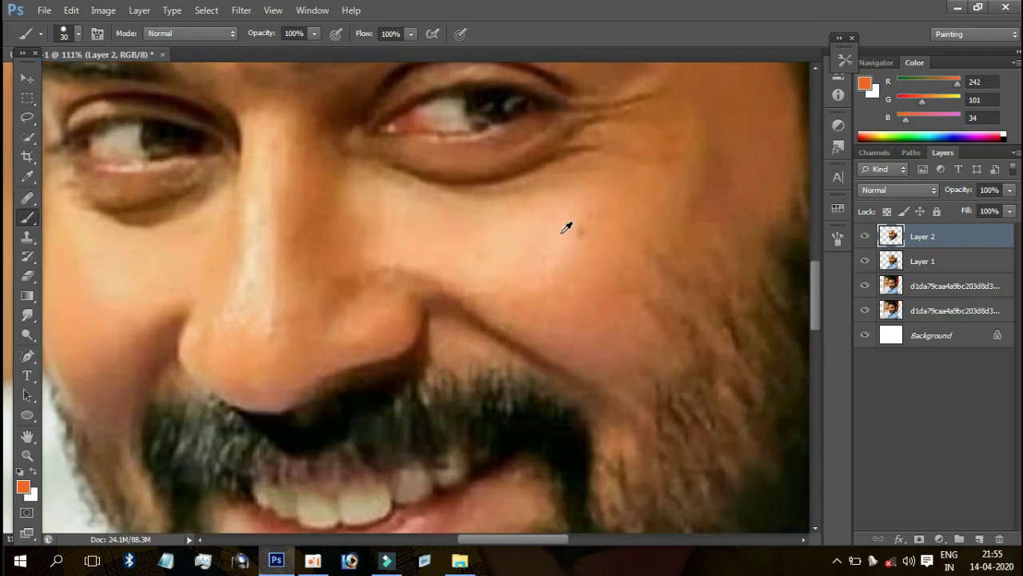
pyautogui.keyDown('alt'); pyautogui.click(561, 231); pyautogui.keyUp('alt')
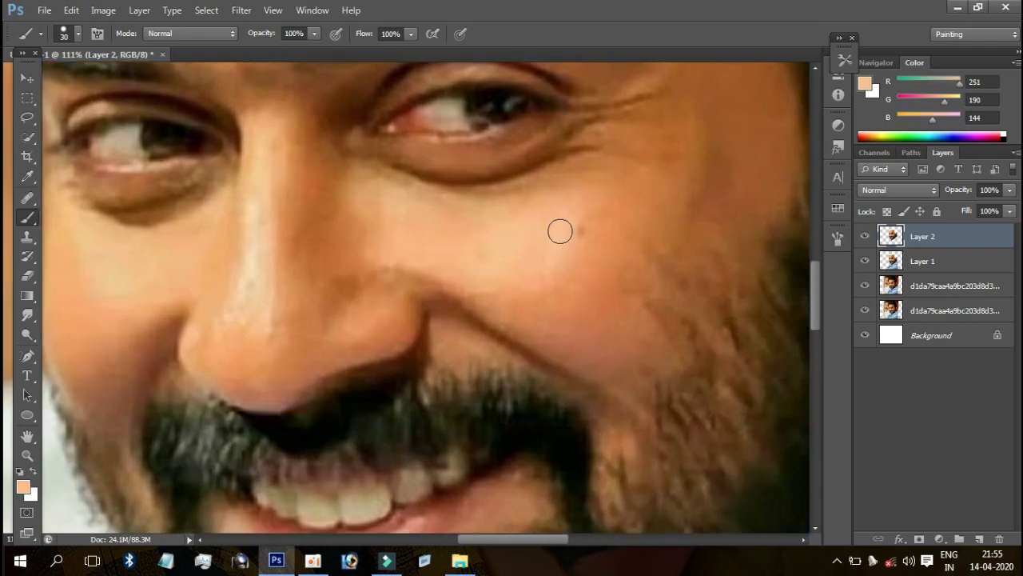
pyautogui.press('[')
pyautogui.moveTo(558, 235); pyautogui.dragTo(569, 209)
# Step: Sample paler skin tones and dab highlights on the nose bridge, brow and nose sides
pyautogui.keyDown('alt'); pyautogui.click(456, 269); pyautogui.keyUp('alt')
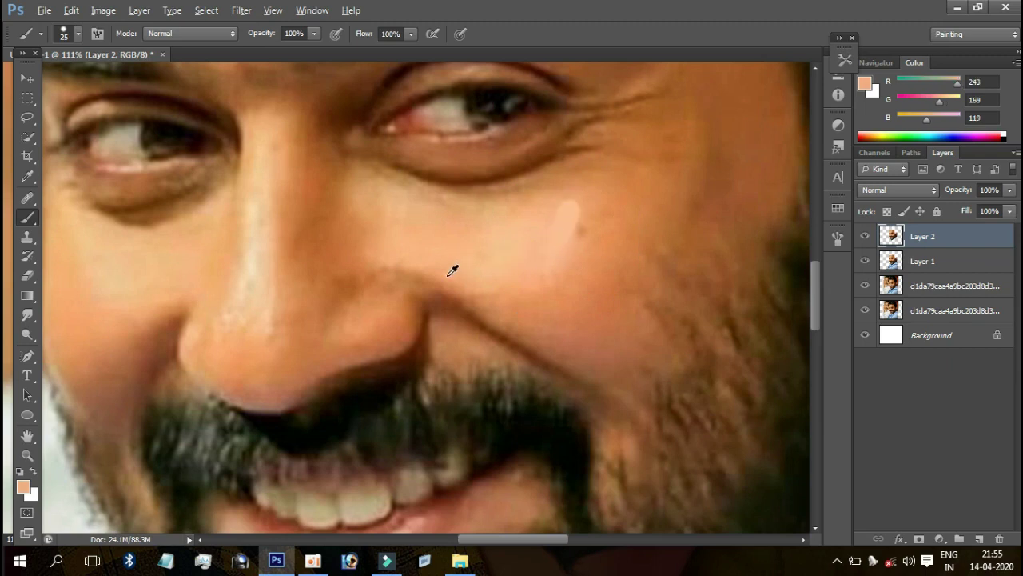
pyautogui.keyDown('alt'); pyautogui.click(574, 215); pyautogui.keyUp('alt')
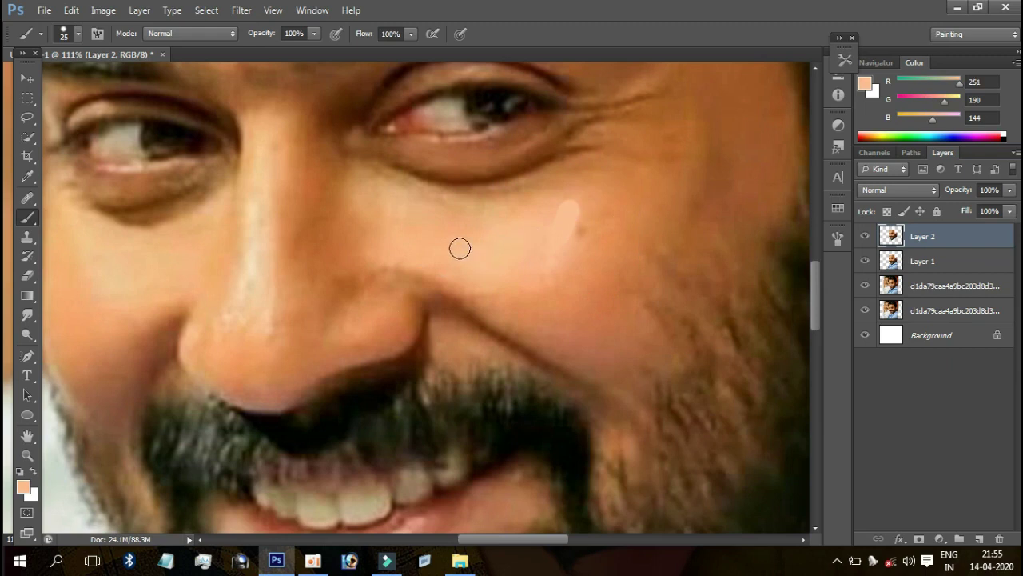
pyautogui.keyDown('alt'); pyautogui.click(253, 232); pyautogui.keyUp('alt')
pyautogui.click(261, 186)
pyautogui.click(260, 128)
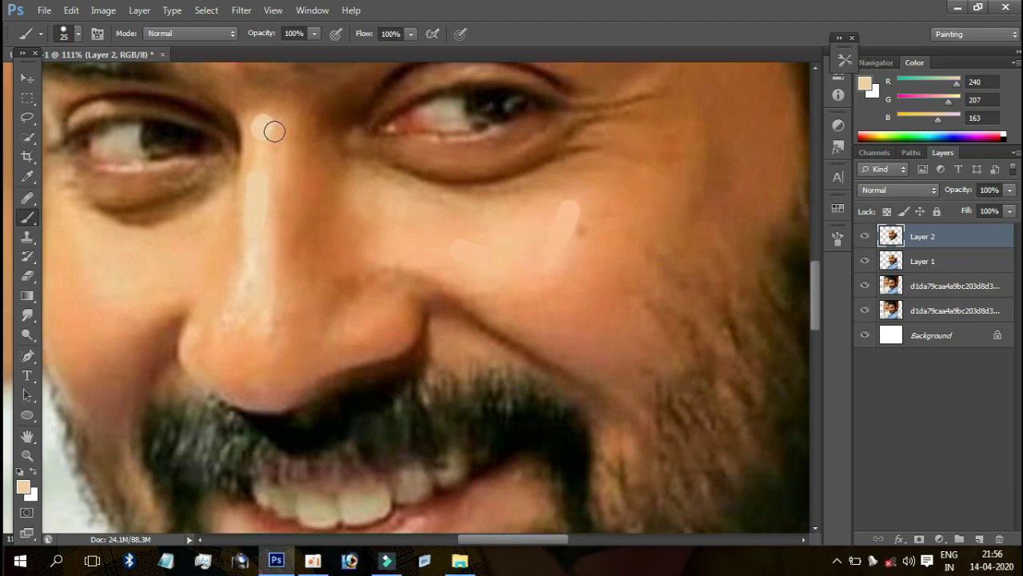
pyautogui.moveTo(262, 327); pyautogui.dragTo(264, 336)
pyautogui.scroll(-3, 299, 277)
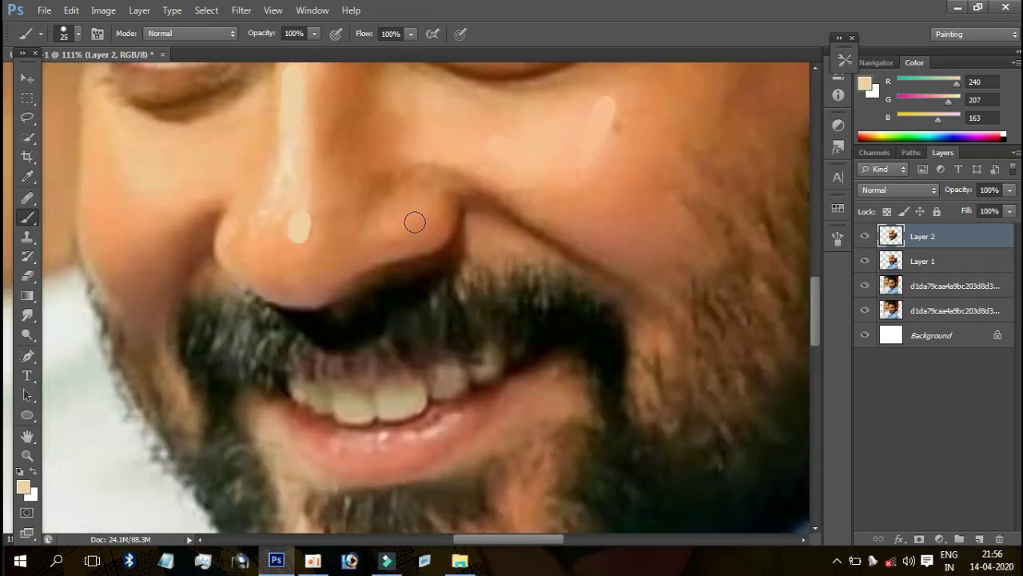
pyautogui.moveTo(404, 225); pyautogui.dragTo(412, 218)
pyautogui.press('[')
pyautogui.click(226, 238)
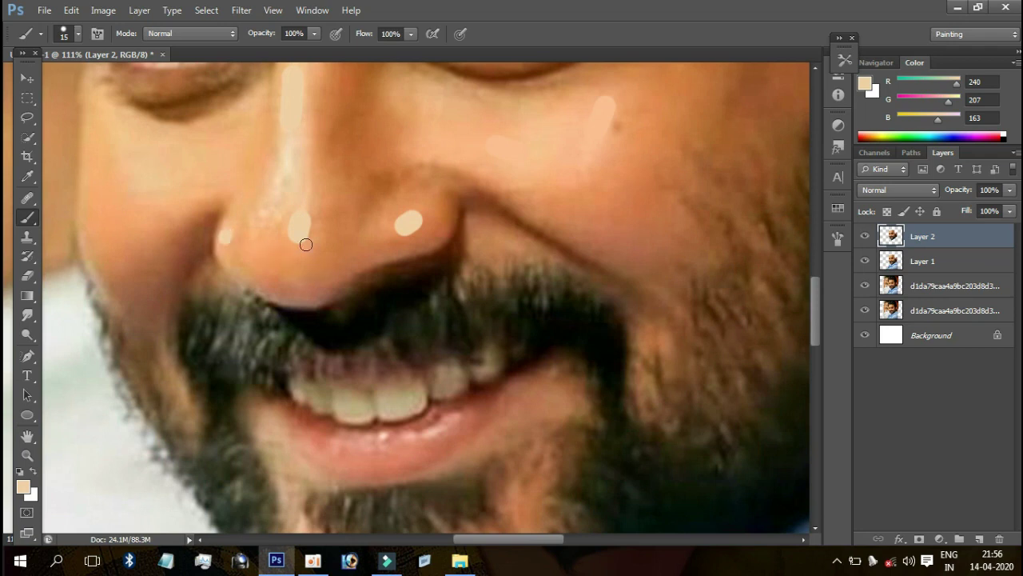
# Step: Paint light cheek strokes under the eye, an orange cheek stroke, and sample a beard-edge brown
pyautogui.moveTo(279, 208); pyautogui.dragTo(413, 231)
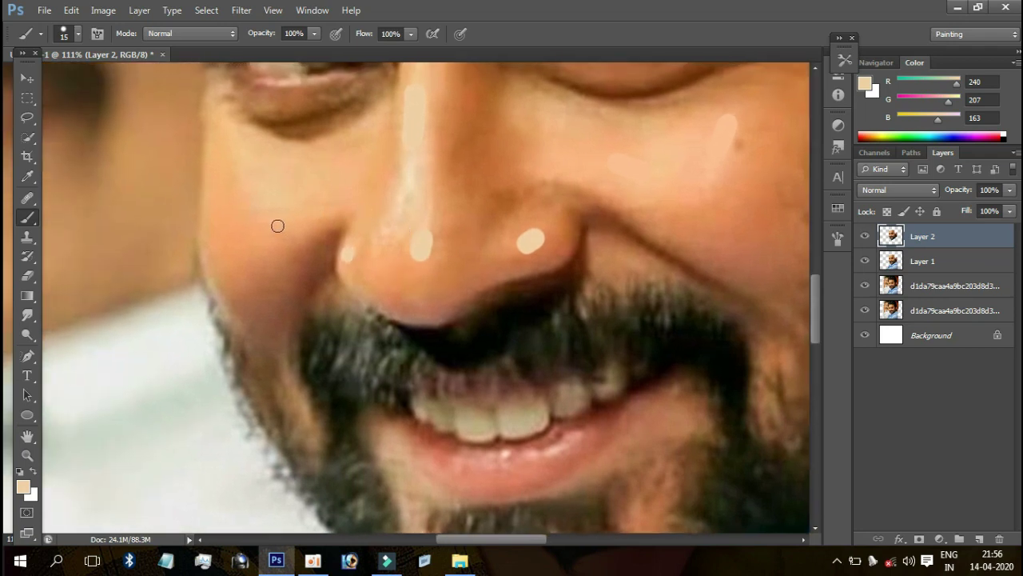
pyautogui.moveTo(242, 171); pyautogui.dragTo(231, 151)
pyautogui.moveTo(280, 213); pyautogui.dragTo(287, 227)
pyautogui.keyDown('alt'); pyautogui.click(223, 233); pyautogui.keyUp('alt')
pyautogui.moveTo(229, 258); pyautogui.dragTo(246, 282)
pyautogui.moveTo(292, 212); pyautogui.dragTo(245, 137)
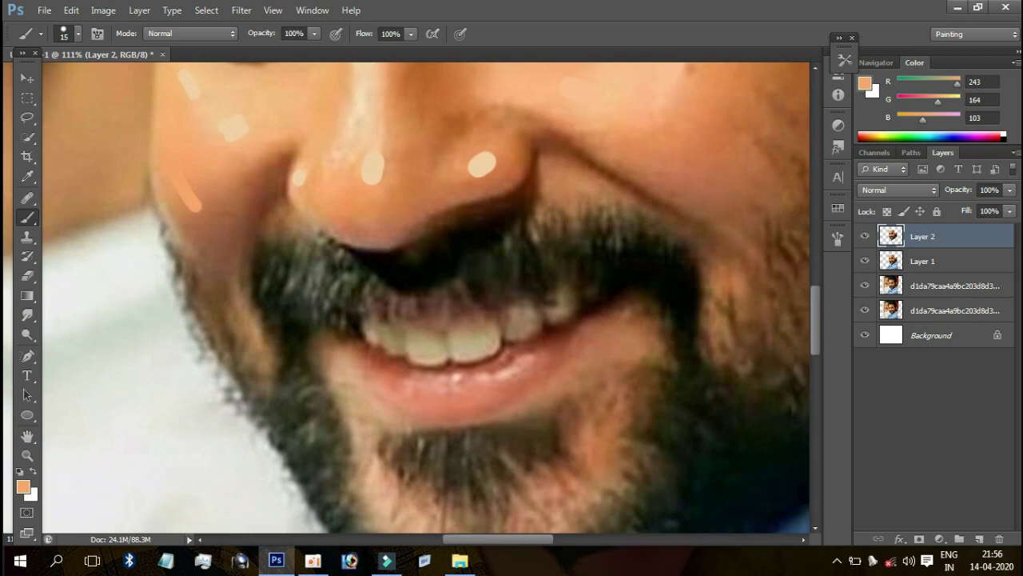
pyautogui.keyDown('alt'); pyautogui.click(232, 294); pyautogui.keyUp('alt')
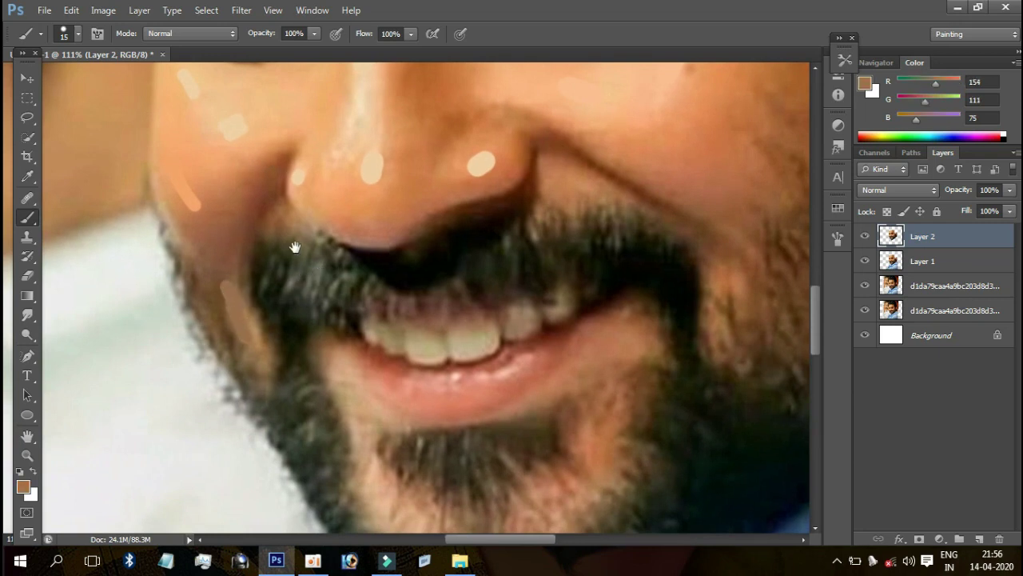
pyautogui.moveTo(443, 364); pyautogui.dragTo(330, 227)
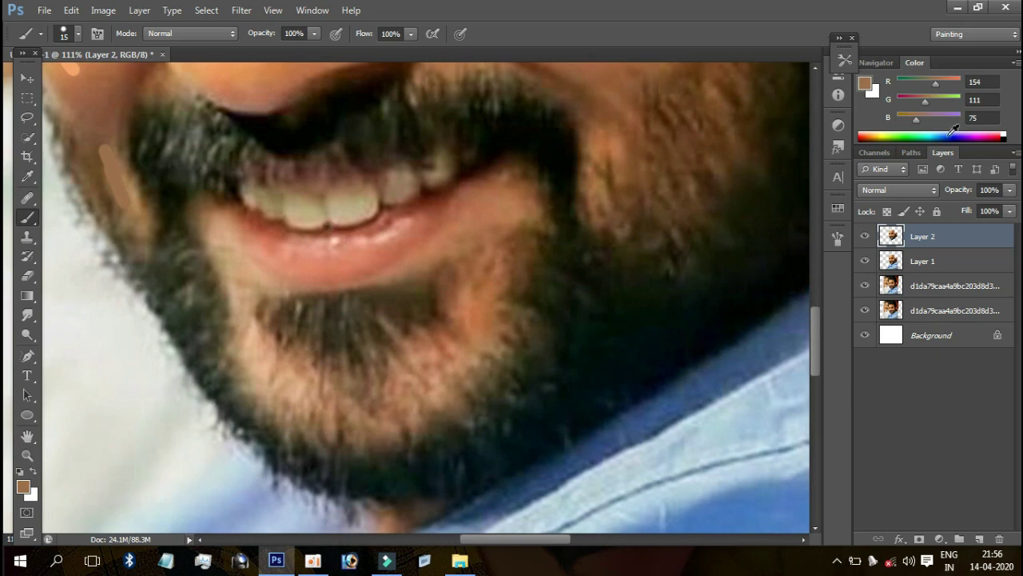
# Step: Choose a magenta pink (R255 G21 B146) and undo a test dab on the lip
pyautogui.click(990, 134)
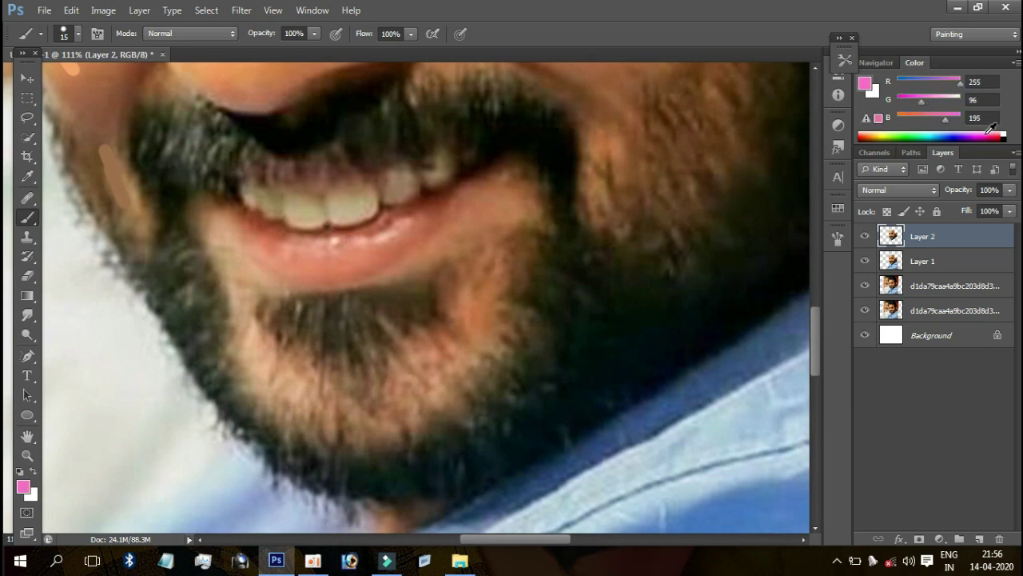
pyautogui.moveTo(921, 102)
pyautogui.mouseDown()
pyautogui.moveTo(904, 102)
pyautogui.moveTo(934, 118)
pyautogui.mouseUp()
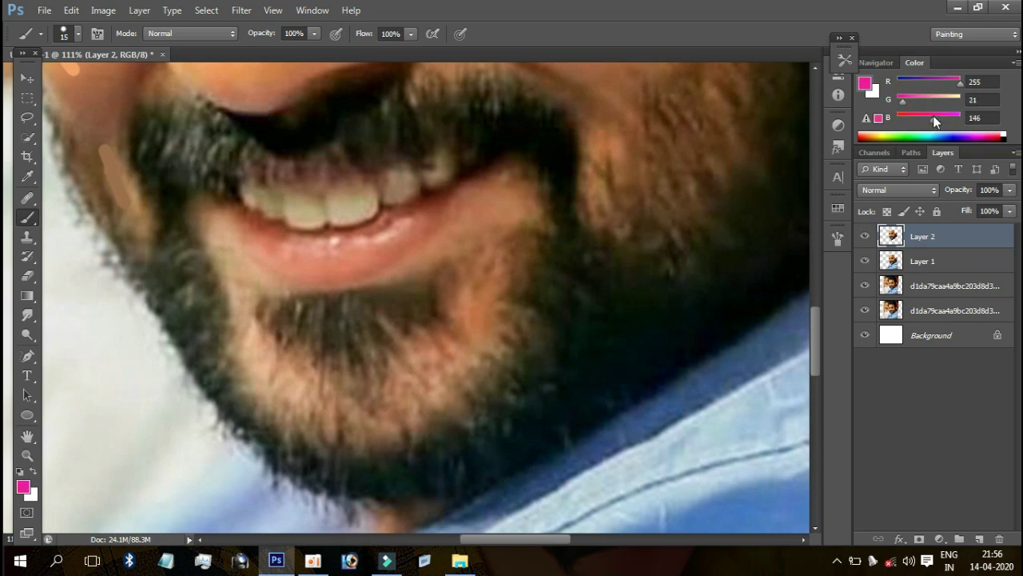
pyautogui.click(356, 249)
pyautogui.hotkey('ctrl', 'z')
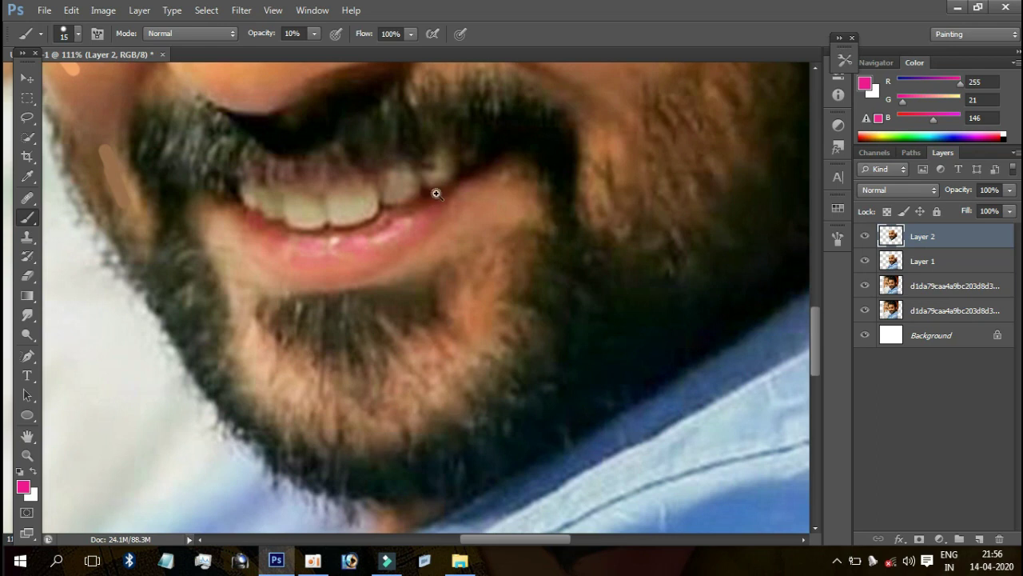
# Step: Set brush opacity 10% and flow 52%, then glaze the lower lip pink
pyautogui.scroll(-3, 432, 196)
pyautogui.scroll(2, 414, 214)
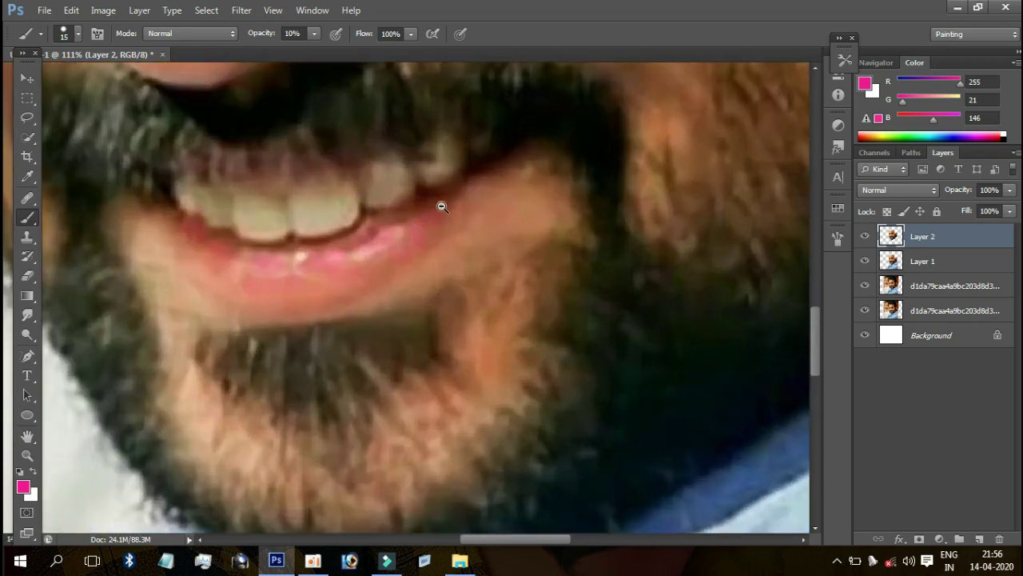
pyautogui.click(411, 33)
pyautogui.moveTo(386, 49); pyautogui.dragTo(373, 50)
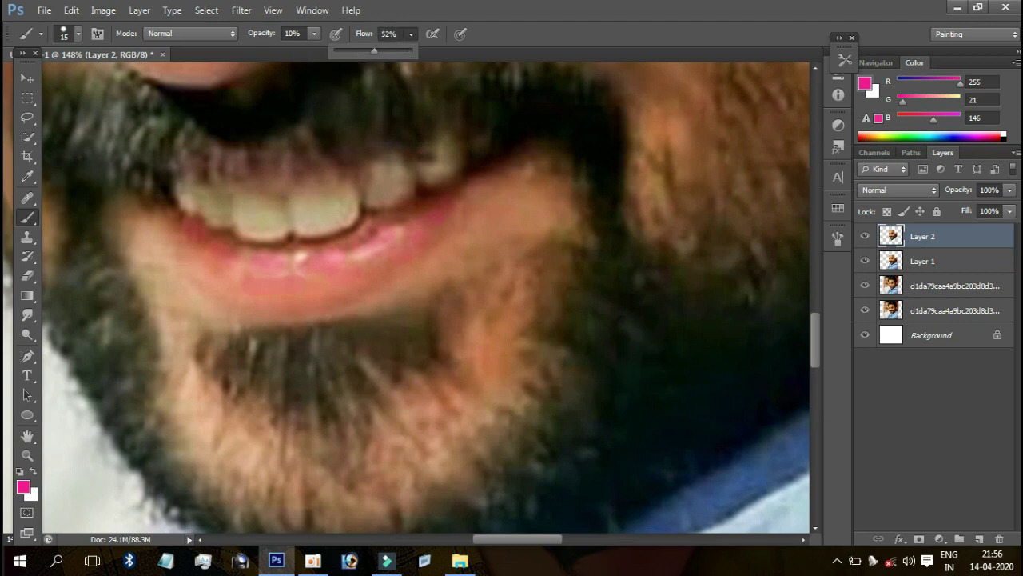
pyautogui.click(355, 282)
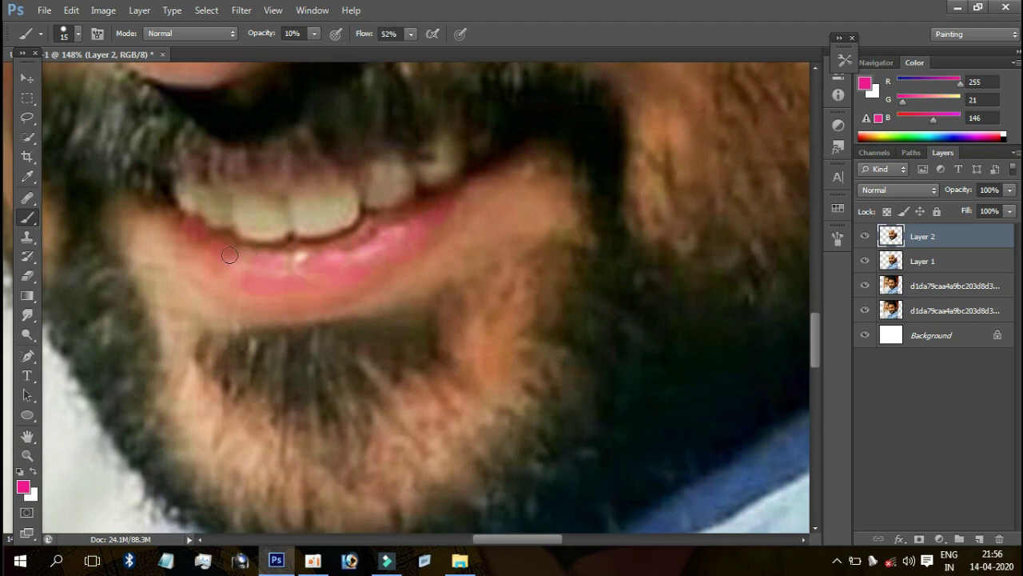
pyautogui.moveTo(316, 285); pyautogui.dragTo(356, 264)
pyautogui.moveTo(468, 188)
pyautogui.mouseDown()
pyautogui.moveTo(413, 203)
pyautogui.moveTo(363, 270)
pyautogui.moveTo(370, 276)
pyautogui.mouseUp()
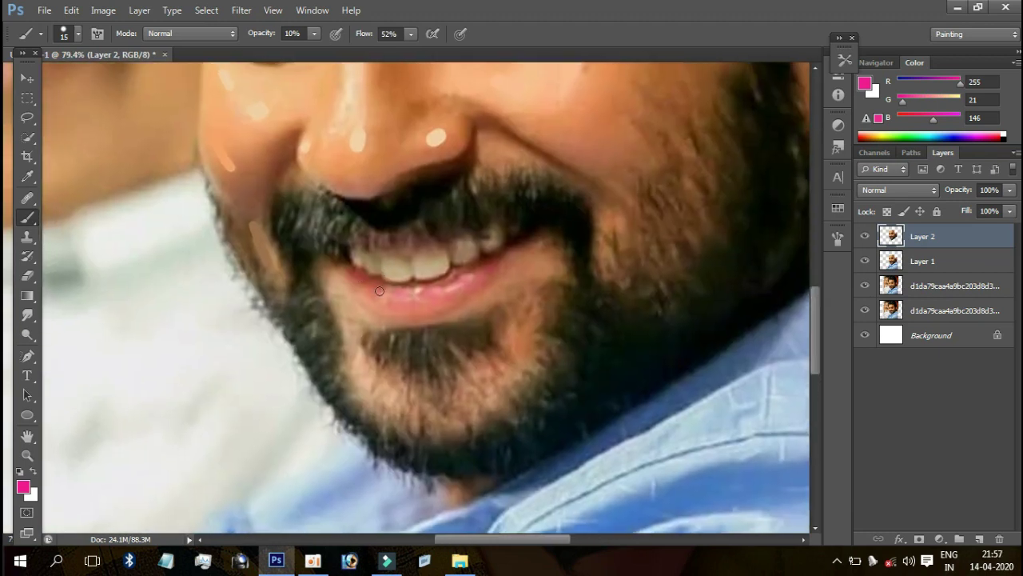
pyautogui.moveTo(489, 253)
pyautogui.mouseDown()
pyautogui.moveTo(486, 293)
pyautogui.moveTo(492, 246)
pyautogui.mouseUp()
pyautogui.moveTo(469, 299); pyautogui.dragTo(563, 251)
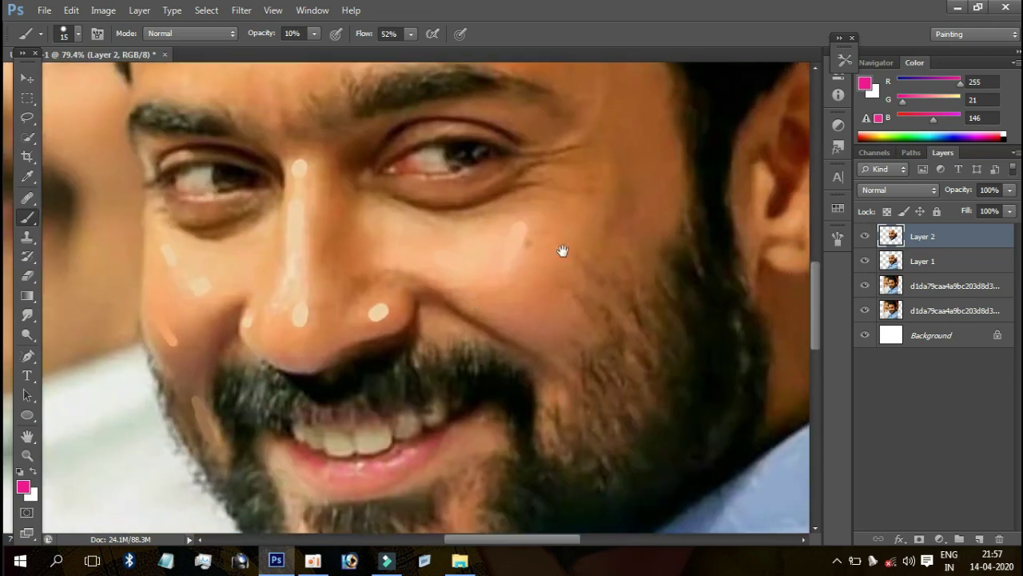
# Step: Sample a lighter cheek tone and paint a pale stroke on the cheek at brush size 40
pyautogui.keyDown('alt'); pyautogui.click(531, 293); pyautogui.keyUp('alt')
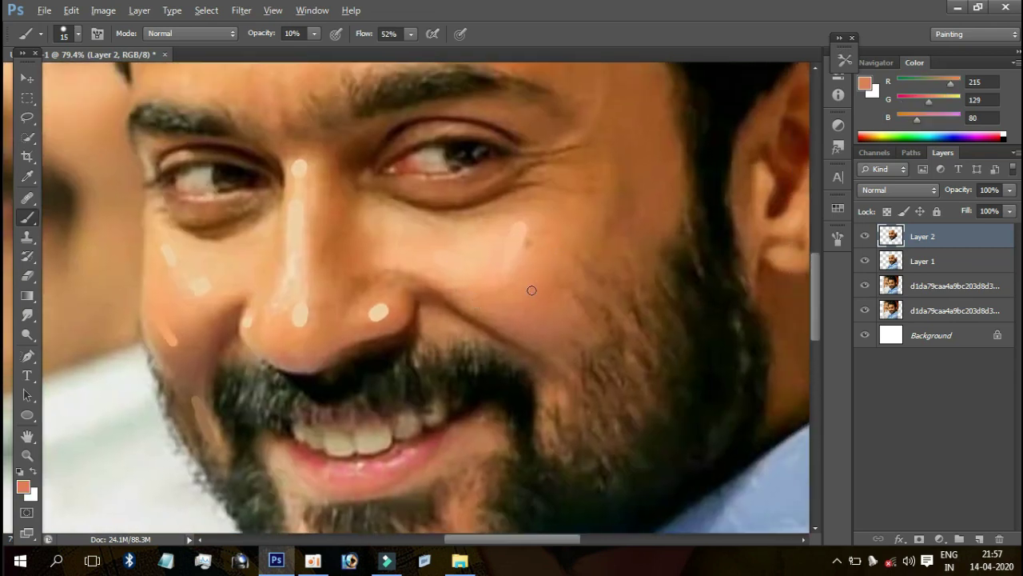
pyautogui.keyDown('alt'); pyautogui.click(525, 228); pyautogui.keyUp('alt')
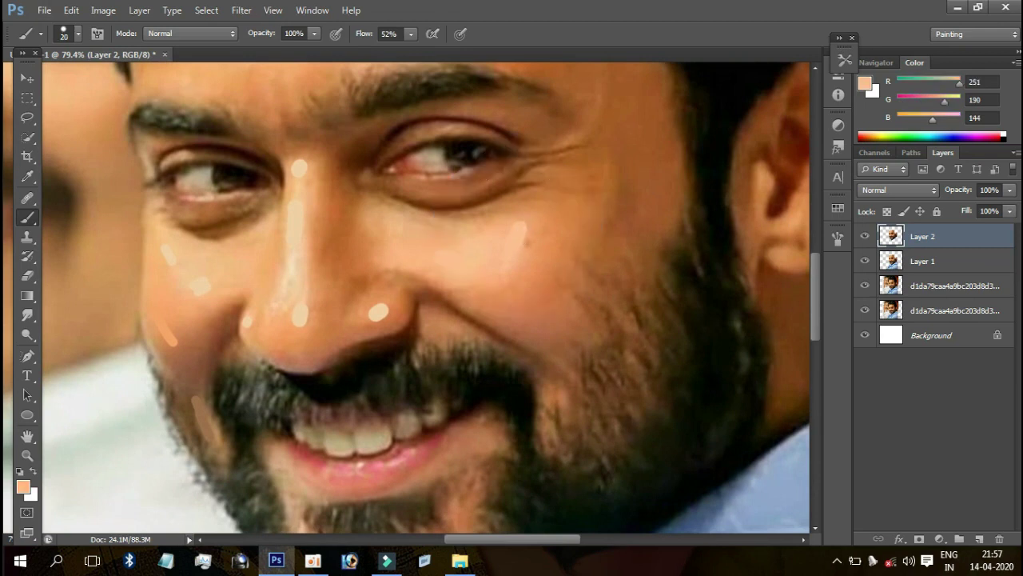
pyautogui.press(']')
pyautogui.press(']')
pyautogui.moveTo(547, 240)
pyautogui.mouseDown()
pyautogui.moveTo(554, 223)
pyautogui.moveTo(579, 243)
pyautogui.moveTo(543, 295)
pyautogui.moveTo(557, 282)
pyautogui.mouseUp()
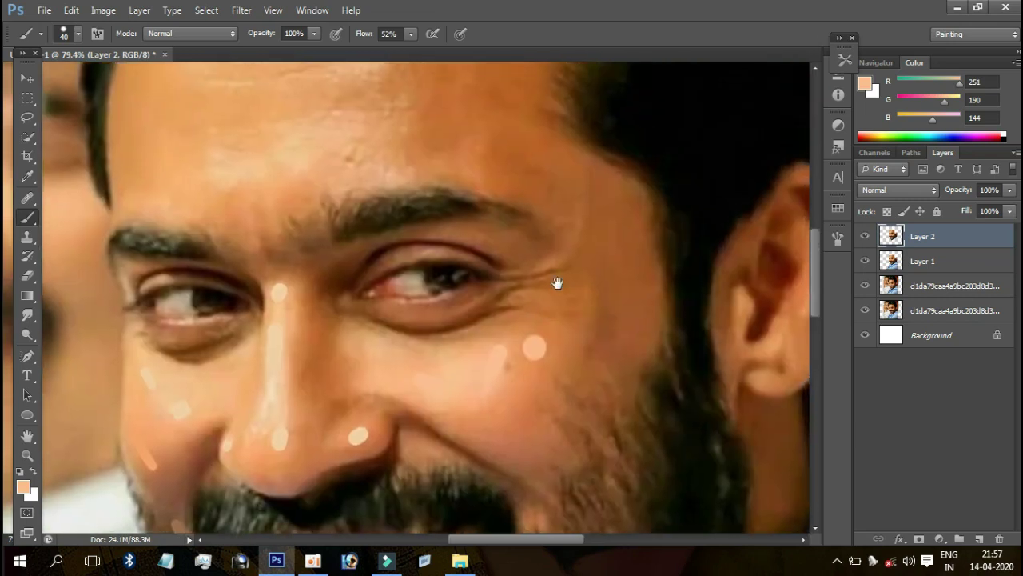
# Step: Sample peach tones (R240 G196 B143) and paint strokes and dabs across the forehead
pyautogui.moveTo(575, 174); pyautogui.dragTo(519, 231)
pyautogui.keyDown('alt'); pyautogui.click(524, 220); pyautogui.keyUp('alt')
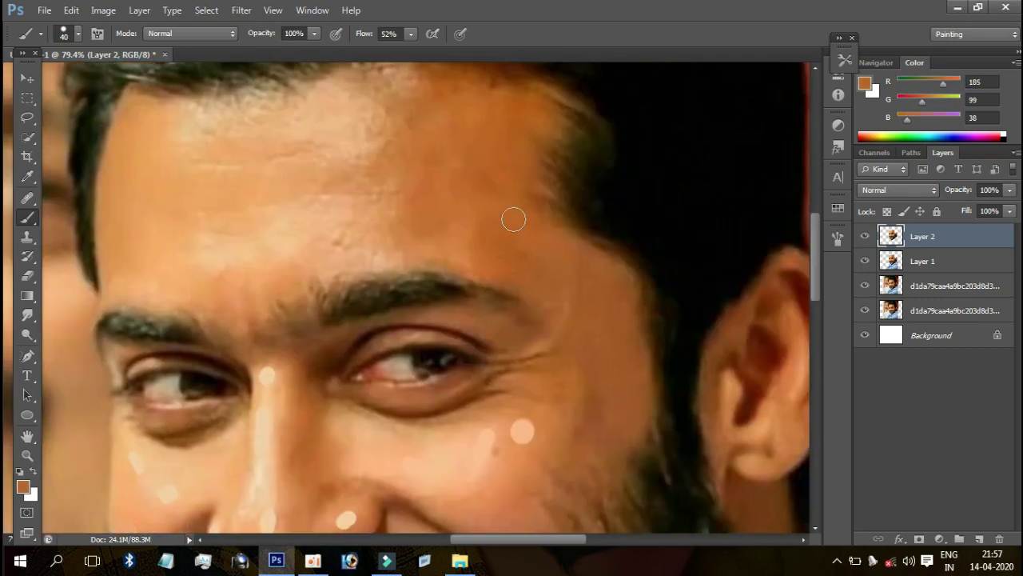
pyautogui.keyDown('alt'); pyautogui.click(616, 319); pyautogui.keyUp('alt')
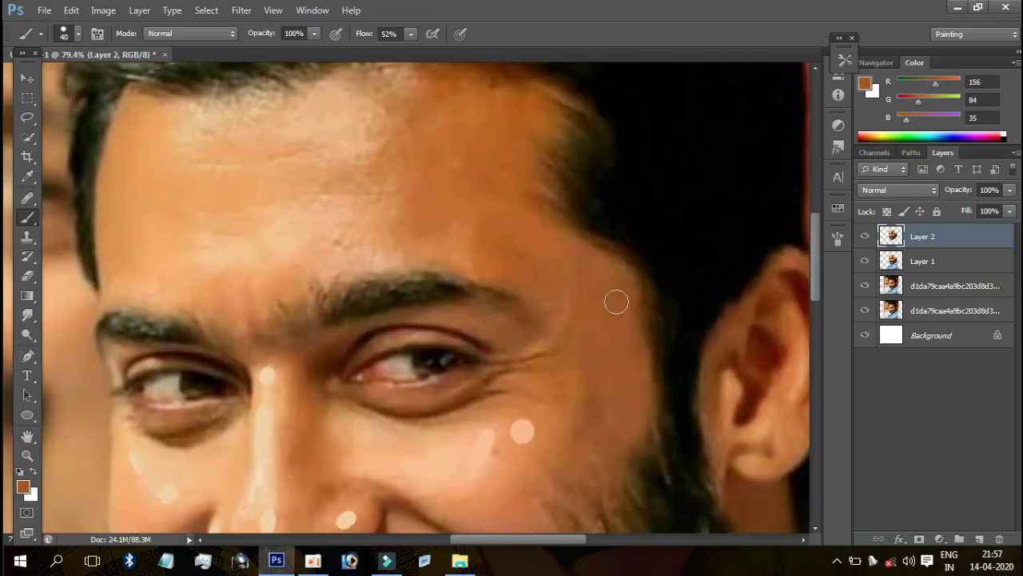
pyautogui.moveTo(347, 102)
pyautogui.mouseDown()
pyautogui.moveTo(434, 235)
pyautogui.moveTo(453, 223)
pyautogui.mouseUp()
pyautogui.keyDown('alt'); pyautogui.click(418, 230); pyautogui.keyUp('alt')
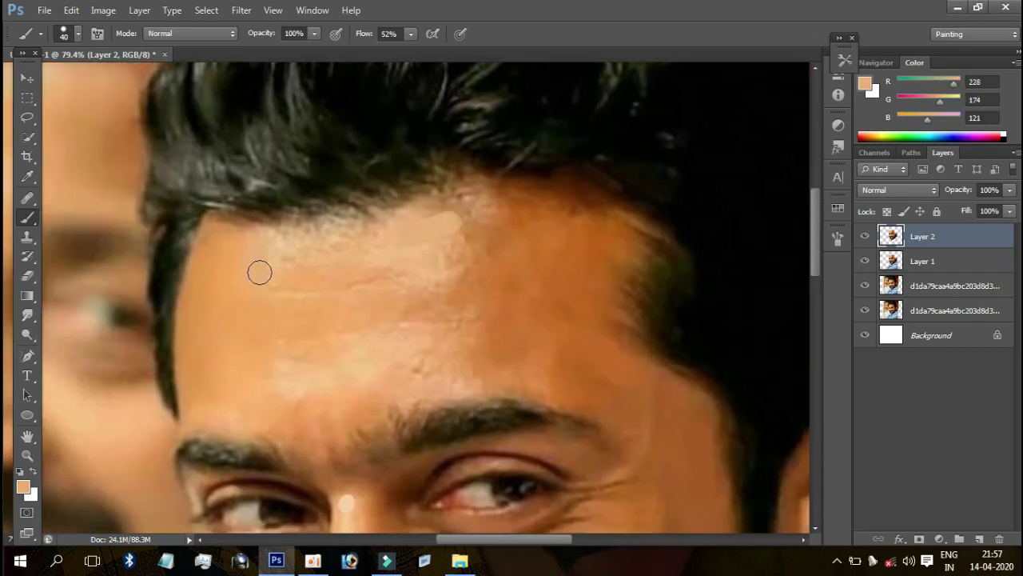
pyautogui.keyDown('alt'); pyautogui.click(267, 258); pyautogui.keyUp('alt')
pyautogui.moveTo(256, 258)
pyautogui.mouseDown()
pyautogui.moveTo(268, 290)
pyautogui.moveTo(335, 182)
pyautogui.mouseUp()
pyautogui.keyDown('alt'); pyautogui.click(352, 268); pyautogui.keyUp('alt')
pyautogui.moveTo(429, 244); pyautogui.dragTo(445, 251)
pyautogui.click(503, 269)
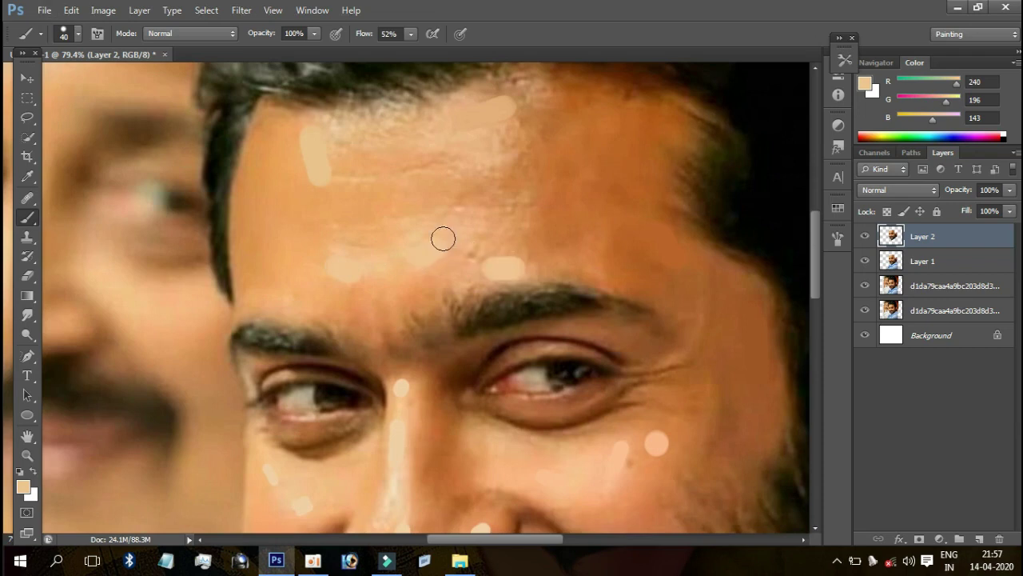
pyautogui.click(285, 299)
pyautogui.click(512, 162)
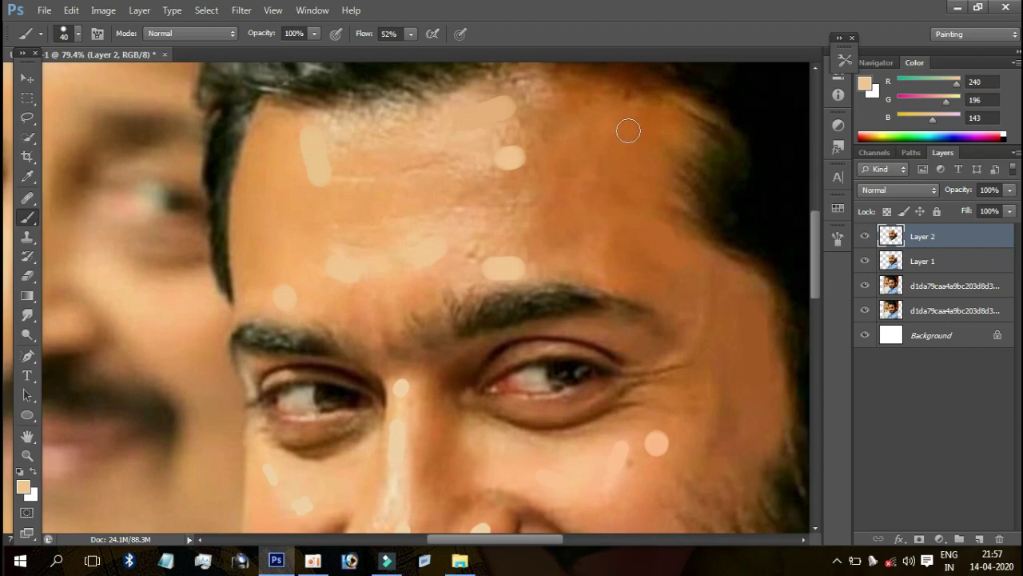
pyautogui.moveTo(615, 130)
pyautogui.mouseDown()
pyautogui.moveTo(491, 171)
pyautogui.moveTo(706, 176)
pyautogui.mouseUp()
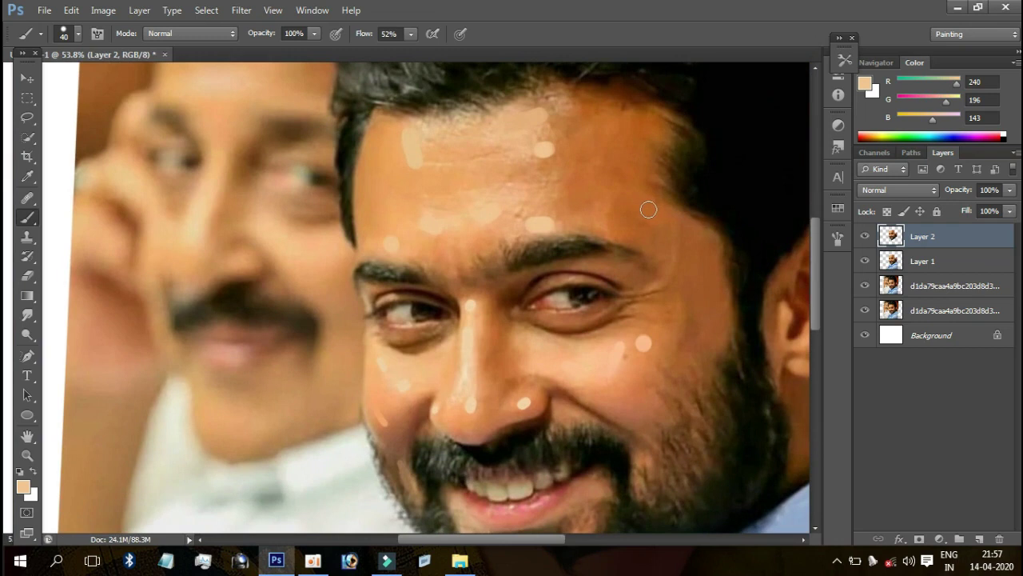
# Step: Duplicate Layer 2 and brighten the copy with Levels, white input lowered to 244
pyautogui.hotkey('ctrl', 'j')
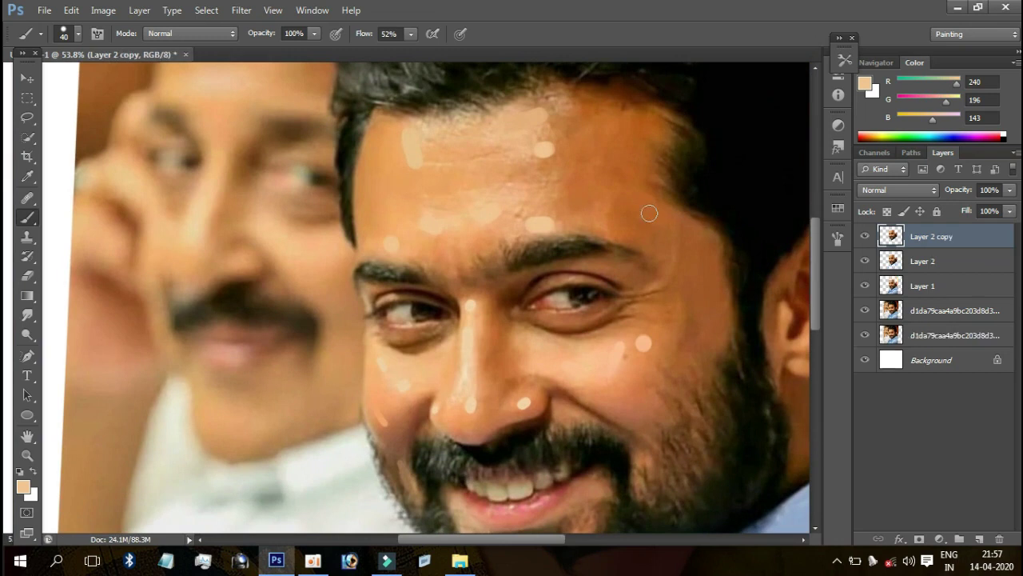
pyautogui.hotkey('ctrl', 'l')
pyautogui.moveTo(915, 238); pyautogui.dragTo(914, 240)
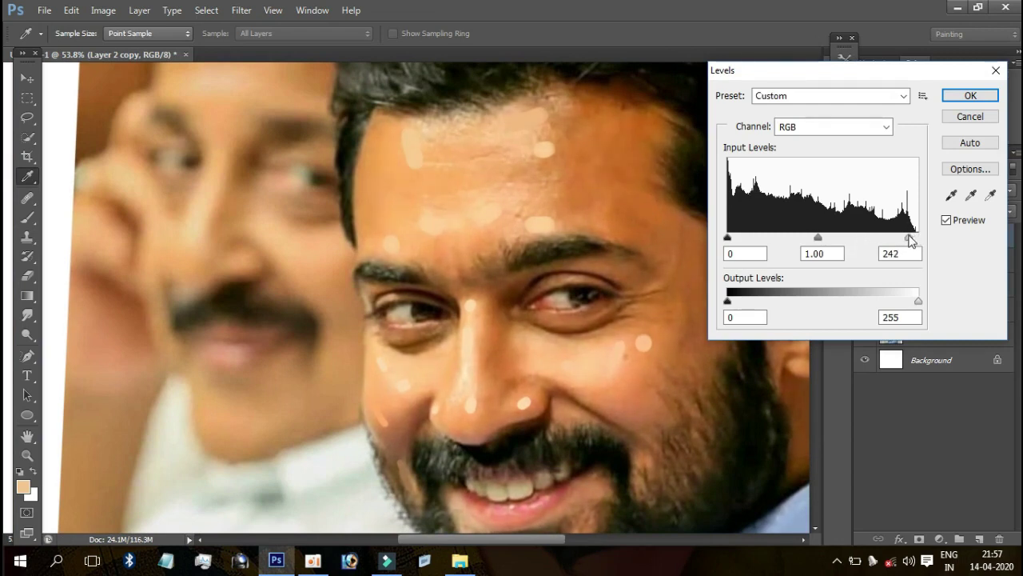
pyautogui.moveTo(907, 240); pyautogui.dragTo(914, 242)
pyautogui.click(969, 95)
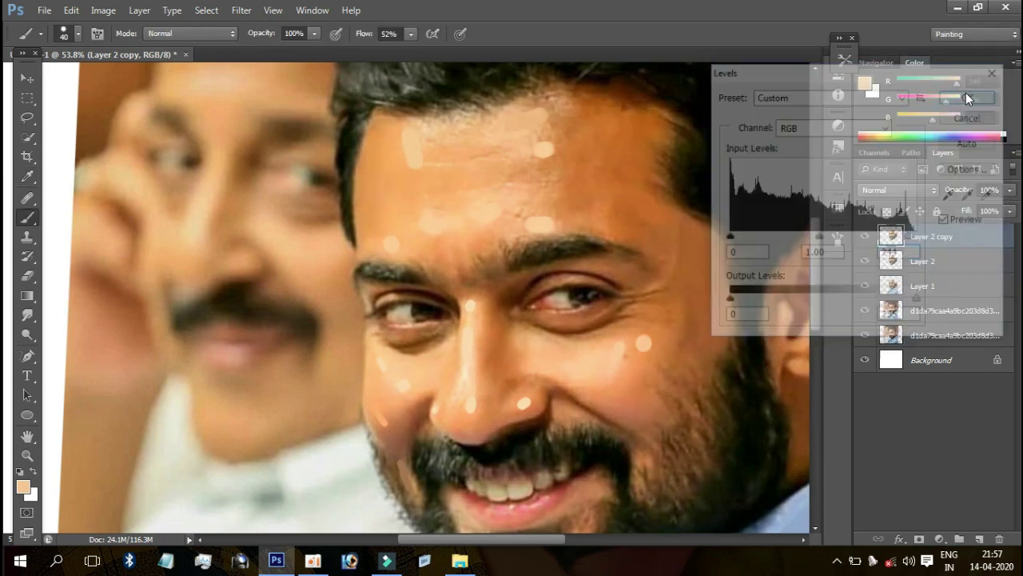
pyautogui.moveTo(450, 182)
pyautogui.mouseDown()
pyautogui.moveTo(460, 130)
pyautogui.moveTo(477, 144)
pyautogui.moveTo(449, 291)
pyautogui.mouseUp()
# Step: Preview Smart Sharpen across the forehead, eyes and nose, then cancel it
pyautogui.moveTo(452, 216); pyautogui.dragTo(456, 144)
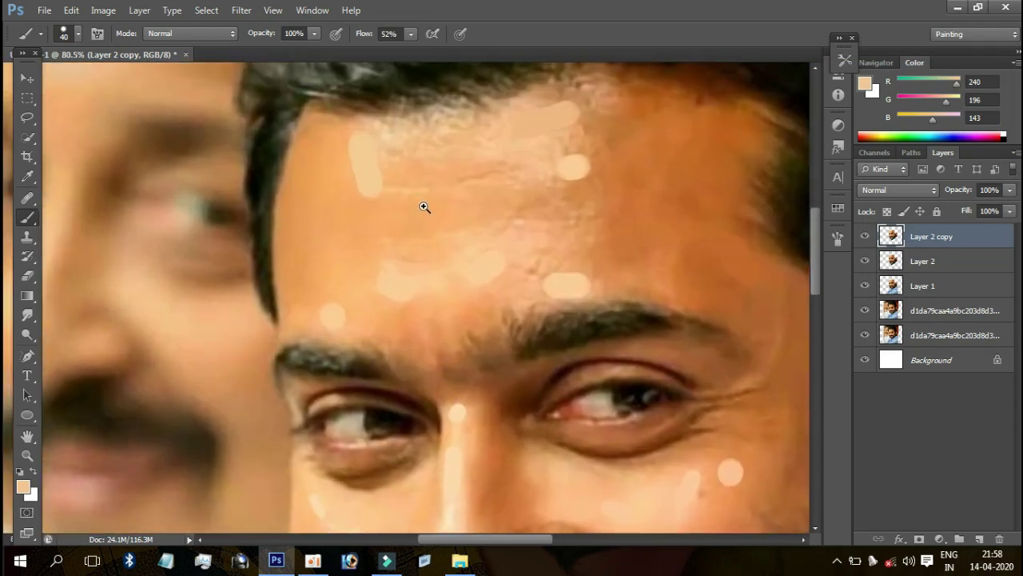
pyautogui.click(242, 10)
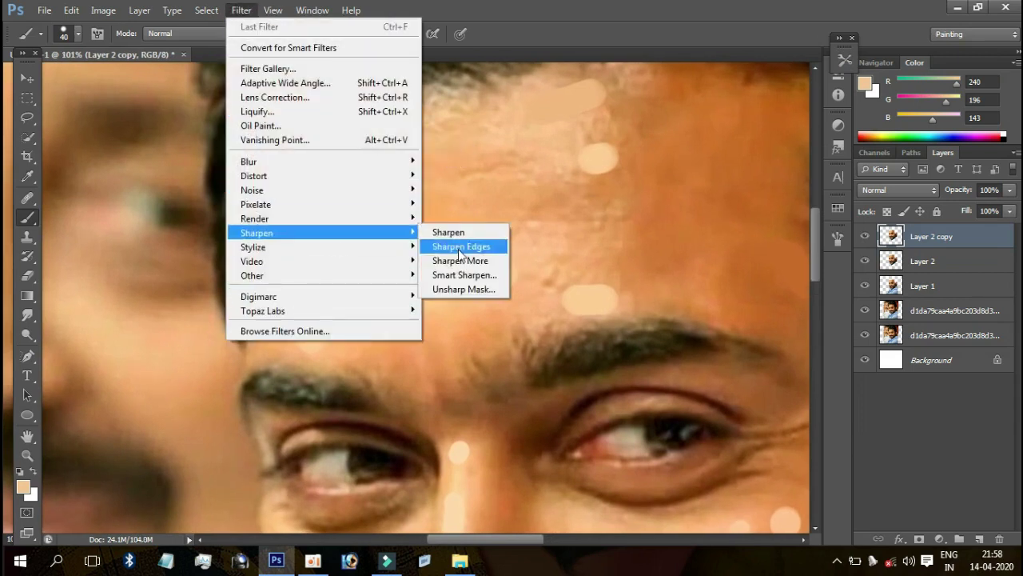
pyautogui.moveTo(257, 233)
pyautogui.click(472, 271)
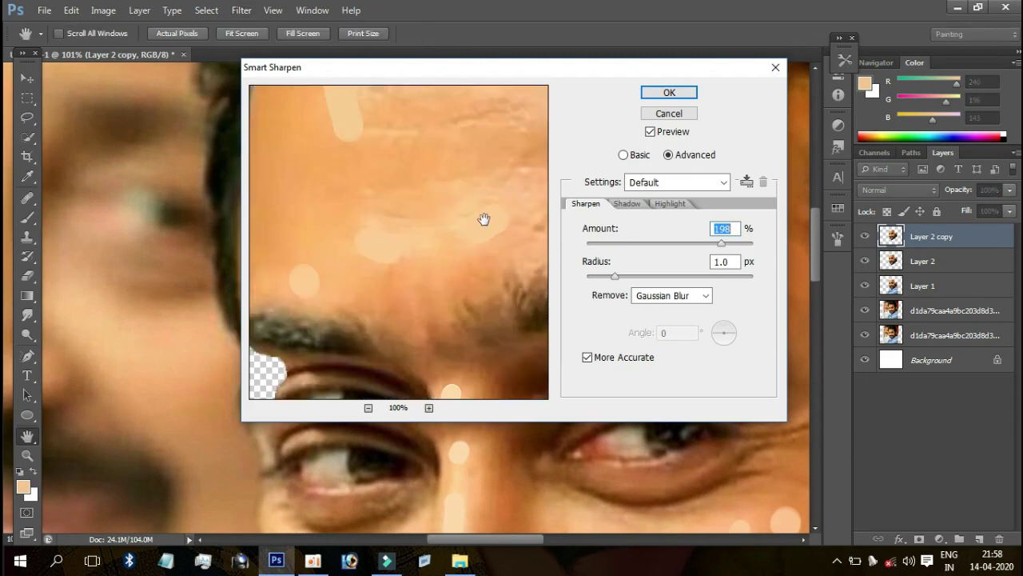
pyautogui.moveTo(416, 192)
pyautogui.mouseDown()
pyautogui.moveTo(490, 229)
pyautogui.moveTo(423, 175)
pyautogui.moveTo(415, 120)
pyautogui.mouseUp()
pyautogui.moveTo(466, 272); pyautogui.dragTo(407, 158)
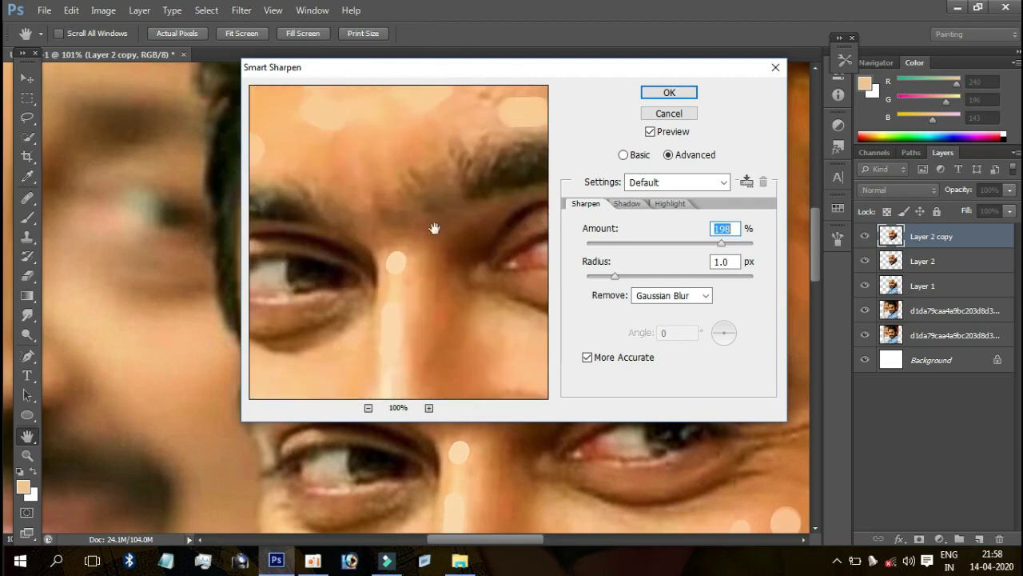
pyautogui.moveTo(434, 228); pyautogui.dragTo(461, 190)
pyautogui.moveTo(457, 273); pyautogui.dragTo(457, 165)
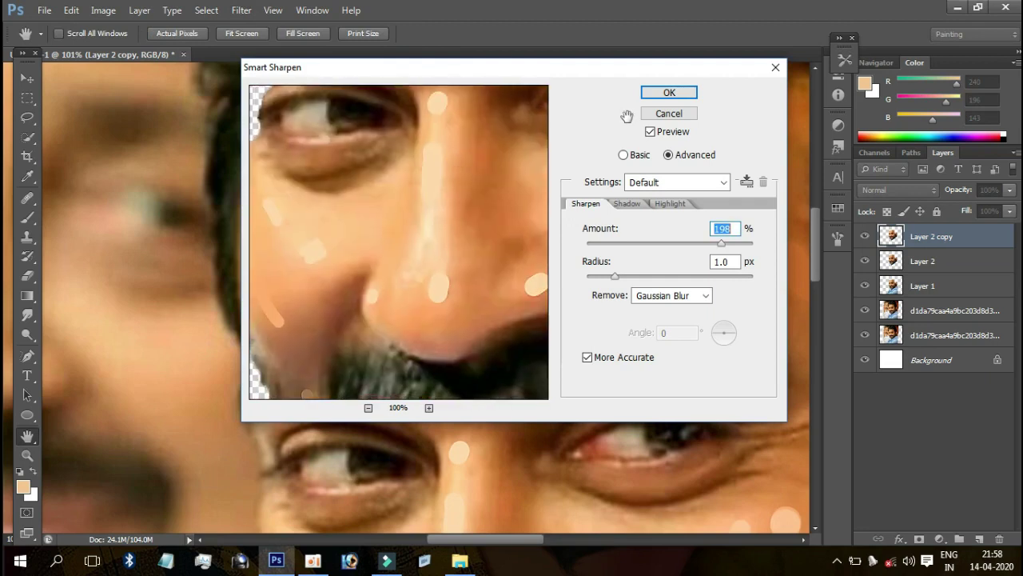
pyautogui.click(665, 94)
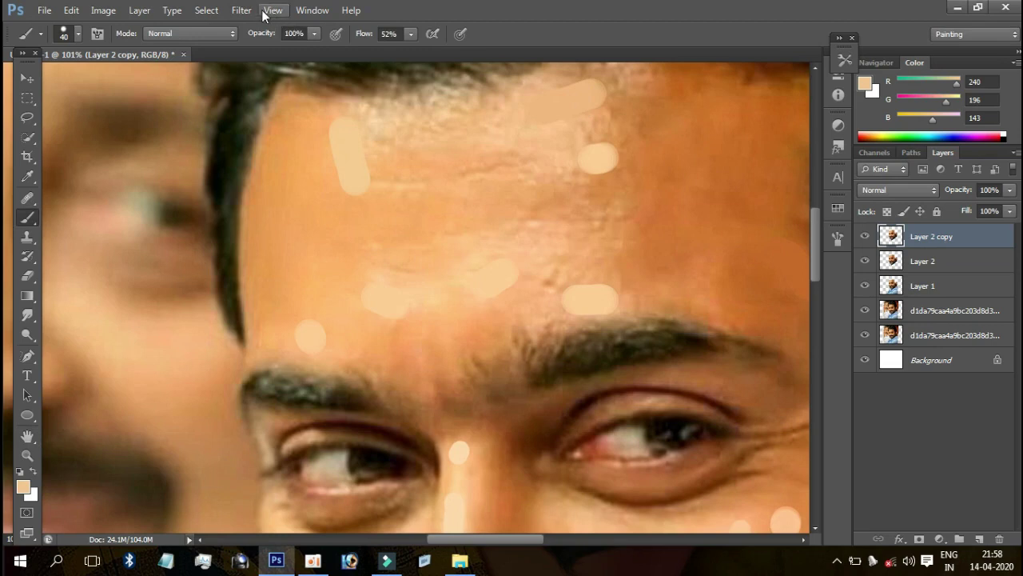
# Step: Apply Unsharp Mask at Amount 170%, Radius 2.0 px, Threshold 0
pyautogui.click(243, 9)
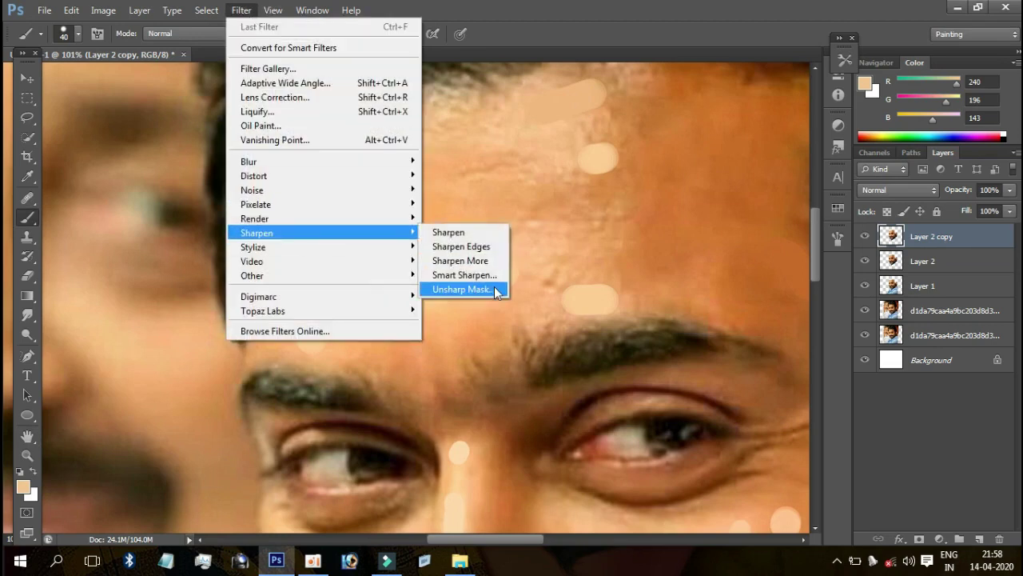
pyautogui.click(485, 291)
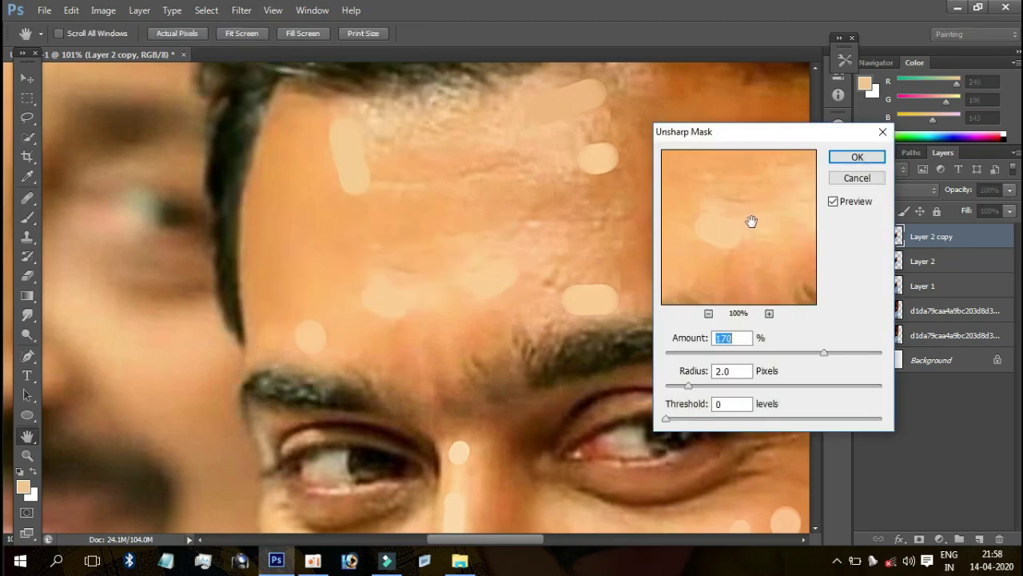
pyautogui.click(832, 158)
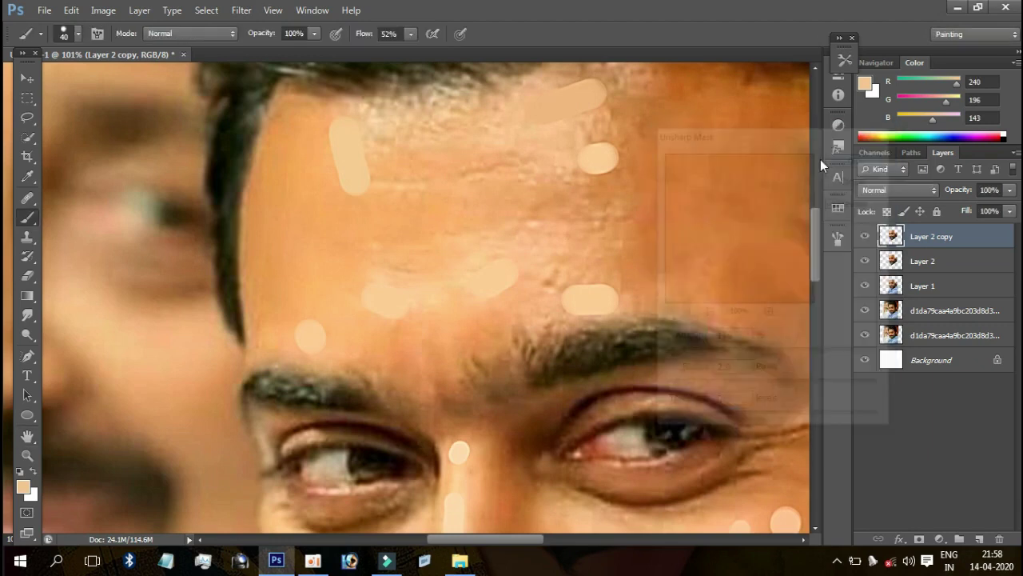
pyautogui.scroll(-4, 510, 273)
# Step: Zoom to 125% on the nose and smudge the nose-bridge dab at 50% strength
pyautogui.scroll(-1, 520, 217)
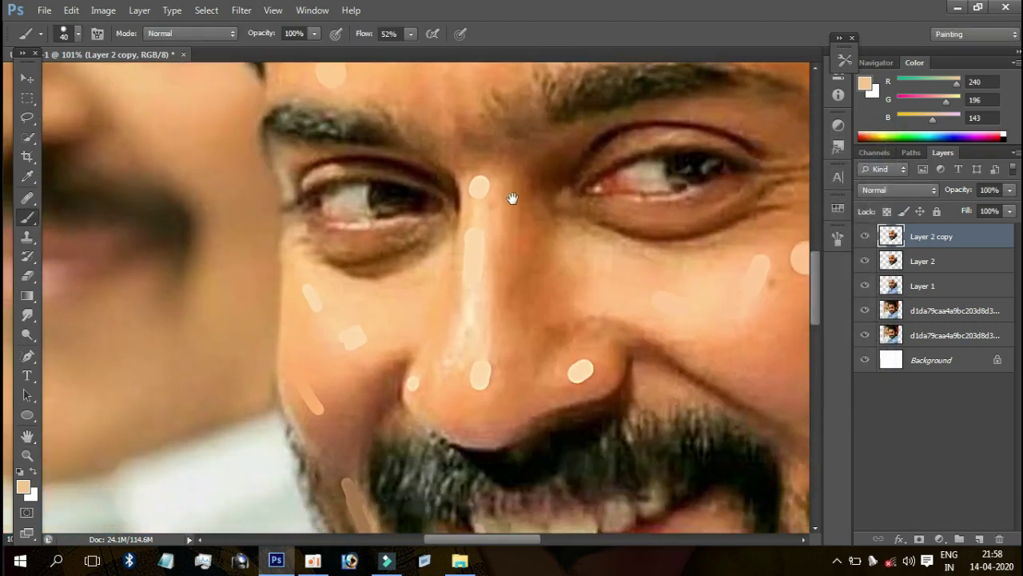
pyautogui.moveTo(515, 217); pyautogui.dragTo(525, 215)
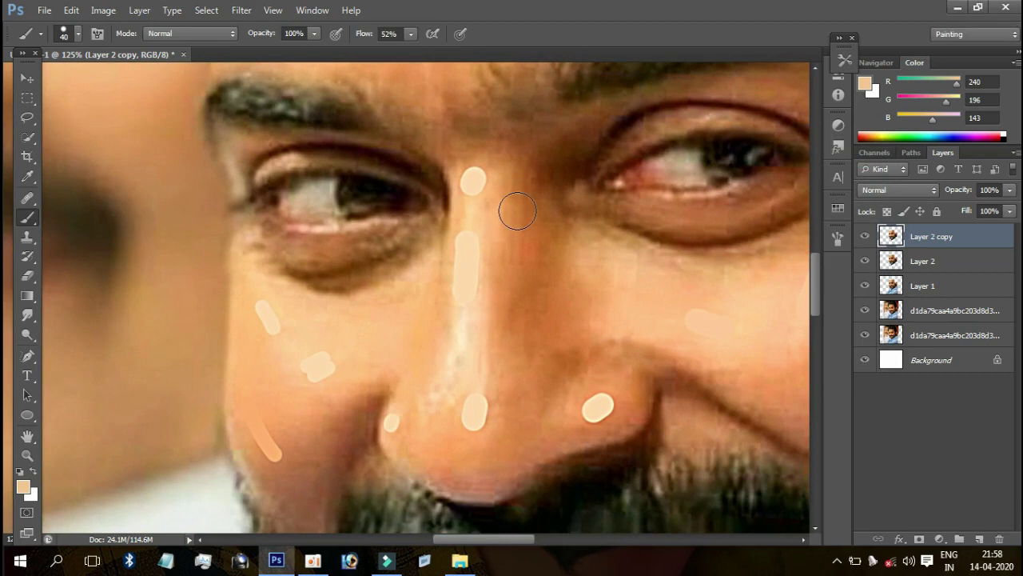
pyautogui.moveTo(505, 170); pyautogui.dragTo(494, 205)
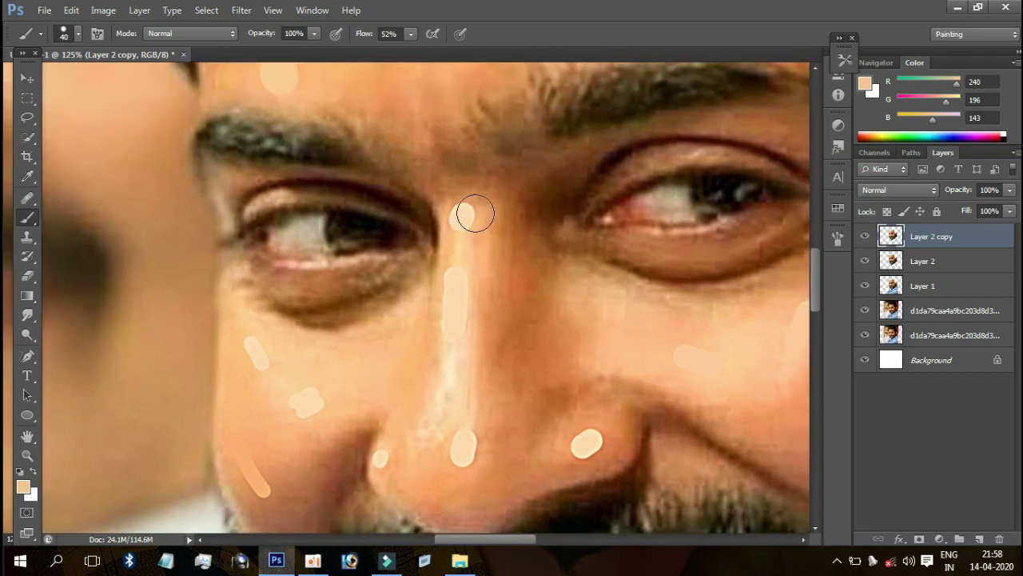
pyautogui.press('r')
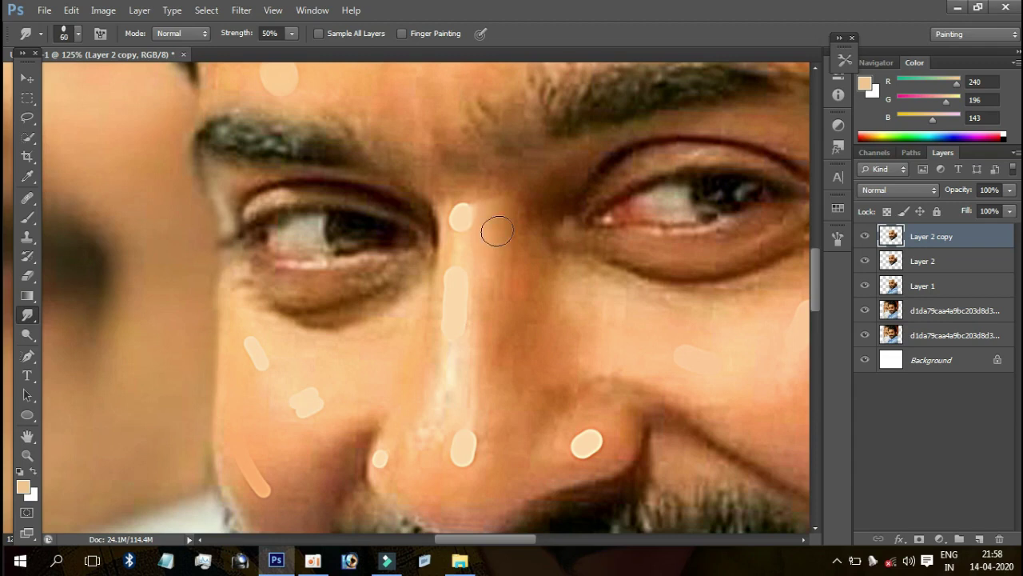
pyautogui.moveTo(477, 232)
pyautogui.mouseDown()
pyautogui.moveTo(466, 210)
pyautogui.moveTo(454, 236)
pyautogui.mouseUp()
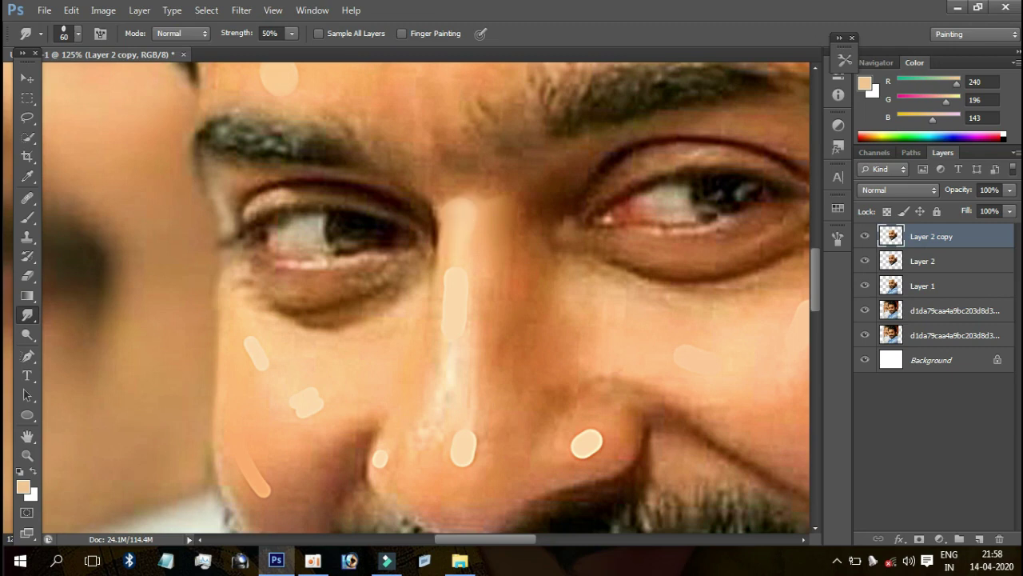
# Step: With a larger smudge brush, blend the light streak down the nose bridge
pyautogui.press(']')
pyautogui.moveTo(518, 236); pyautogui.dragTo(522, 279)
pyautogui.press(']')
pyautogui.moveTo(502, 251)
pyautogui.mouseDown()
pyautogui.moveTo(495, 285)
pyautogui.moveTo(495, 229)
pyautogui.mouseUp()
pyautogui.moveTo(453, 256)
pyautogui.mouseDown()
pyautogui.moveTo(446, 329)
pyautogui.moveTo(466, 256)
pyautogui.moveTo(462, 353)
pyautogui.moveTo(466, 279)
pyautogui.moveTo(458, 294)
pyautogui.mouseUp()
pyautogui.press(']')
pyautogui.press(']')
pyautogui.moveTo(438, 362)
pyautogui.mouseDown()
pyautogui.moveTo(453, 297)
pyautogui.moveTo(455, 325)
pyautogui.moveTo(456, 306)
pyautogui.mouseUp()
# Step: Enlarge the smudge brush further and soften the shadow beside the nose bridge
pyautogui.press(']')
pyautogui.press(']')
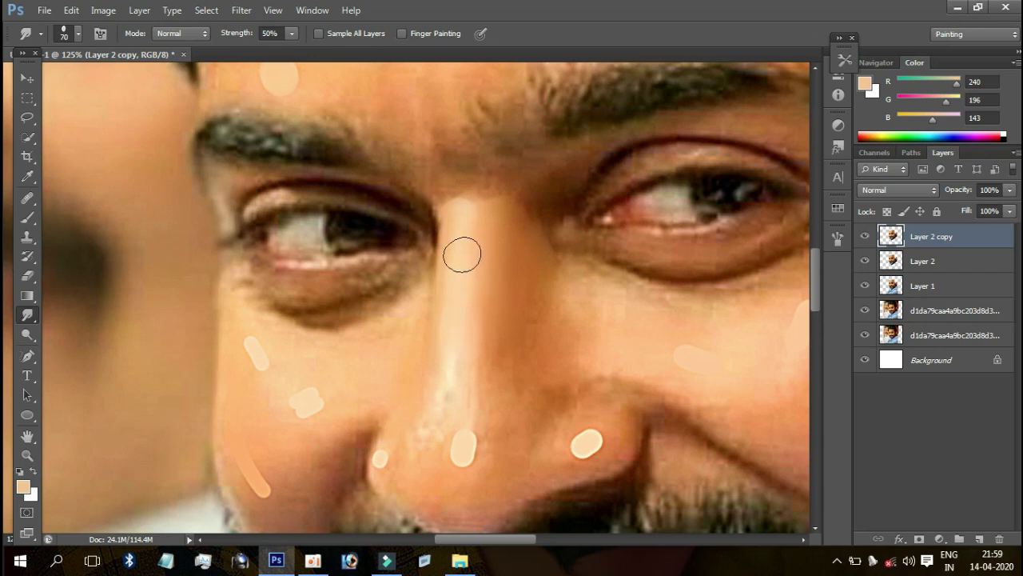
pyautogui.press(']')
pyautogui.press(']')
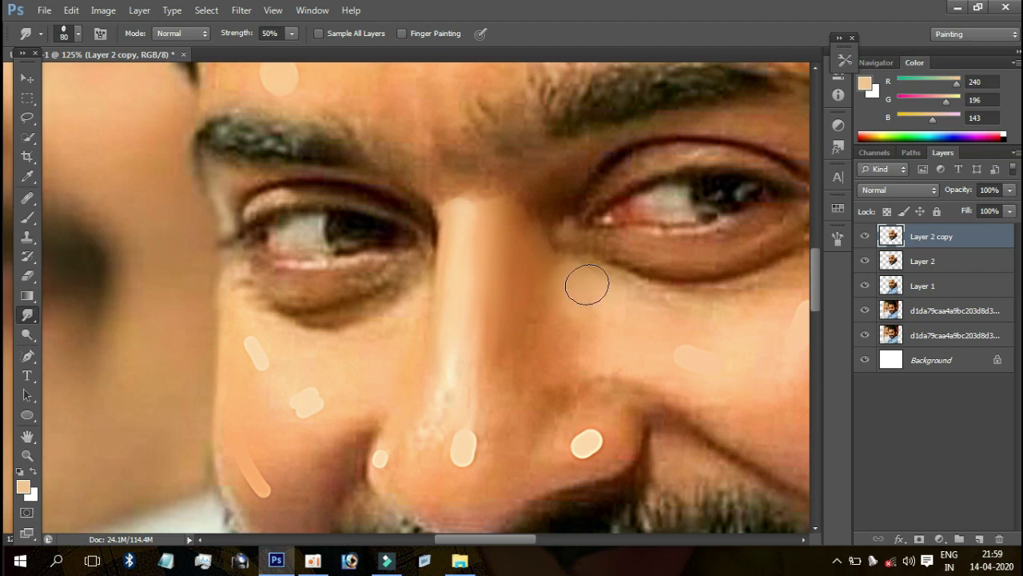
pyautogui.press(']')
pyautogui.press(']')
pyautogui.moveTo(530, 346)
pyautogui.mouseDown()
pyautogui.moveTo(499, 376)
pyautogui.moveTo(491, 350)
pyautogui.moveTo(486, 376)
pyautogui.moveTo(485, 324)
pyautogui.moveTo(456, 359)
pyautogui.moveTo(450, 392)
pyautogui.moveTo(456, 354)
pyautogui.moveTo(445, 434)
pyautogui.moveTo(486, 432)
pyautogui.moveTo(473, 450)
pyautogui.moveTo(450, 430)
pyautogui.mouseUp()
pyautogui.press('[')
pyautogui.press('[')
pyautogui.press(']')
pyautogui.press(']')
pyautogui.press(']')
# Step: With a smaller brush, smear away the light stroke beside the nostril and smooth the nostril edge
pyautogui.press('[')
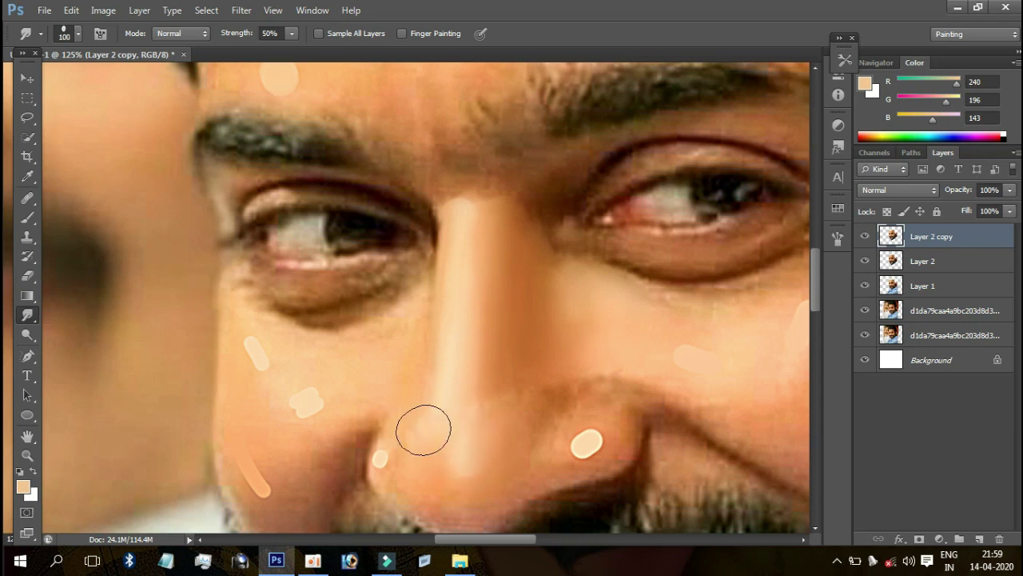
pyautogui.press('[')
pyautogui.press('[')
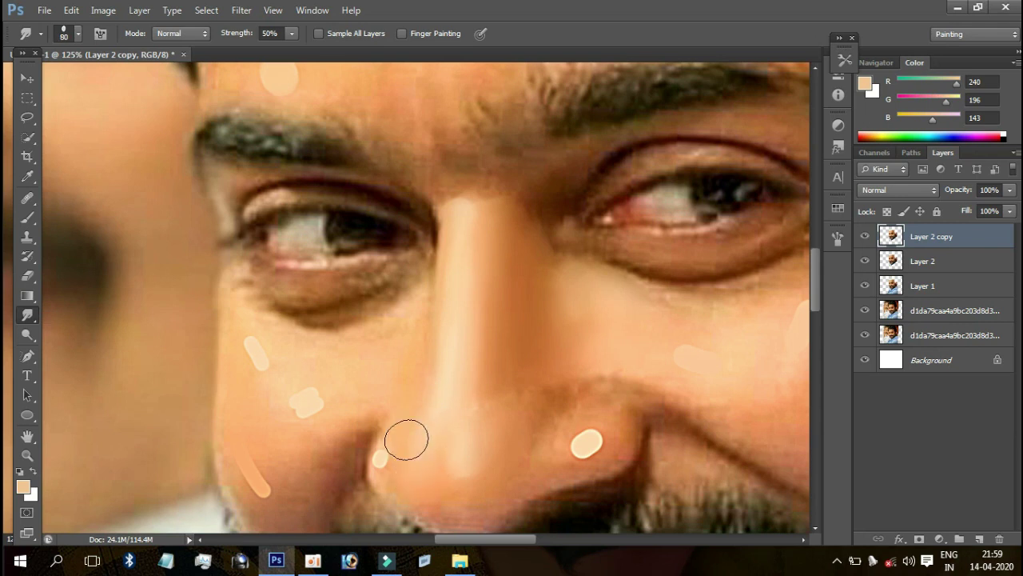
pyautogui.moveTo(395, 430); pyautogui.dragTo(387, 455)
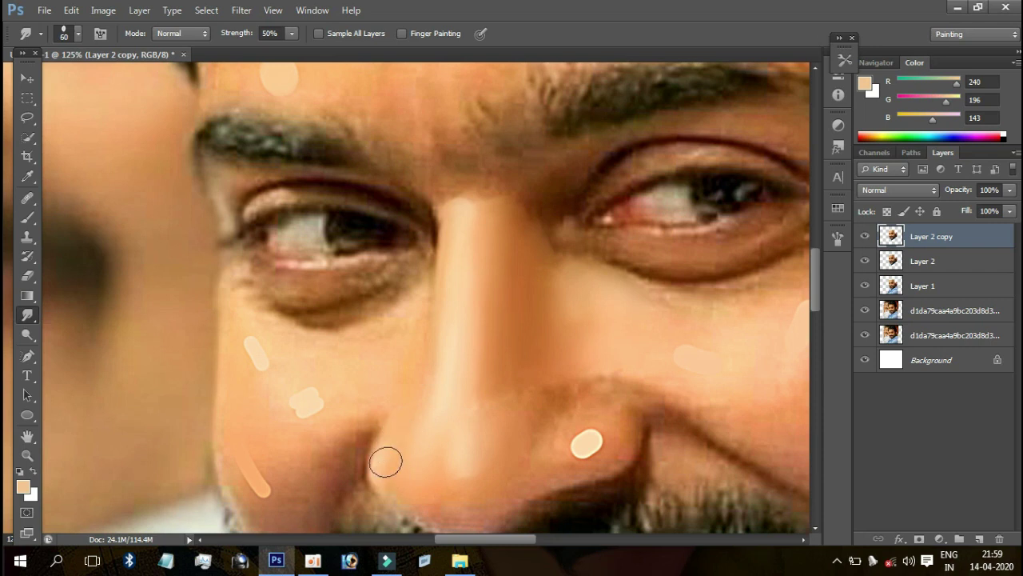
pyautogui.moveTo(379, 470); pyautogui.dragTo(388, 447)
pyautogui.press('[')
# Step: Undo a stray path point, then smudge upward along the nose ridge
pyautogui.moveTo(421, 402); pyautogui.dragTo(346, 243)
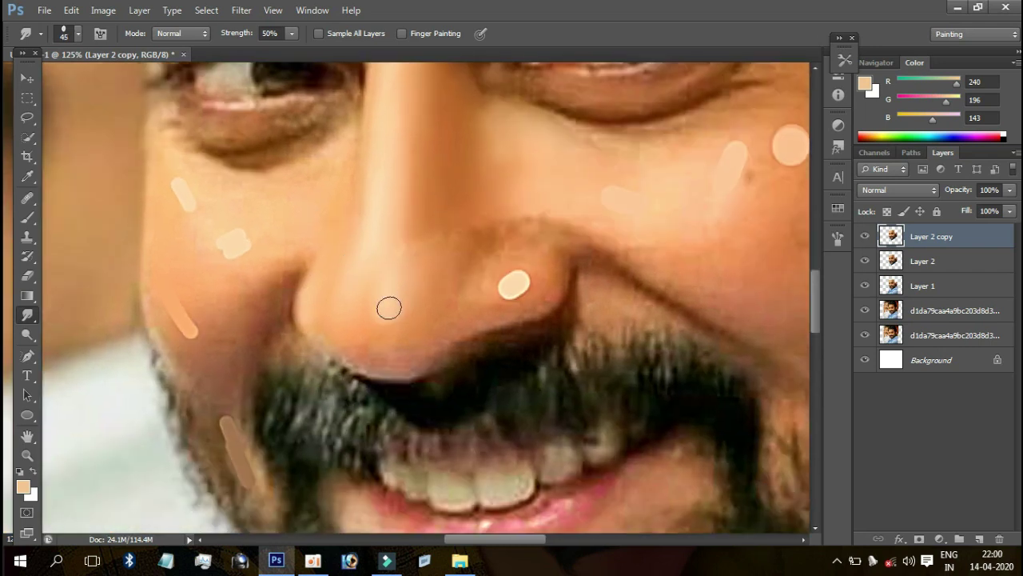
pyautogui.press(']')
pyautogui.press(']')
pyautogui.press(']')
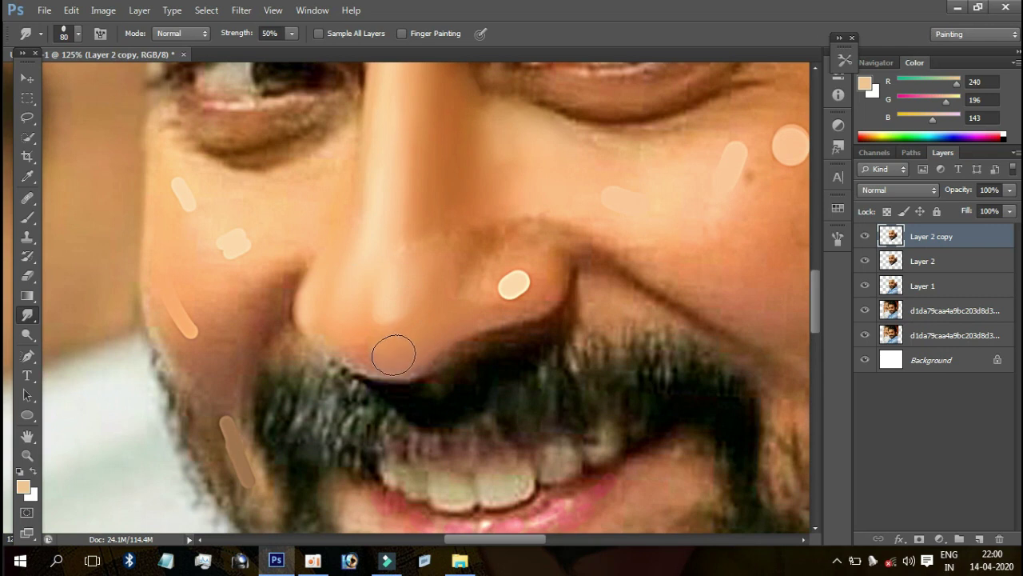
pyautogui.press('p')
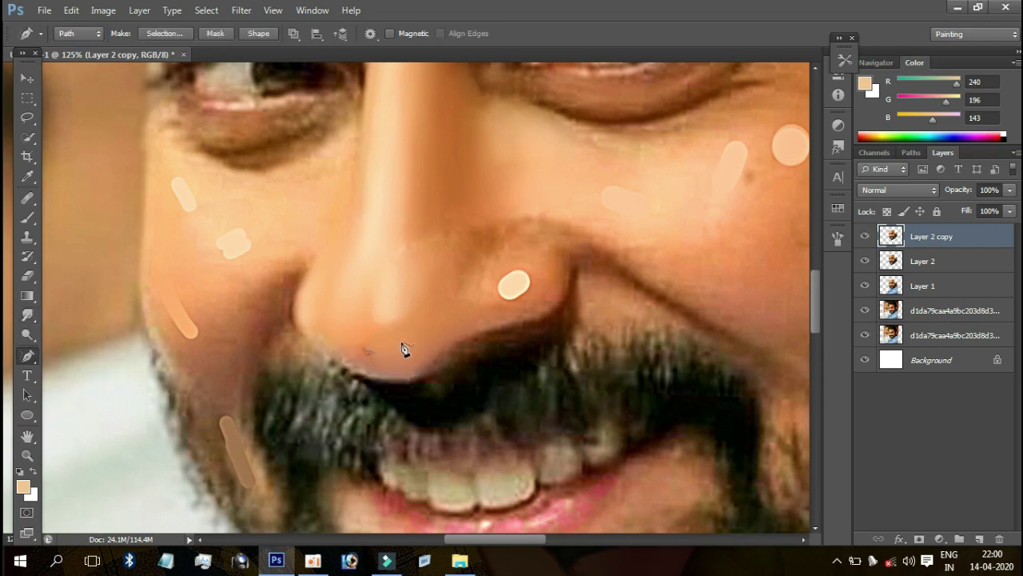
pyautogui.hotkey('ctrl', 'z')
pyautogui.press('r')
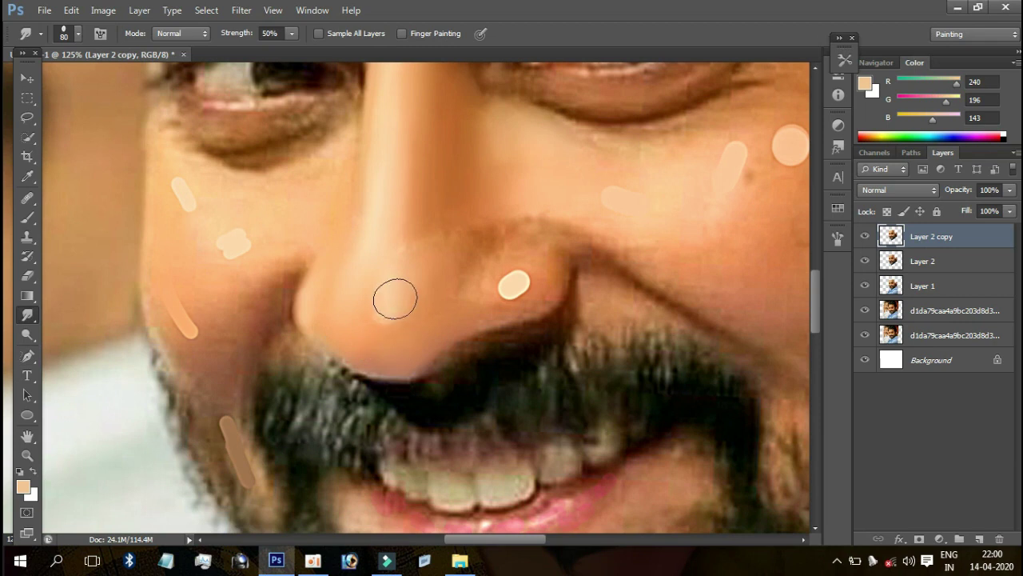
pyautogui.moveTo(482, 239); pyautogui.dragTo(379, 320)
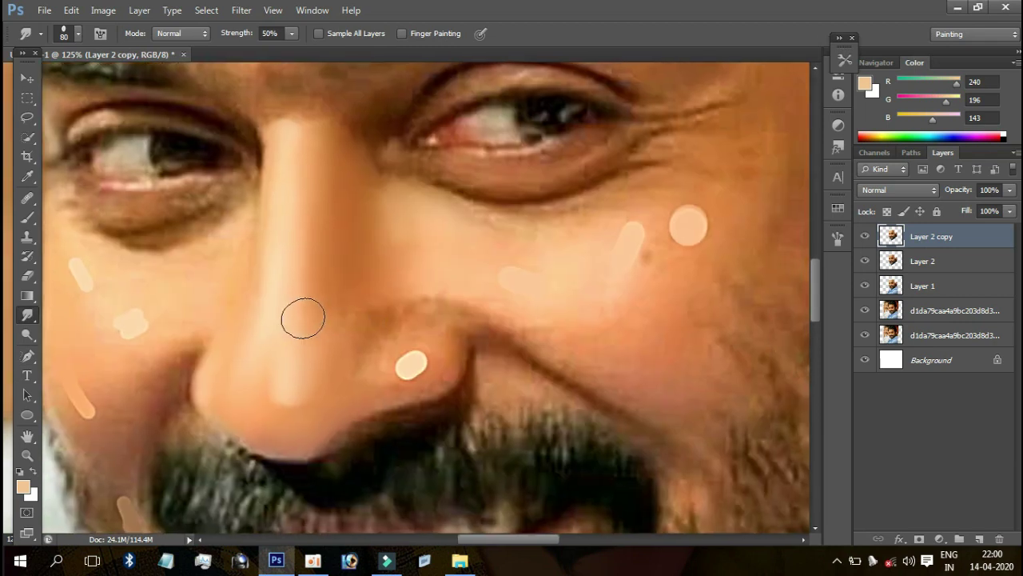
pyautogui.moveTo(303, 318)
pyautogui.mouseDown()
pyautogui.moveTo(317, 203)
pyautogui.moveTo(303, 165)
pyautogui.moveTo(311, 205)
pyautogui.moveTo(264, 205)
pyautogui.mouseUp()
# Step: Zoom in on the nose, then smudge the light nostril blob and the skin along the nose side
pyautogui.moveTo(450, 144)
pyautogui.mouseDown()
pyautogui.moveTo(514, 171)
pyautogui.moveTo(469, 245)
pyautogui.moveTo(360, 211)
pyautogui.mouseUp()
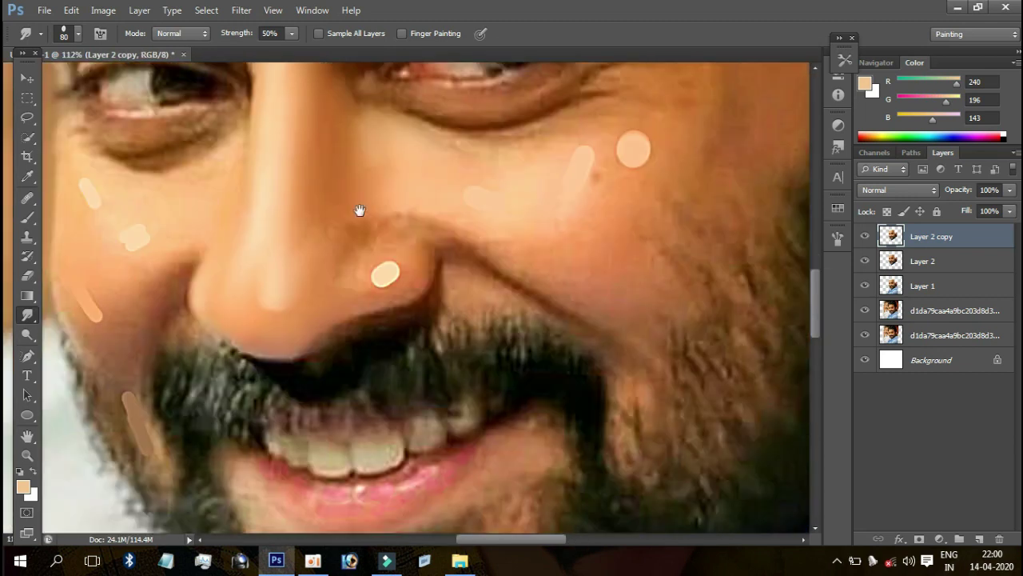
pyautogui.moveTo(385, 274)
pyautogui.mouseDown()
pyautogui.moveTo(402, 256)
pyautogui.moveTo(360, 283)
pyautogui.mouseUp()
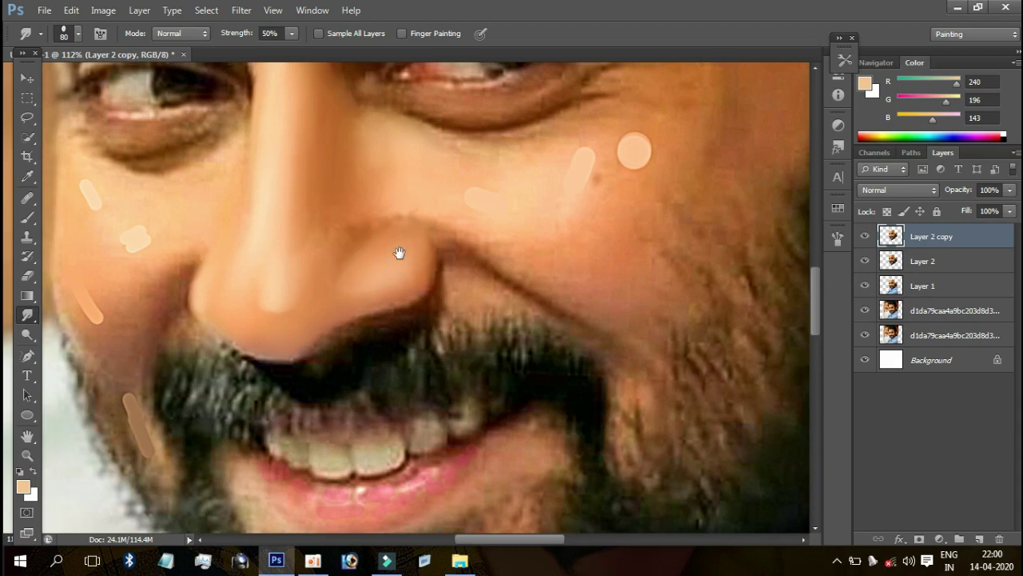
pyautogui.scroll(1, 399, 251)
pyautogui.hscroll(-1, 400, 251)
pyautogui.moveTo(466, 223)
pyautogui.mouseDown()
pyautogui.moveTo(416, 236)
pyautogui.moveTo(379, 275)
pyautogui.mouseUp()
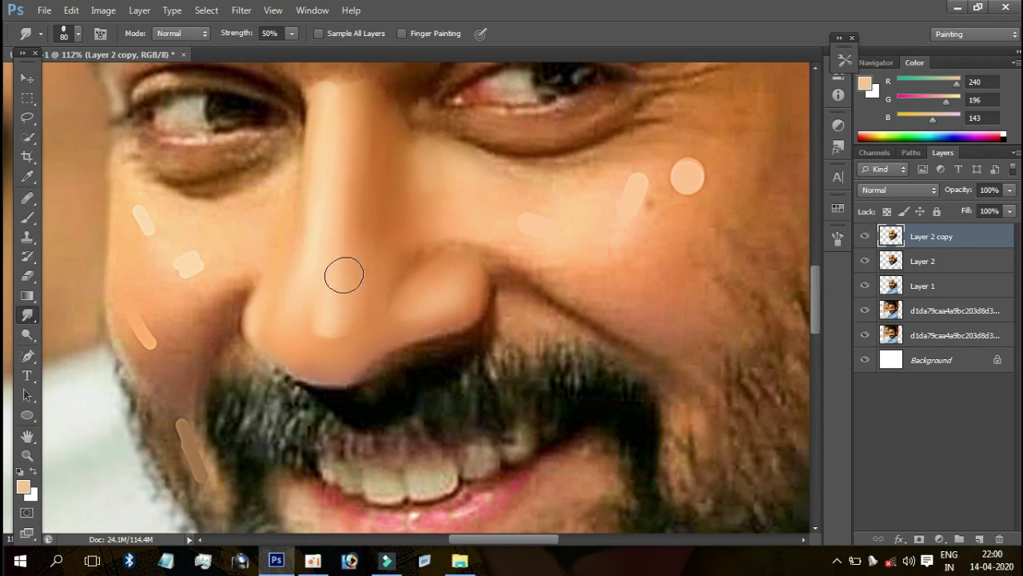
pyautogui.scroll(-5, 336, 258)
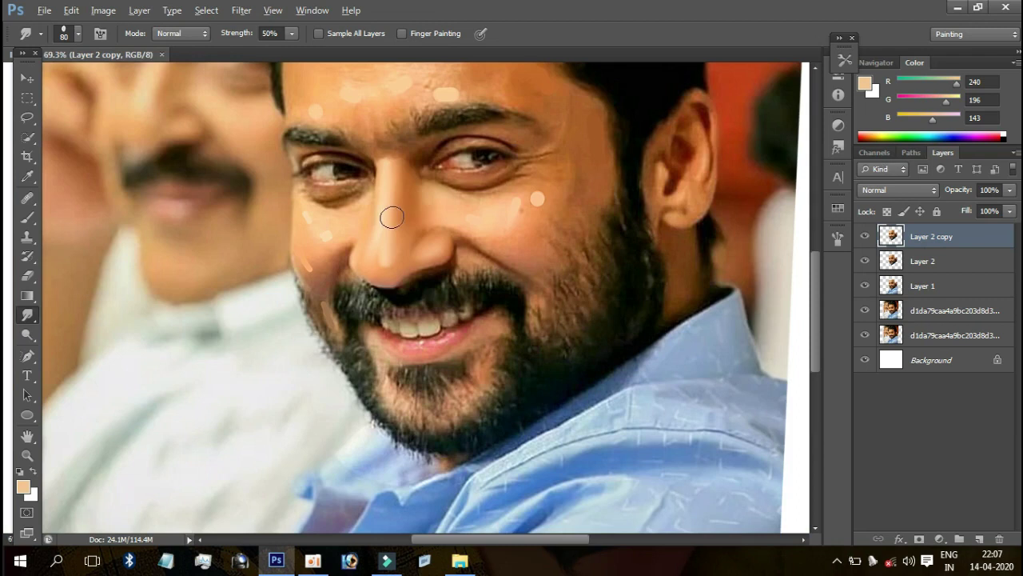
pyautogui.scroll(1, 527, 192)
pyautogui.scroll(1, 597, 213)
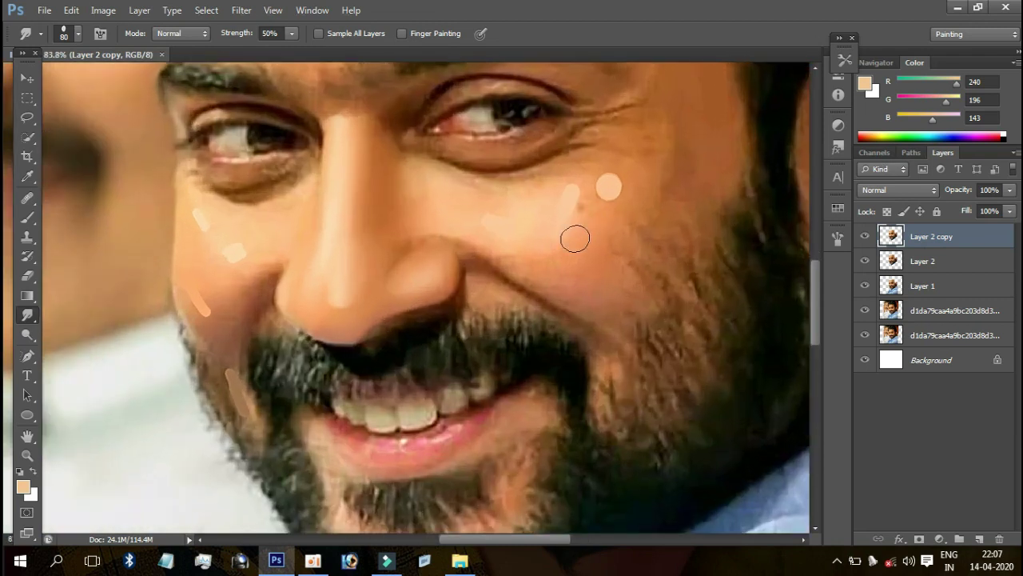
pyautogui.scroll(1, 575, 238)
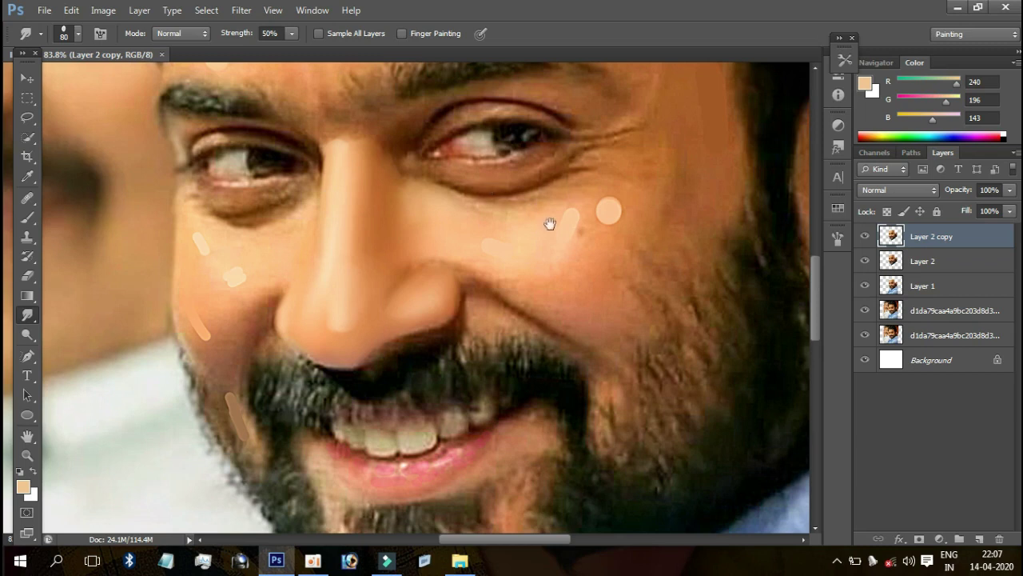
# Step: Smudge the pale dab and glow on the cheek, then blend a light patch with a finer brush
pyautogui.moveTo(550, 224); pyautogui.dragTo(495, 194)
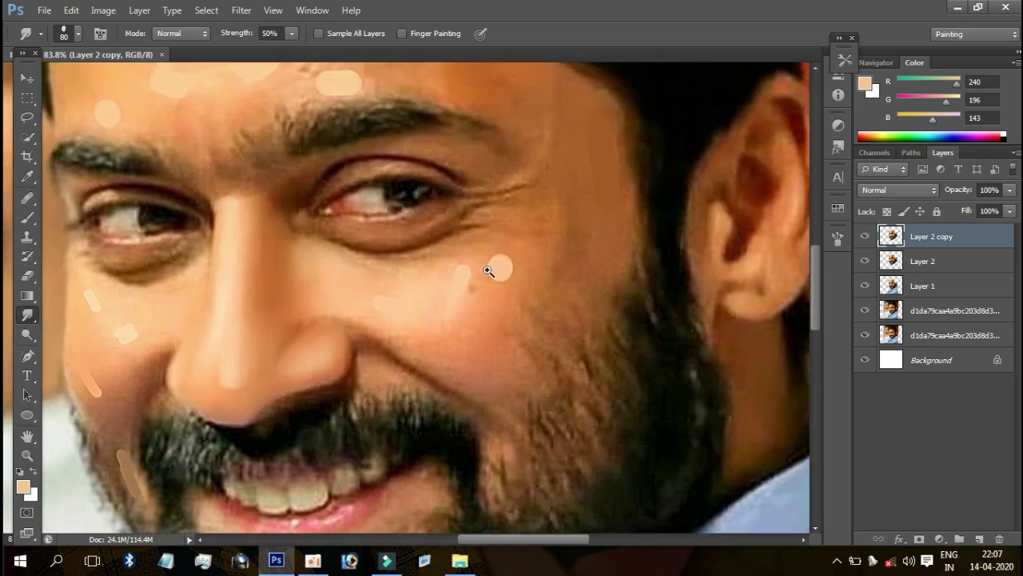
pyautogui.scroll(3, 504, 267)
pyautogui.moveTo(522, 262); pyautogui.dragTo(528, 263)
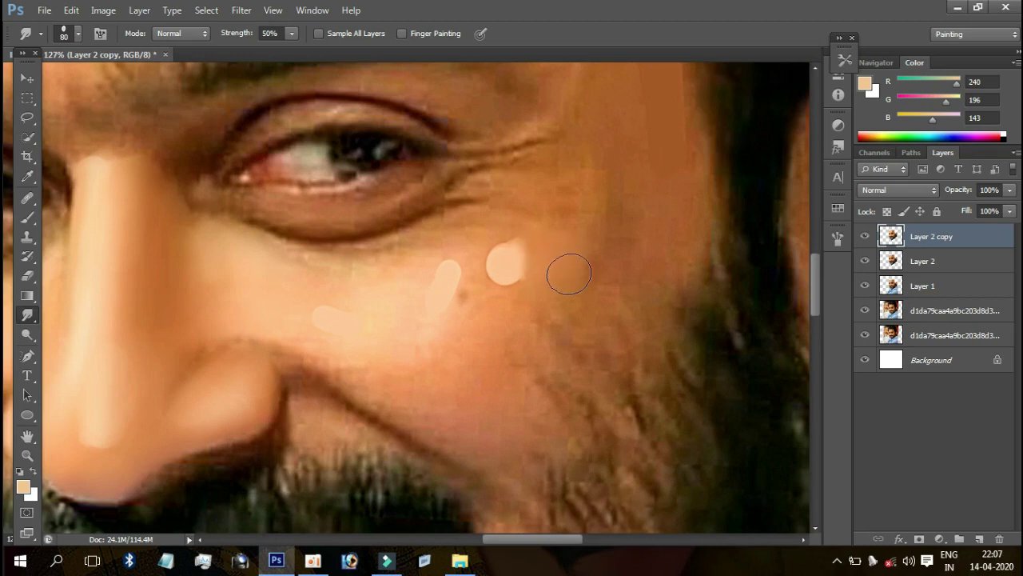
pyautogui.moveTo(524, 254)
pyautogui.mouseDown()
pyautogui.moveTo(617, 230)
pyautogui.moveTo(599, 213)
pyautogui.moveTo(594, 221)
pyautogui.moveTo(569, 216)
pyautogui.mouseUp()
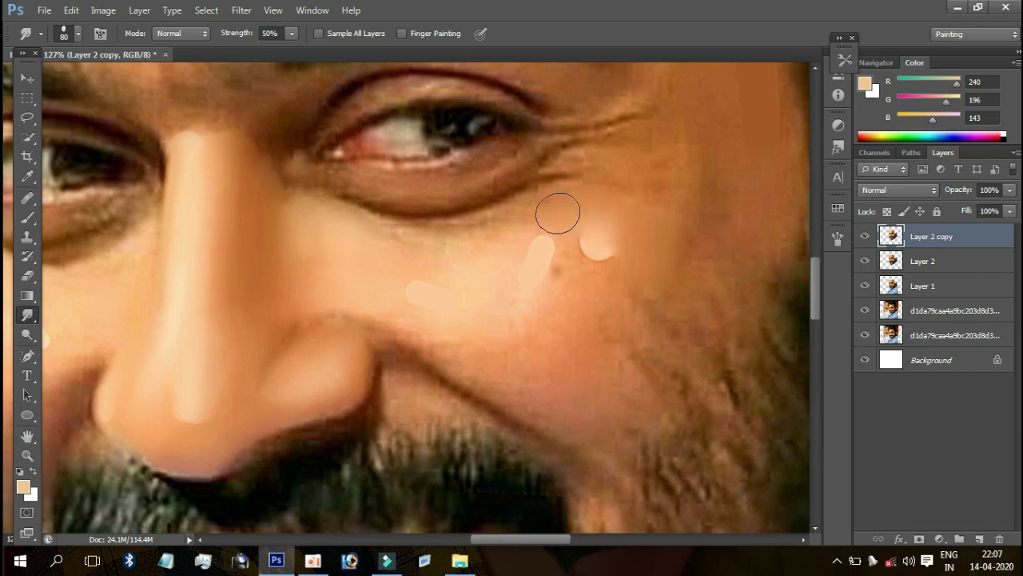
pyautogui.moveTo(613, 247)
pyautogui.mouseDown()
pyautogui.moveTo(614, 221)
pyautogui.moveTo(600, 217)
pyautogui.moveTo(626, 237)
pyautogui.moveTo(635, 275)
pyautogui.moveTo(634, 247)
pyautogui.moveTo(647, 247)
pyautogui.moveTo(616, 246)
pyautogui.moveTo(621, 258)
pyautogui.mouseUp()
pyautogui.press(']')
pyautogui.press(']')
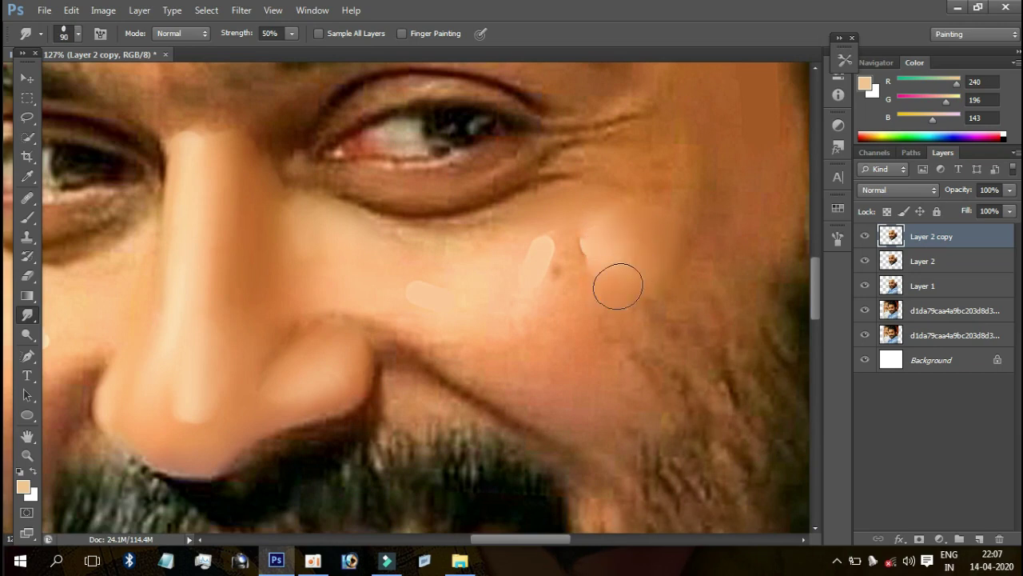
pyautogui.press(']')
pyautogui.press(']')
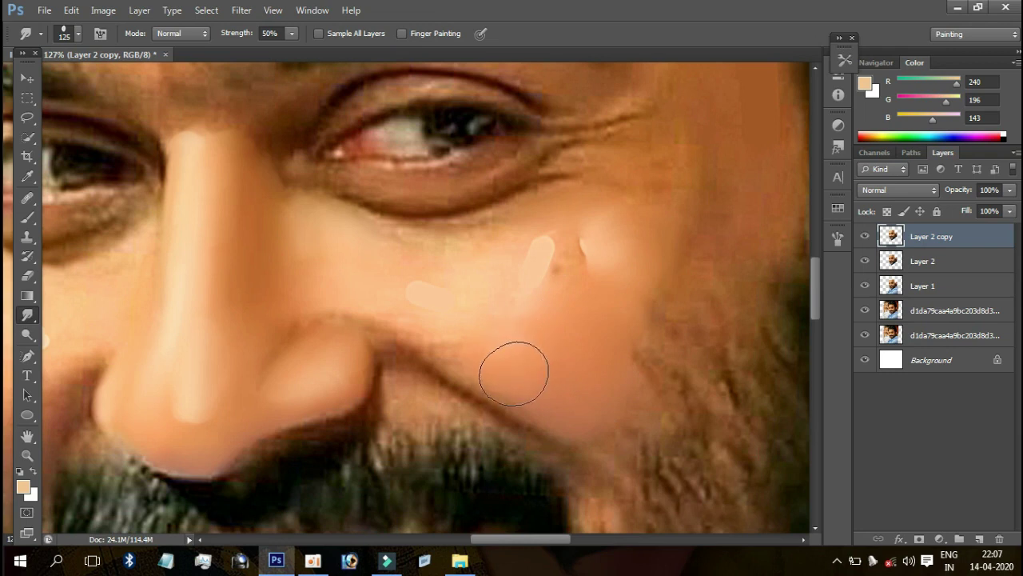
pyautogui.press('[')
pyautogui.press('[')
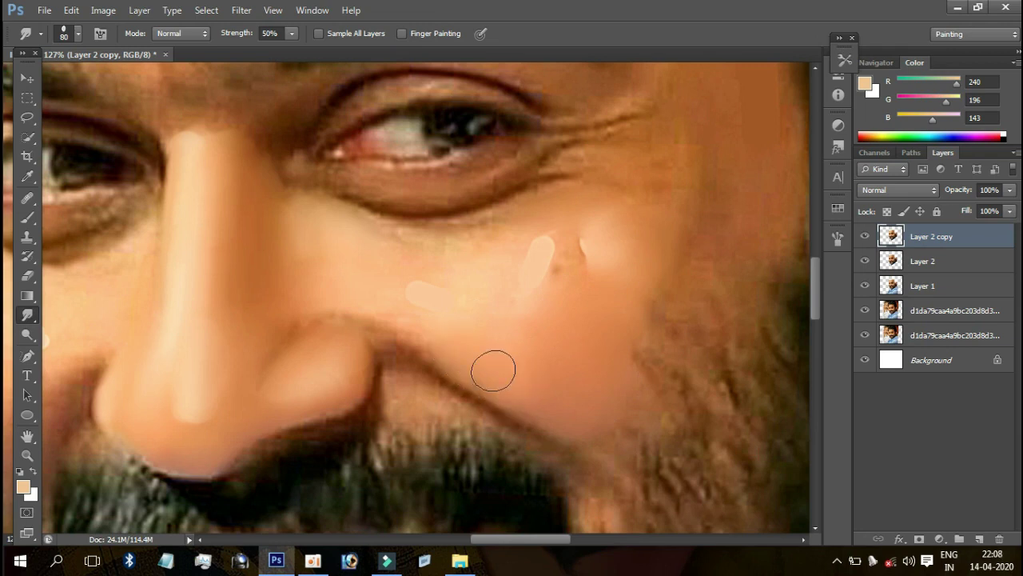
pyautogui.press('[')
pyautogui.press('[')
pyautogui.moveTo(468, 295)
pyautogui.mouseDown()
pyautogui.moveTo(434, 304)
pyautogui.moveTo(426, 321)
pyautogui.mouseUp()
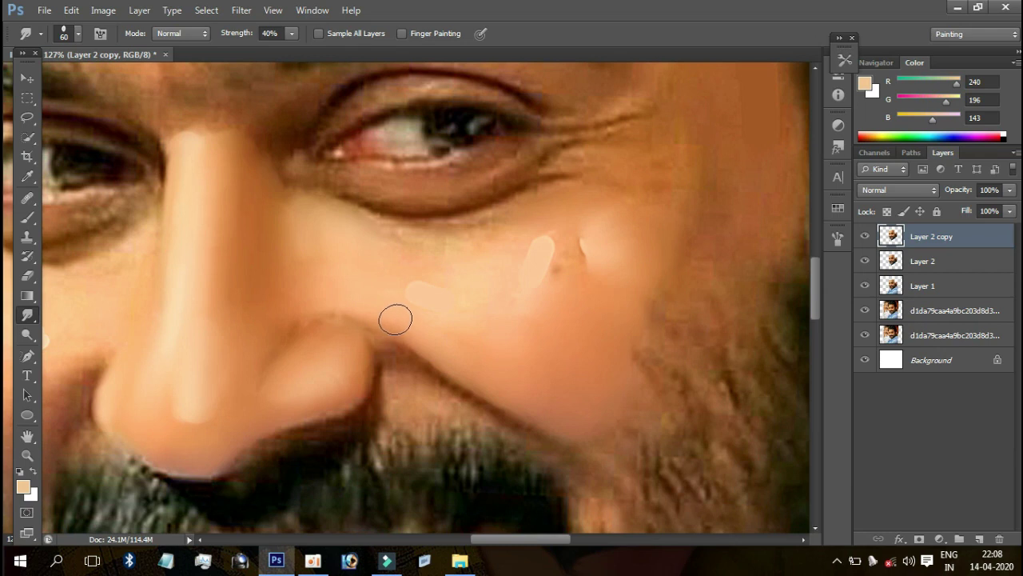
# Step: With a progressively larger brush, smooth the dark blemish and remaining light streaks on the cheek
pyautogui.press(']')
pyautogui.press(']')
pyautogui.press(']')
pyautogui.press(']')
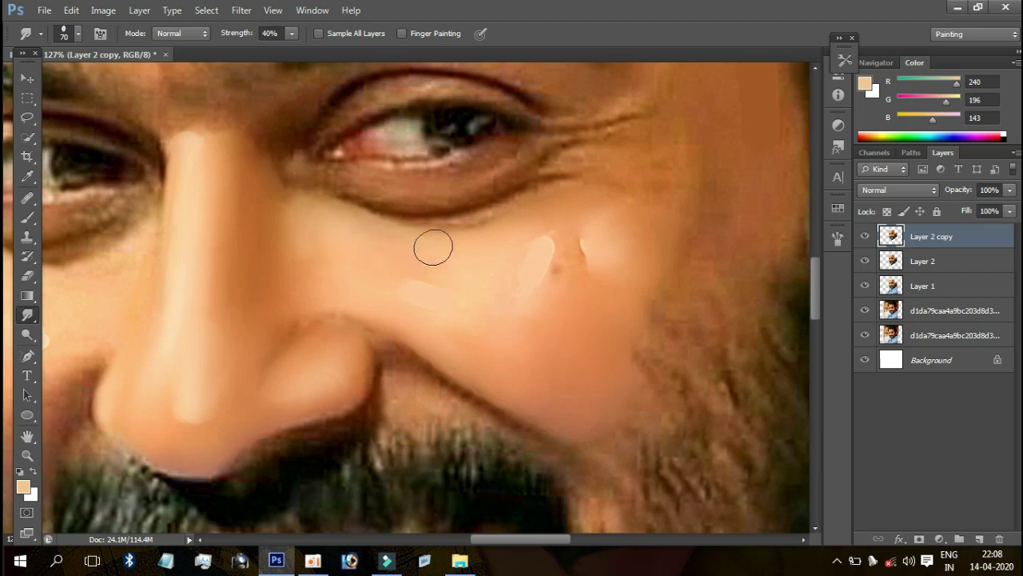
pyautogui.press(']')
pyautogui.moveTo(554, 261); pyautogui.dragTo(547, 263)
pyautogui.press(']')
pyautogui.press(']')
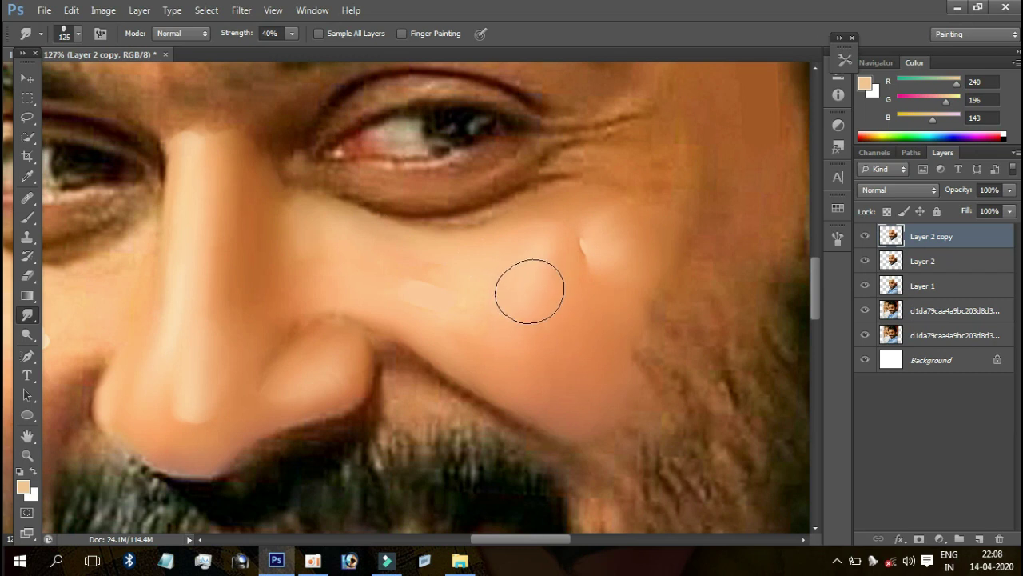
pyautogui.press(']')
pyautogui.moveTo(582, 254); pyautogui.dragTo(583, 251)
pyautogui.press(']')
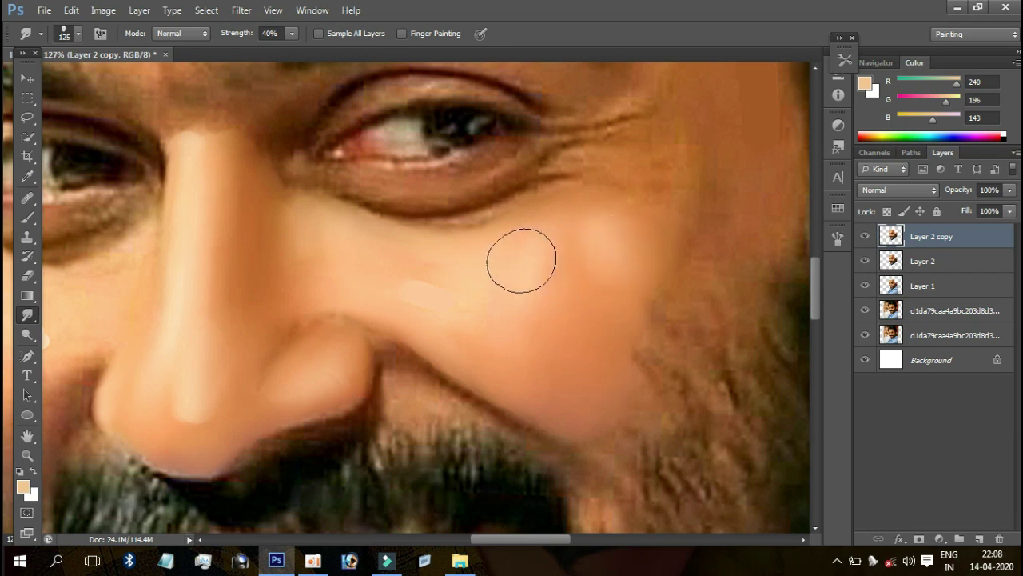
pyautogui.moveTo(418, 287)
pyautogui.mouseDown()
pyautogui.moveTo(459, 291)
pyautogui.moveTo(411, 279)
pyautogui.moveTo(448, 309)
pyautogui.moveTo(395, 285)
pyautogui.moveTo(506, 277)
pyautogui.moveTo(477, 320)
pyautogui.moveTo(479, 337)
pyautogui.moveTo(463, 331)
pyautogui.moveTo(494, 341)
pyautogui.moveTo(487, 350)
pyautogui.mouseUp()
# Step: Zoom back to 102% and smooth the temple, hairline and cheek beside the outer eye corner
pyautogui.scroll(-1, 504, 328)
pyautogui.scroll(-2, 511, 302)
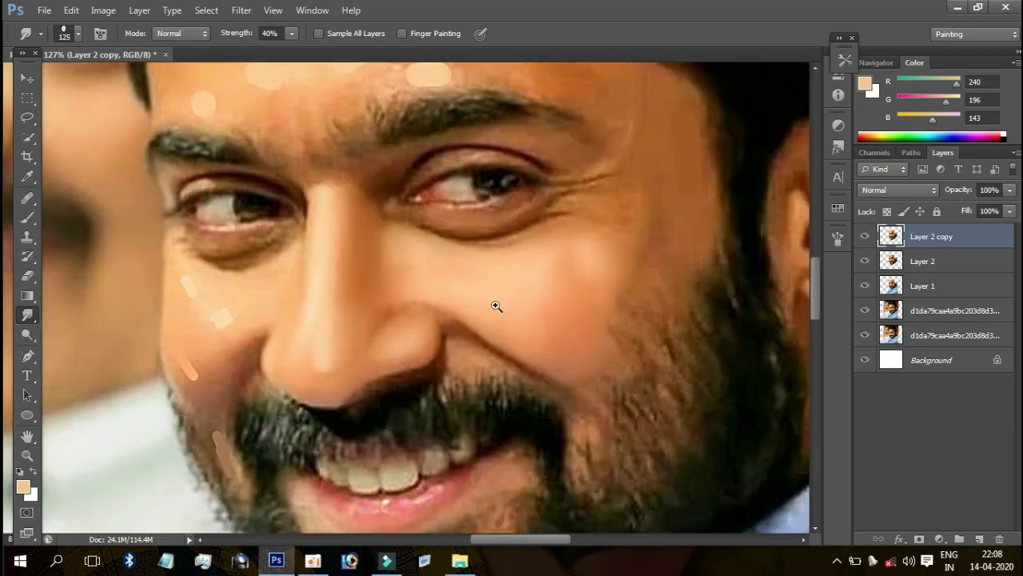
pyautogui.scroll(-1, 509, 291)
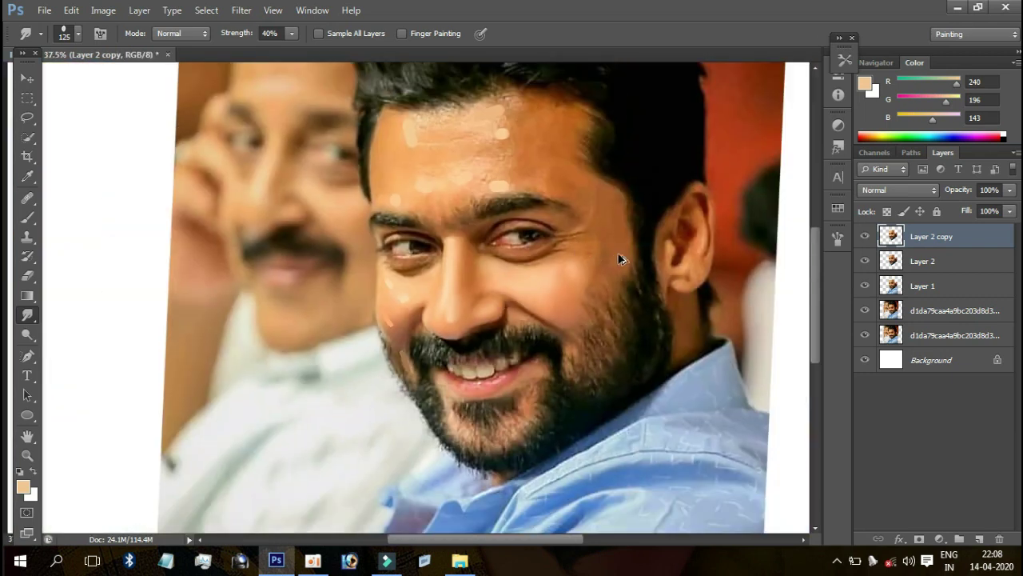
pyautogui.scroll(2, 551, 277)
pyautogui.scroll(1, 605, 280)
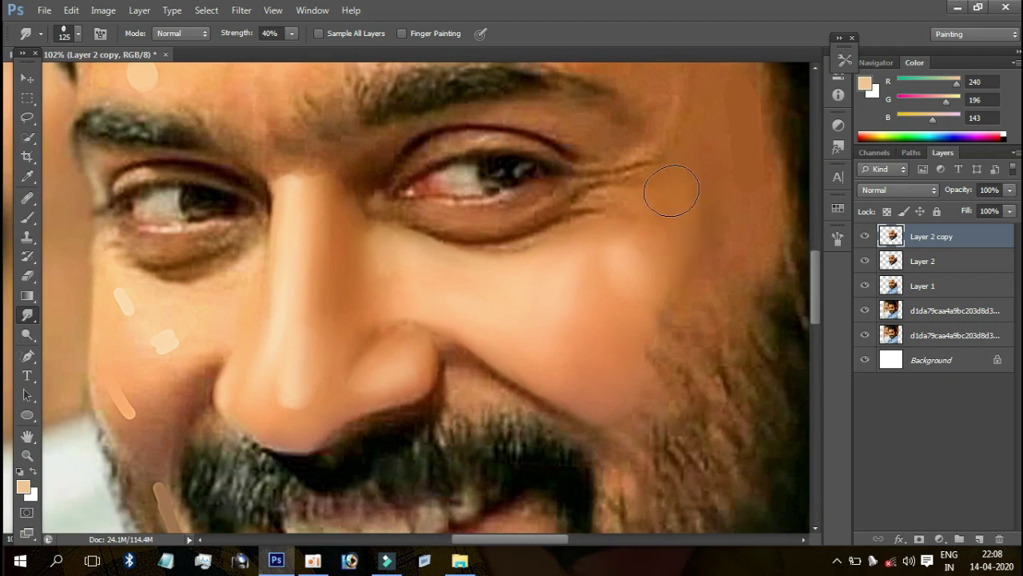
pyautogui.hscroll(5, 613, 235)
pyautogui.scroll(2, 612, 235)
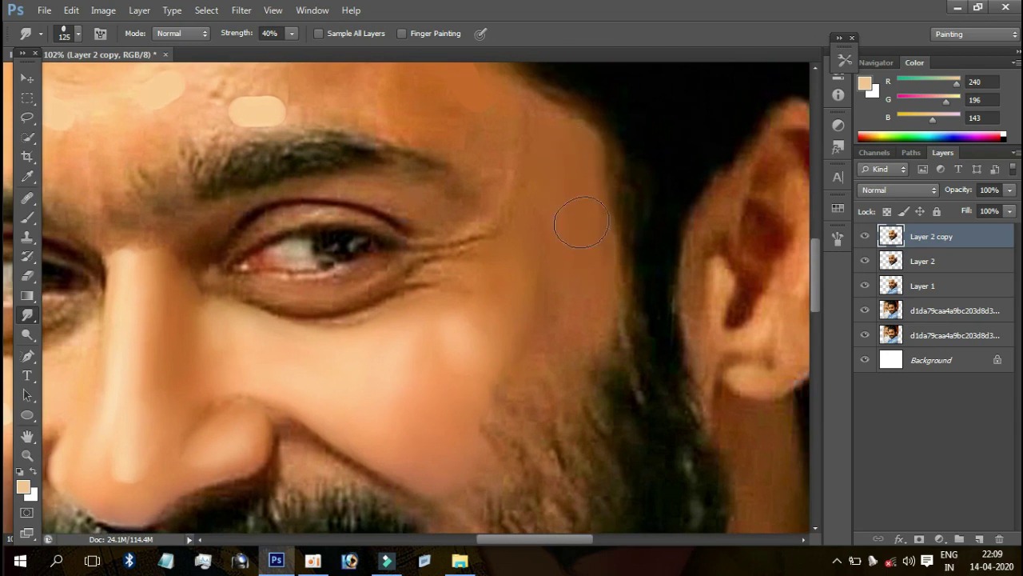
pyautogui.moveTo(596, 176)
pyautogui.mouseDown()
pyautogui.moveTo(551, 148)
pyautogui.moveTo(568, 145)
pyautogui.mouseUp()
pyautogui.moveTo(559, 253); pyautogui.dragTo(664, 155)
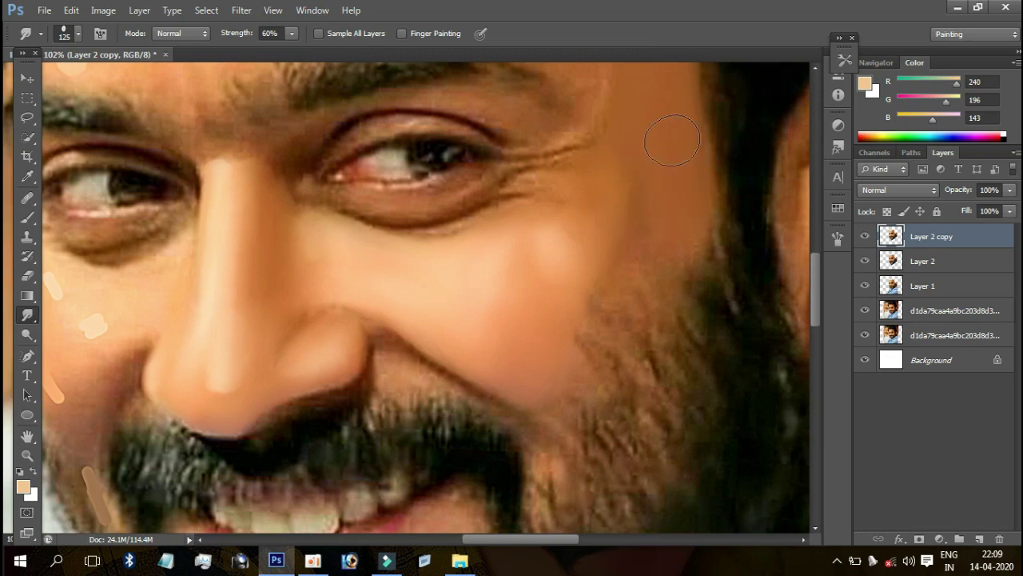
pyautogui.moveTo(670, 223)
pyautogui.mouseDown()
pyautogui.moveTo(626, 157)
pyautogui.moveTo(612, 237)
pyautogui.moveTo(628, 228)
pyautogui.moveTo(647, 245)
pyautogui.moveTo(652, 198)
pyautogui.mouseUp()
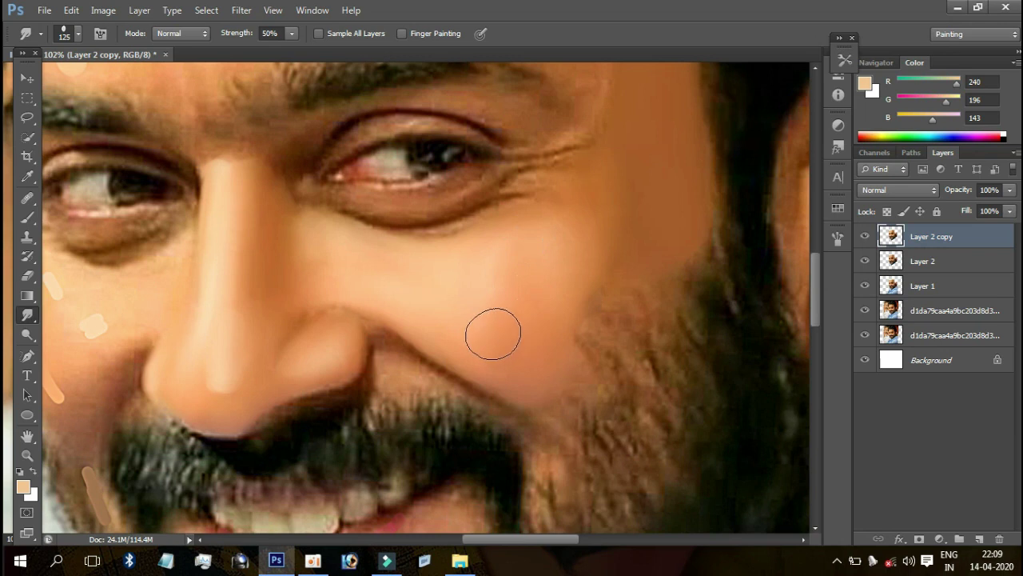
# Step: With an ~80 px brush, pull cheek skin tone down into the beard beside the mouth in three strokes
pyautogui.moveTo(609, 238); pyautogui.dragTo(625, 199)
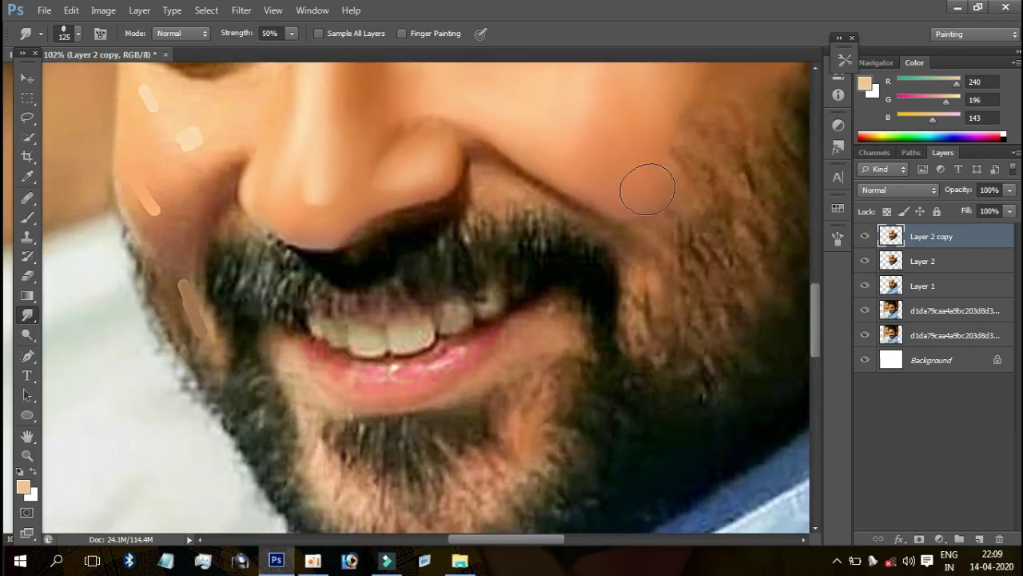
pyautogui.press('[')
pyautogui.press(']')
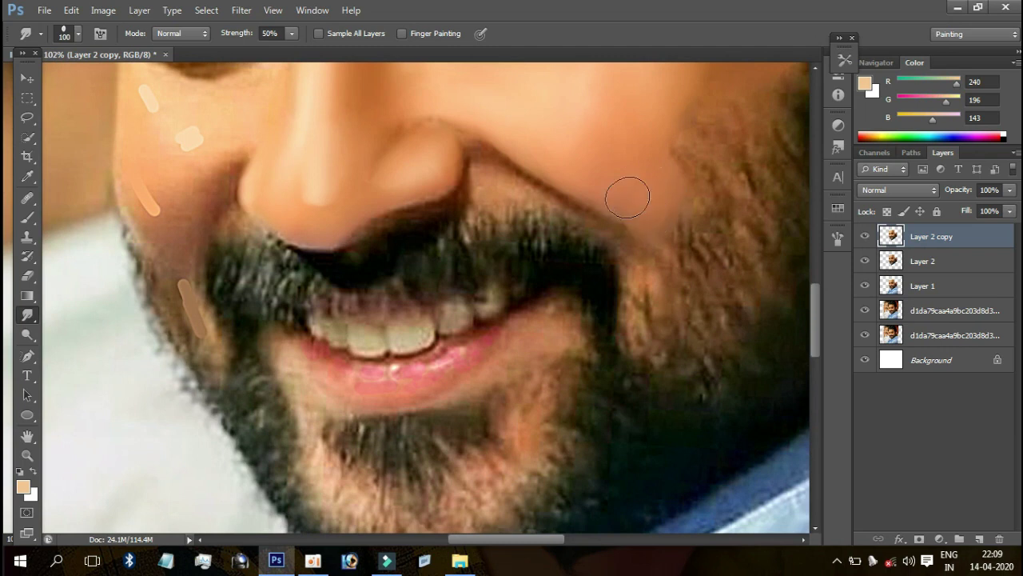
pyautogui.press('[')
pyautogui.moveTo(649, 228); pyautogui.dragTo(651, 311)
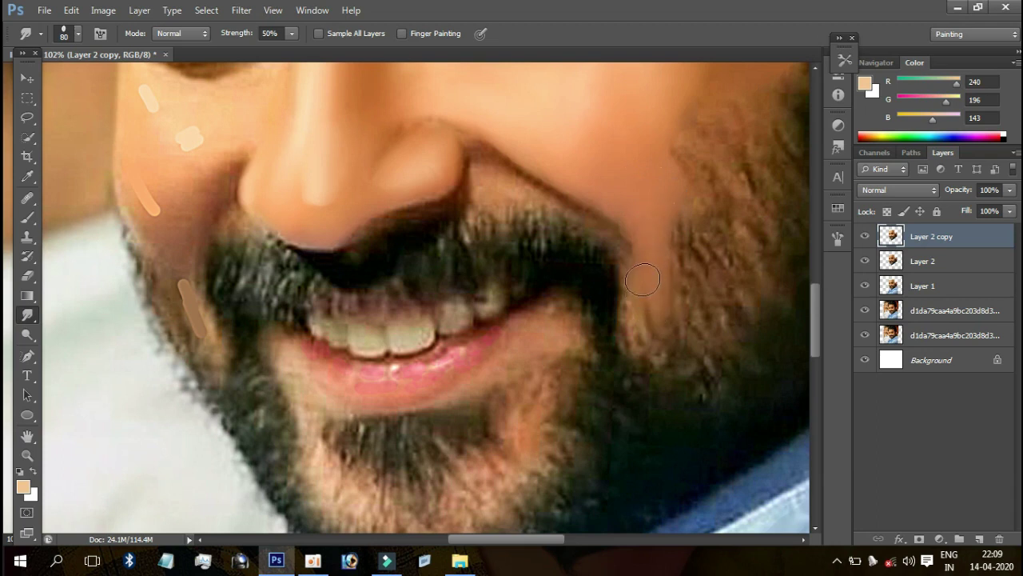
pyautogui.moveTo(642, 276); pyautogui.dragTo(638, 345)
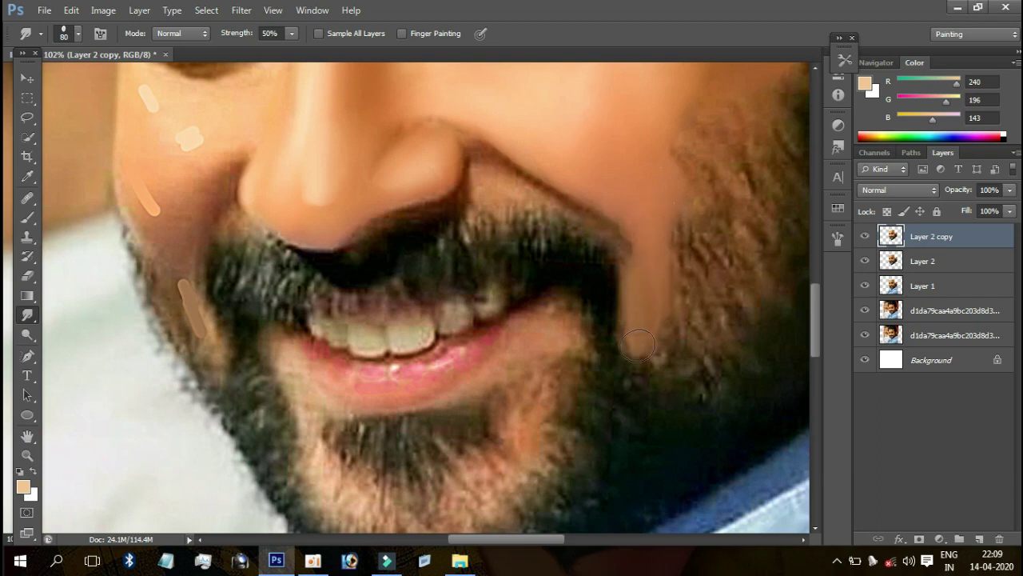
pyautogui.moveTo(657, 285); pyautogui.dragTo(653, 323)
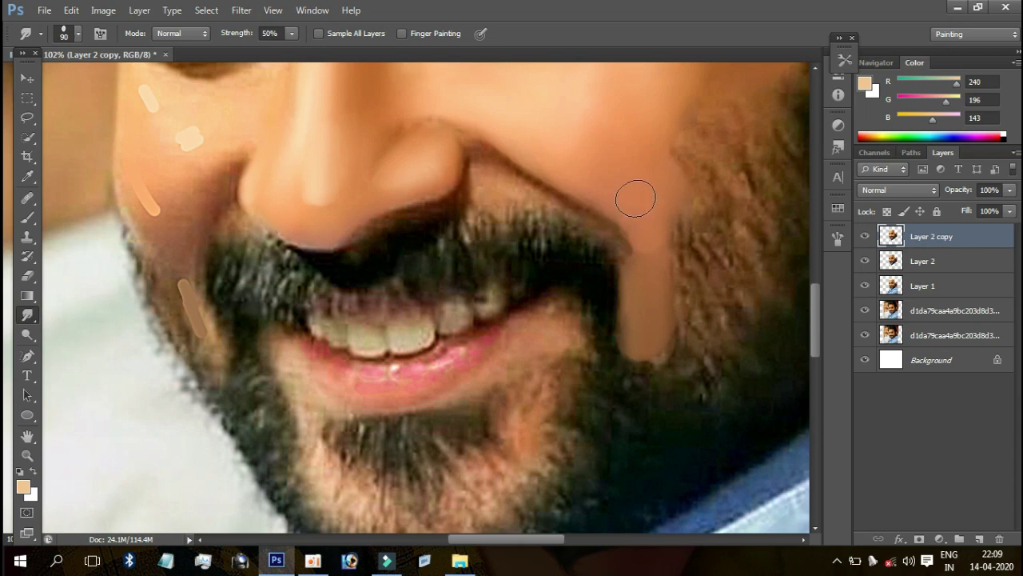
pyautogui.press(']')
# Step: Zoom to 142% on the left cheek and smear its pale dab
pyautogui.scroll(-5, 638, 141)
pyautogui.scroll(1, 622, 244)
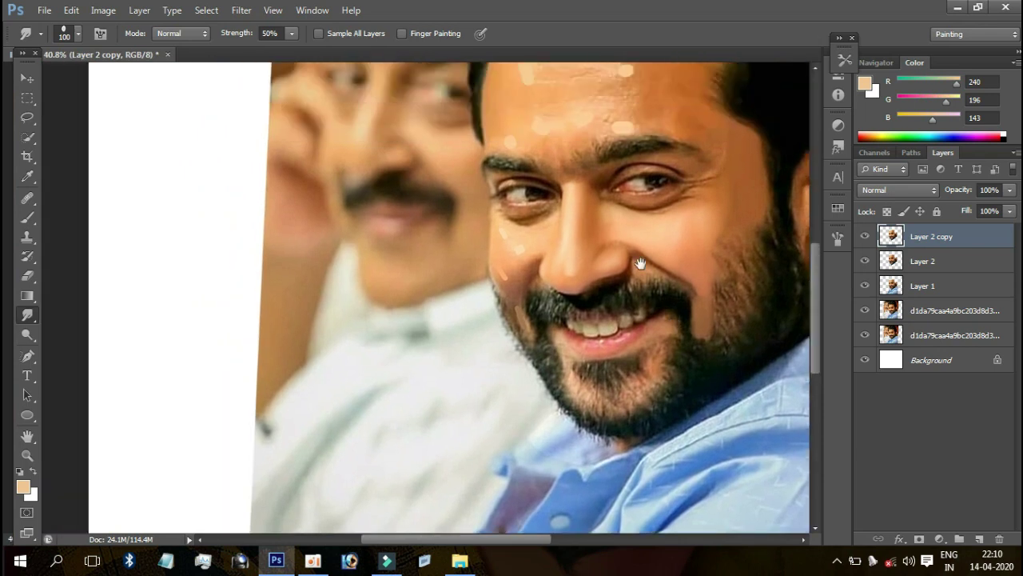
pyautogui.scroll(2, 587, 224)
pyautogui.scroll(2, 582, 254)
pyautogui.moveTo(582, 254); pyautogui.dragTo(539, 157)
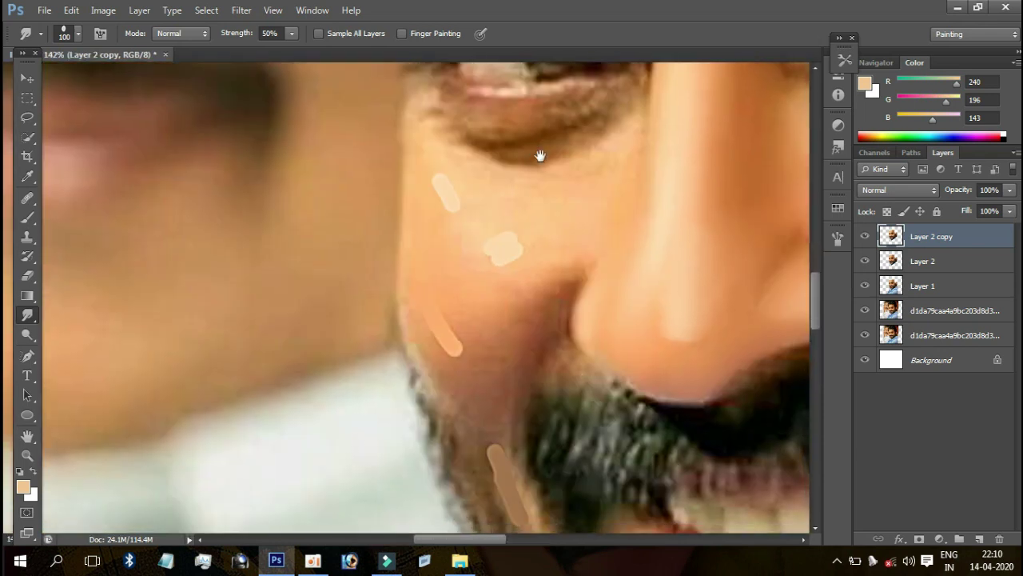
pyautogui.press(']')
pyautogui.moveTo(492, 240); pyautogui.dragTo(516, 235)
# Step: Blend the light streak and cheek skin beside the nose into even skin
pyautogui.press(']')
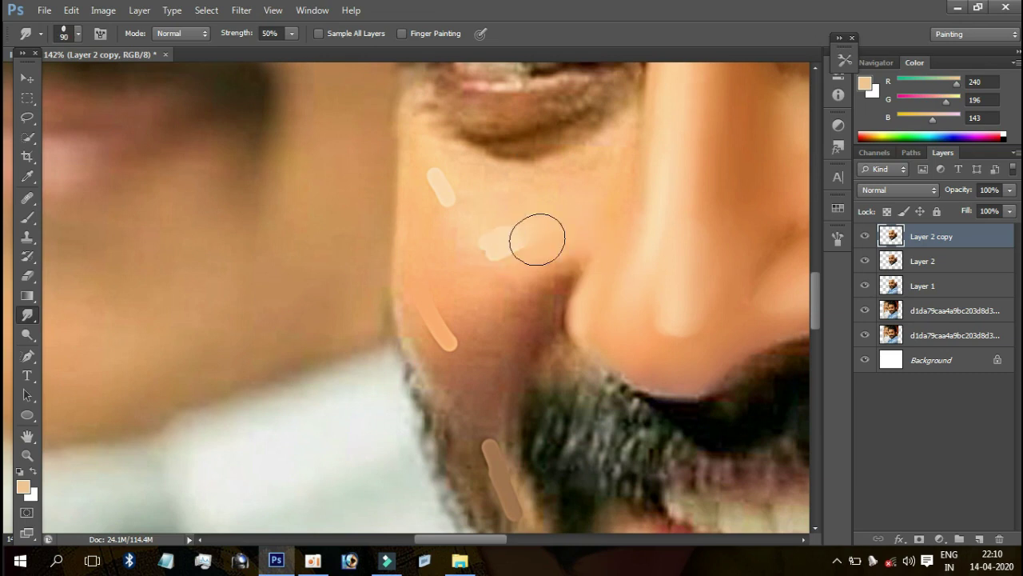
pyautogui.moveTo(532, 243); pyautogui.dragTo(495, 287)
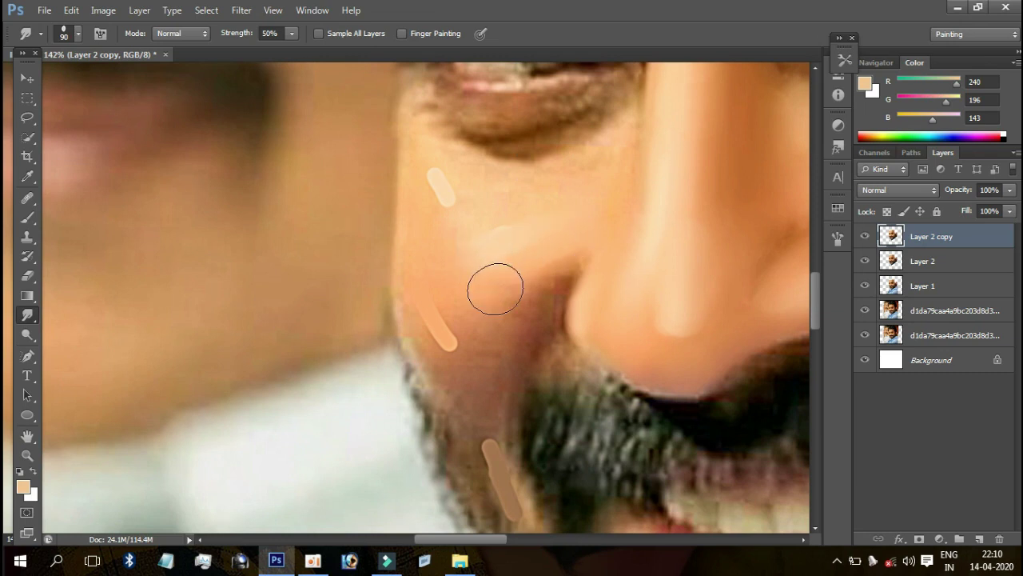
pyautogui.press('[')
pyautogui.press('[')
pyautogui.press(']')
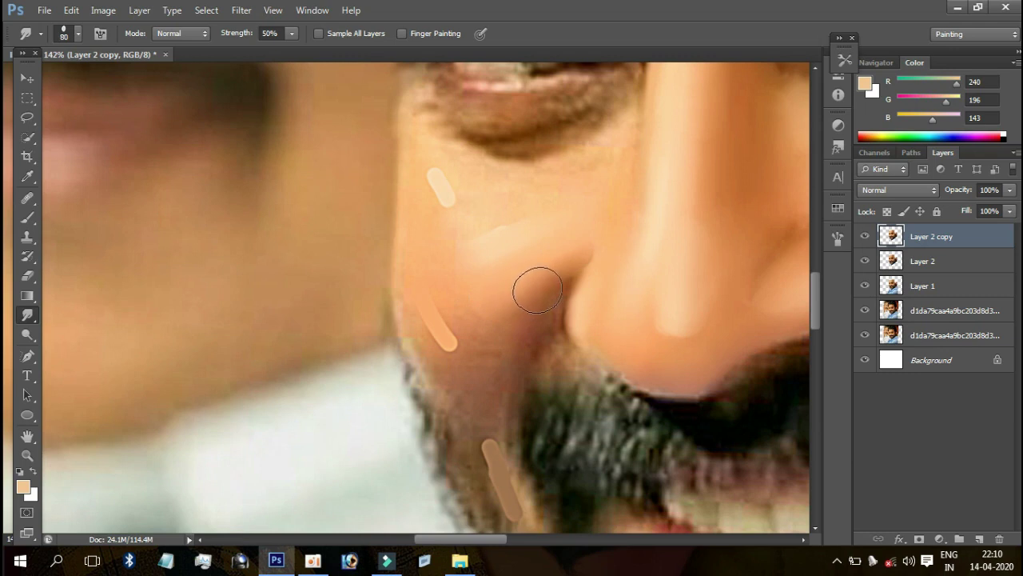
pyautogui.moveTo(526, 304)
pyautogui.mouseDown()
pyautogui.moveTo(522, 320)
pyautogui.moveTo(485, 308)
pyautogui.moveTo(498, 320)
pyautogui.moveTo(485, 342)
pyautogui.moveTo(500, 303)
pyautogui.moveTo(520, 292)
pyautogui.moveTo(468, 327)
pyautogui.moveTo(465, 313)
pyautogui.moveTo(430, 296)
pyautogui.moveTo(456, 338)
pyautogui.moveTo(463, 324)
pyautogui.moveTo(447, 317)
pyautogui.moveTo(468, 328)
pyautogui.moveTo(461, 369)
pyautogui.moveTo(477, 370)
pyautogui.moveTo(482, 354)
pyautogui.moveTo(437, 311)
pyautogui.moveTo(475, 285)
pyautogui.mouseUp()
pyautogui.press(']')
pyautogui.press(']')
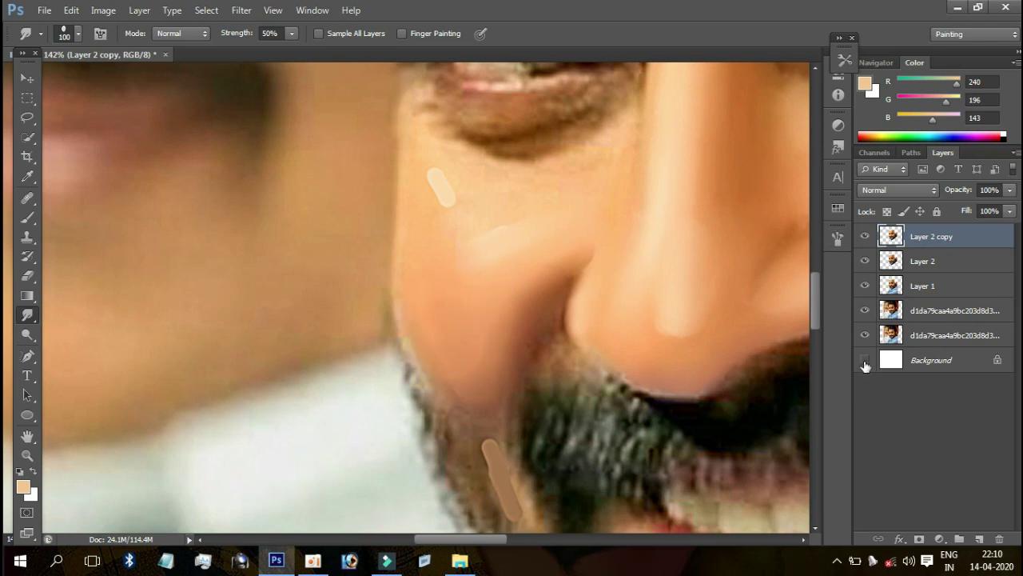
# Step: Blend the jaw-edge cheek inside Layer 1's face-outline selection, deselect, and open Brush settings (F5)
pyautogui.keyDown('ctrl'); pyautogui.click(891, 287); pyautogui.keyUp('ctrl')
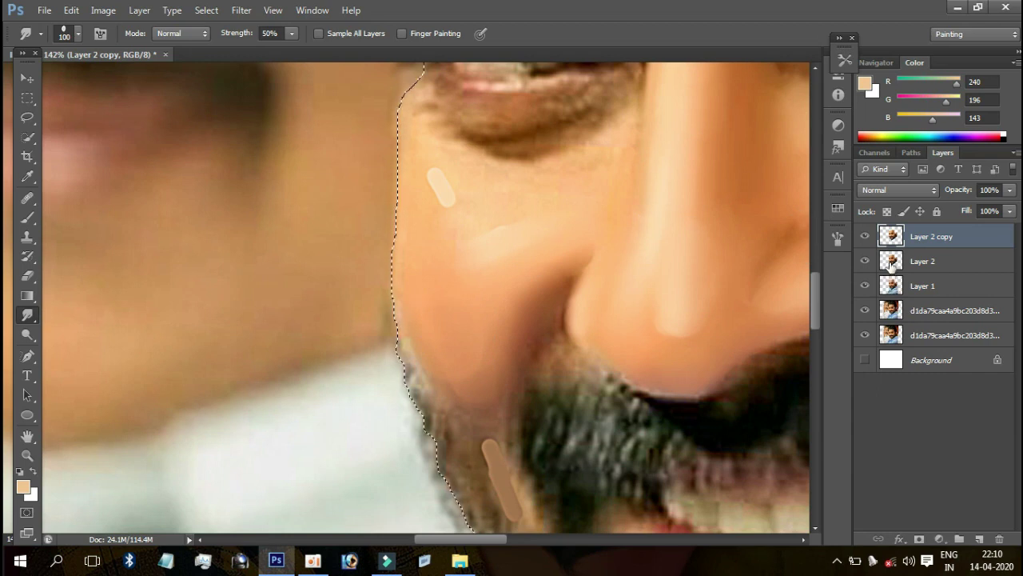
pyautogui.moveTo(428, 329)
pyautogui.mouseDown()
pyautogui.moveTo(475, 349)
pyautogui.moveTo(463, 373)
pyautogui.moveTo(474, 388)
pyautogui.moveTo(471, 350)
pyautogui.mouseUp()
pyautogui.hotkey('ctrl', 'd')
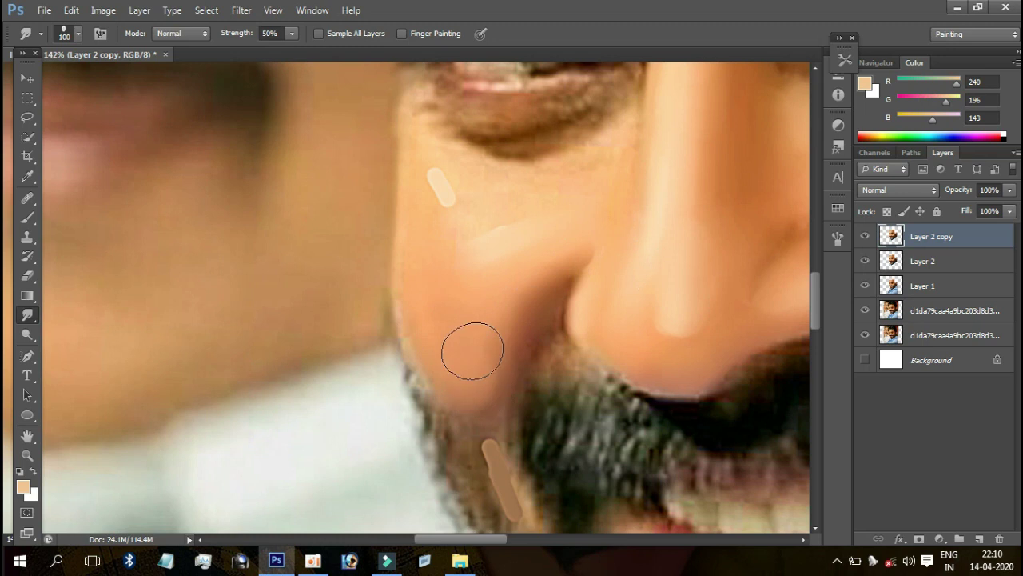
pyautogui.moveTo(487, 111); pyautogui.dragTo(459, 257)
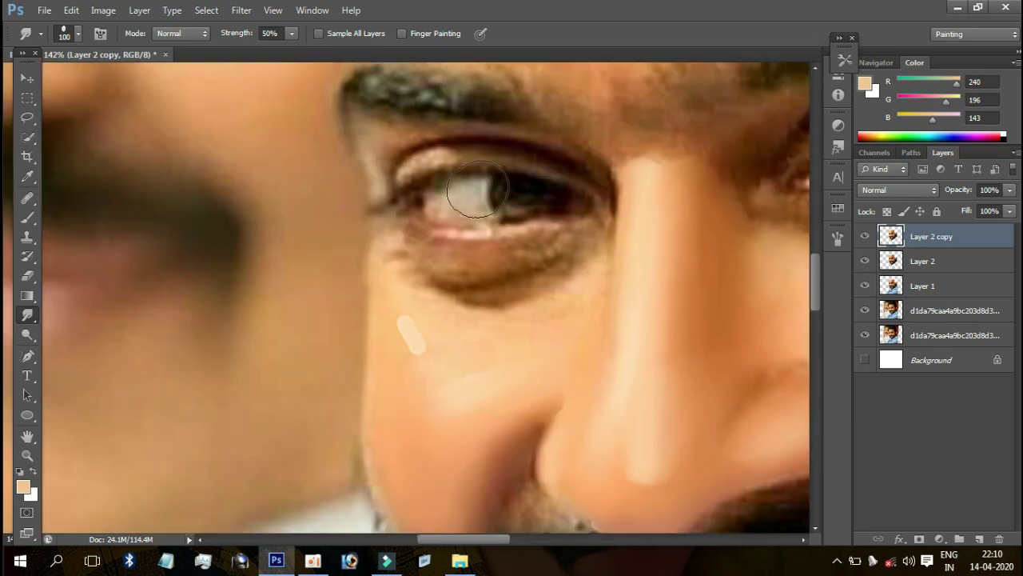
pyautogui.press('F5')
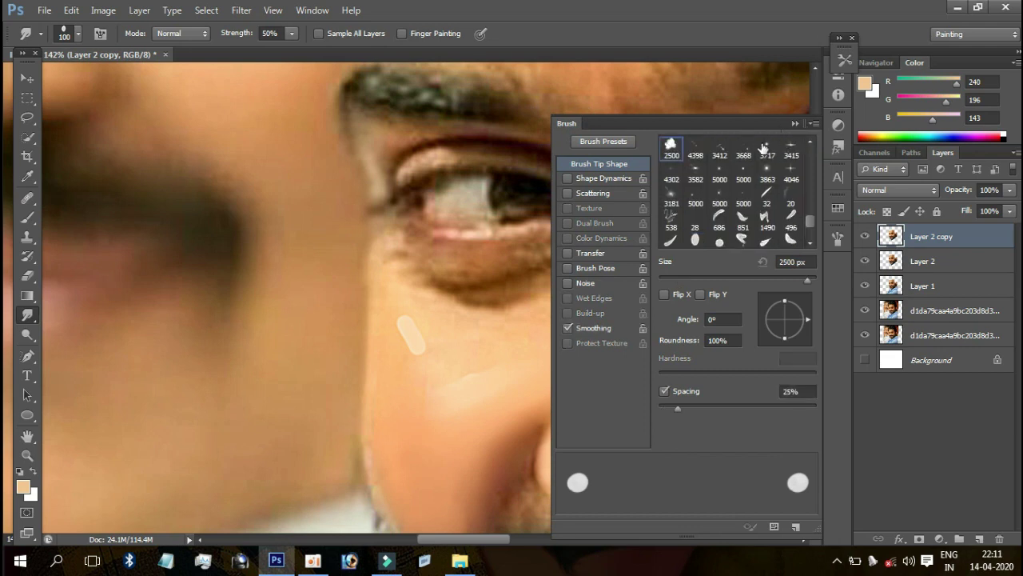
# Step: Choose the 25 px soft round brush tip and close the Brush settings panel
pyautogui.moveTo(812, 224); pyautogui.dragTo(813, 229)
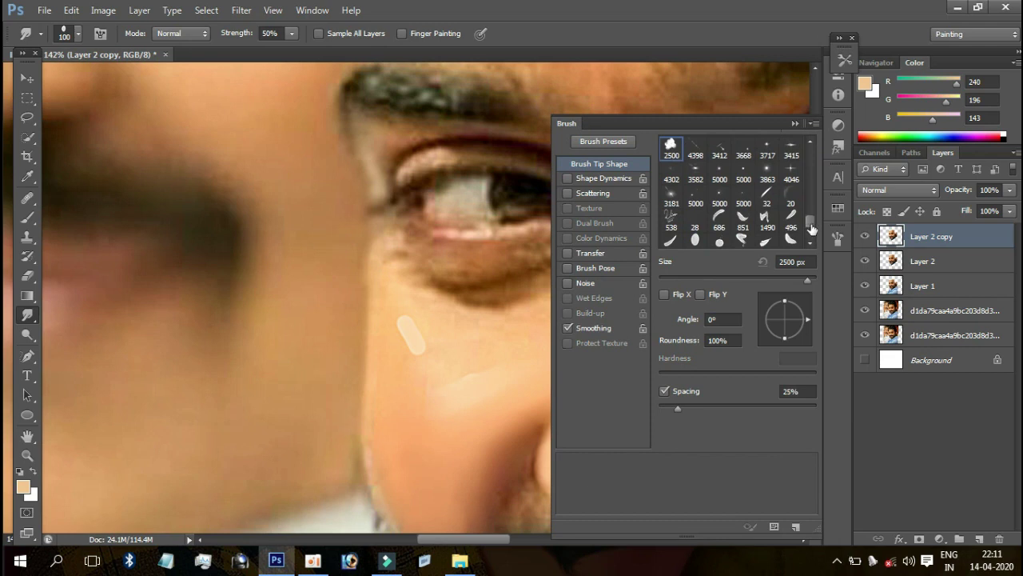
pyautogui.click(811, 231)
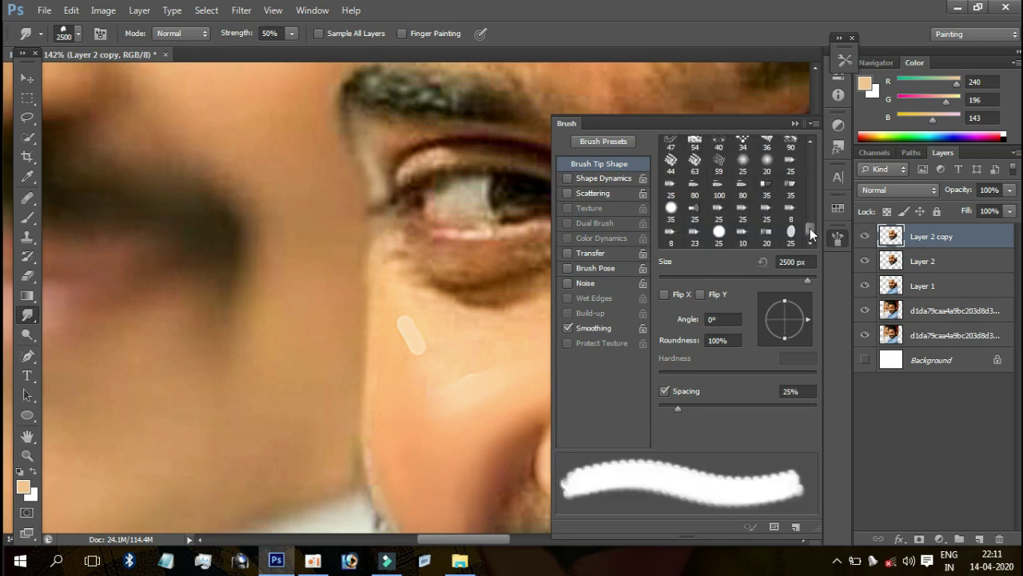
pyautogui.click(750, 166)
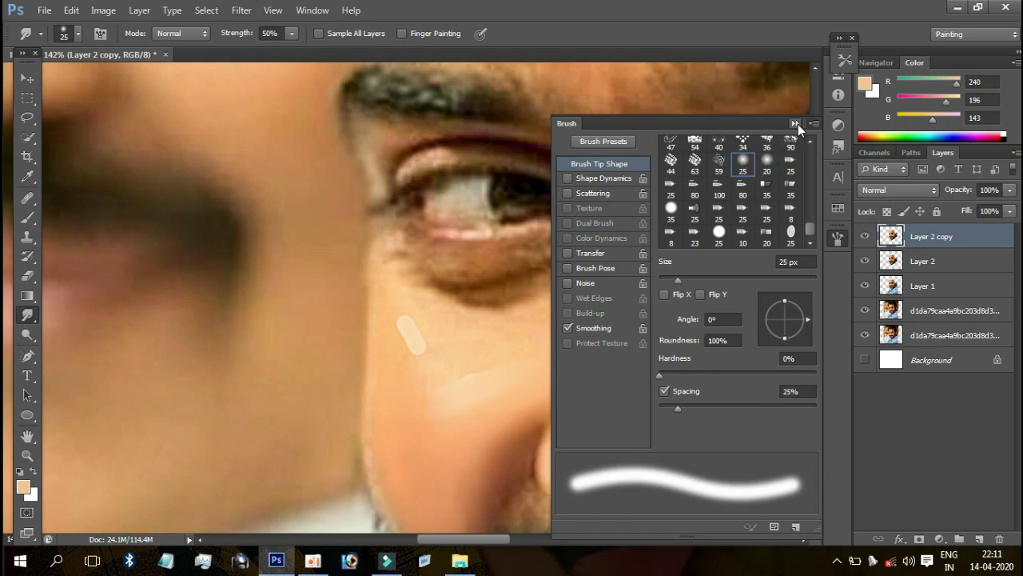
pyautogui.click(796, 124)
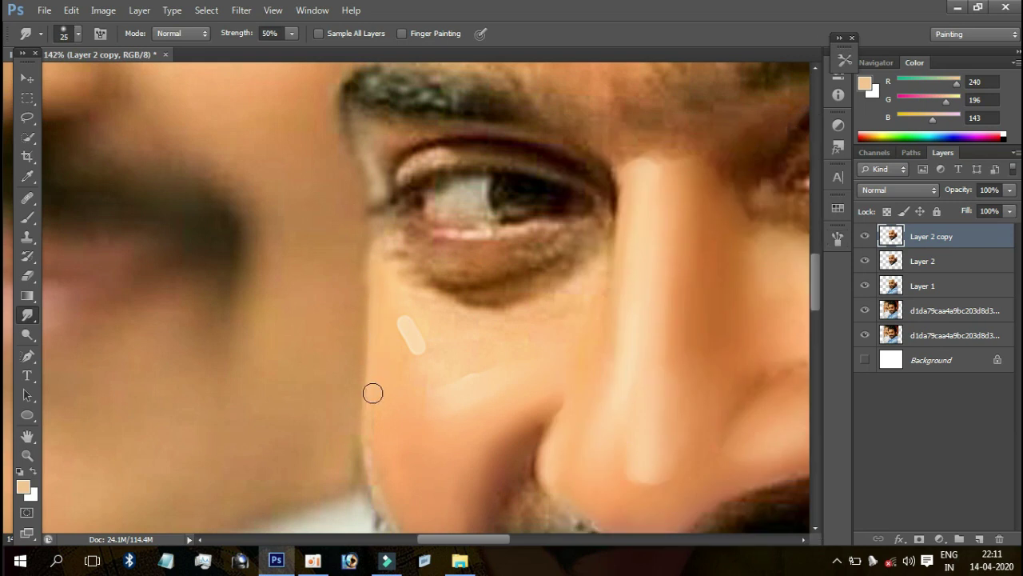
# Step: Set smudge strength to 60% and size 90, then blend the light streak into the cheek
pyautogui.scroll(-5, 411, 296)
pyautogui.press(']')
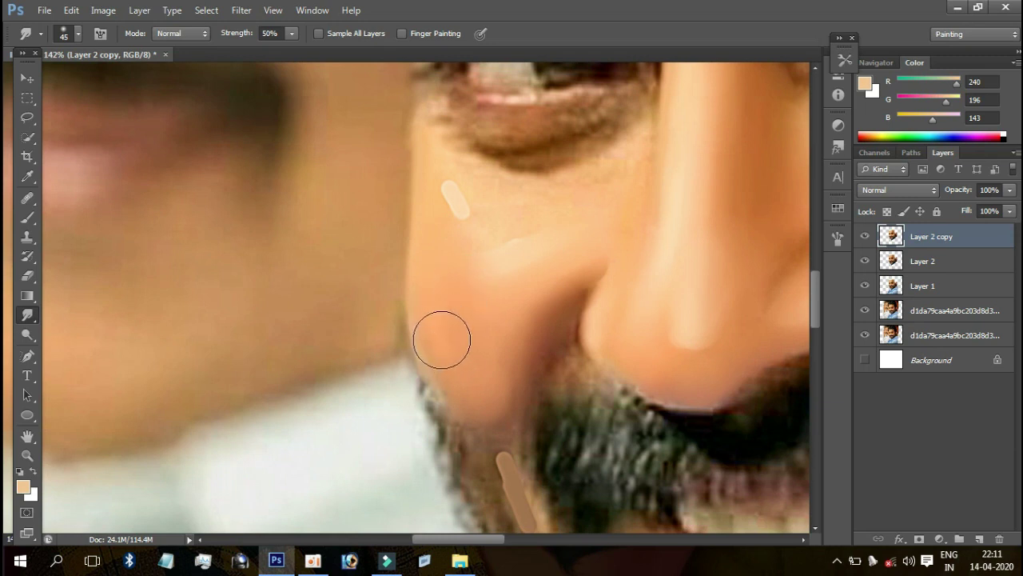
pyautogui.press(']')
pyautogui.press(']')
pyautogui.press(']')
pyautogui.press('6')
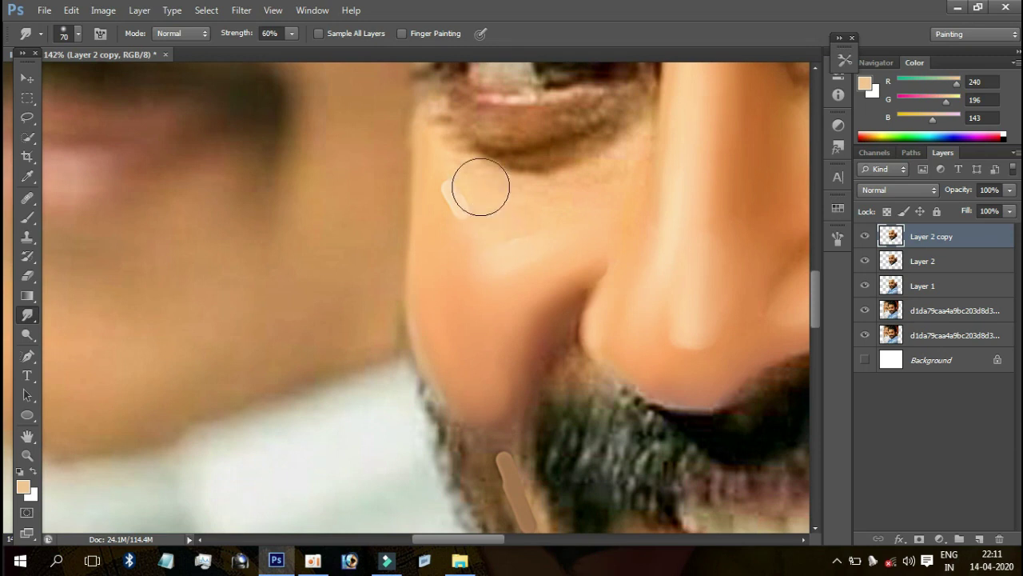
pyautogui.press(']')
pyautogui.press(']')
pyautogui.moveTo(455, 182)
pyautogui.mouseDown()
pyautogui.moveTo(457, 220)
pyautogui.moveTo(478, 206)
pyautogui.moveTo(509, 209)
pyautogui.mouseUp()
# Step: Resize the brush to around 45–60 and smudge the cheek under the eye further
pyautogui.press('[')
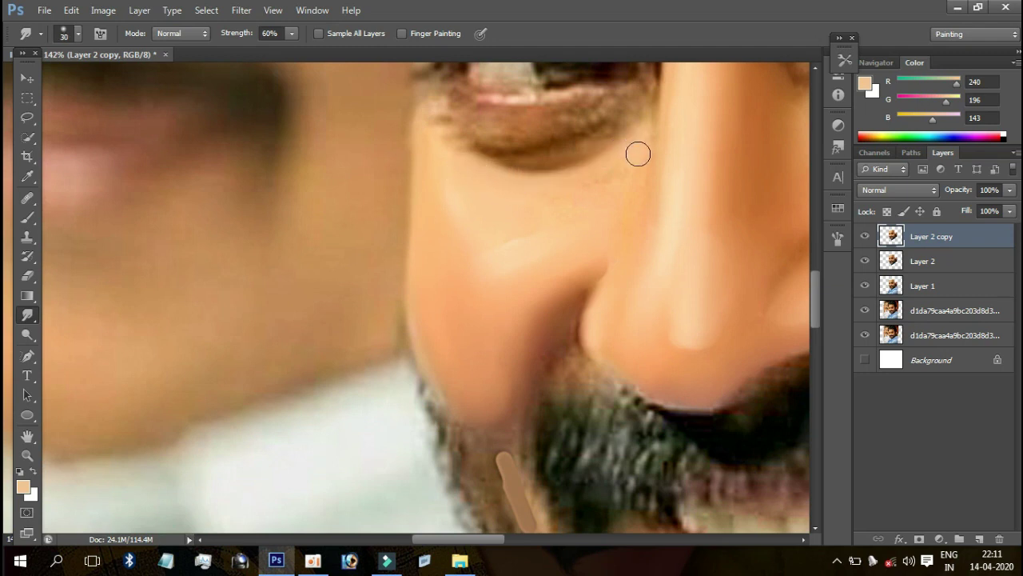
pyautogui.press(']')
pyautogui.press(']')
pyautogui.press(']')
pyautogui.press('[')
pyautogui.press('[')
pyautogui.press(']')
pyautogui.moveTo(539, 201); pyautogui.dragTo(515, 243)
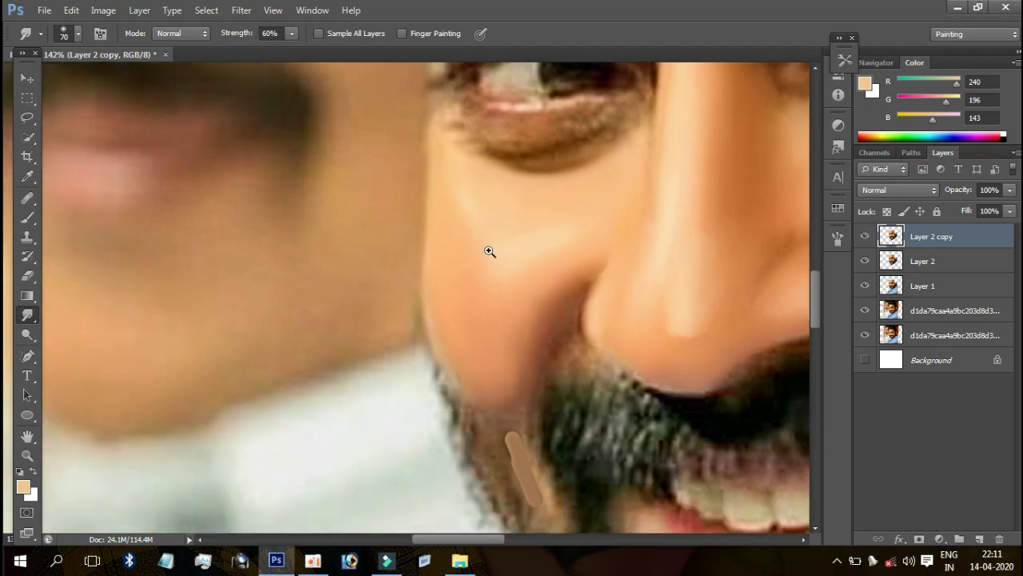
# Step: With a 40 px brush, smear the tan streak and skin tone into the beard edge
pyautogui.scroll(-3, 490, 251)
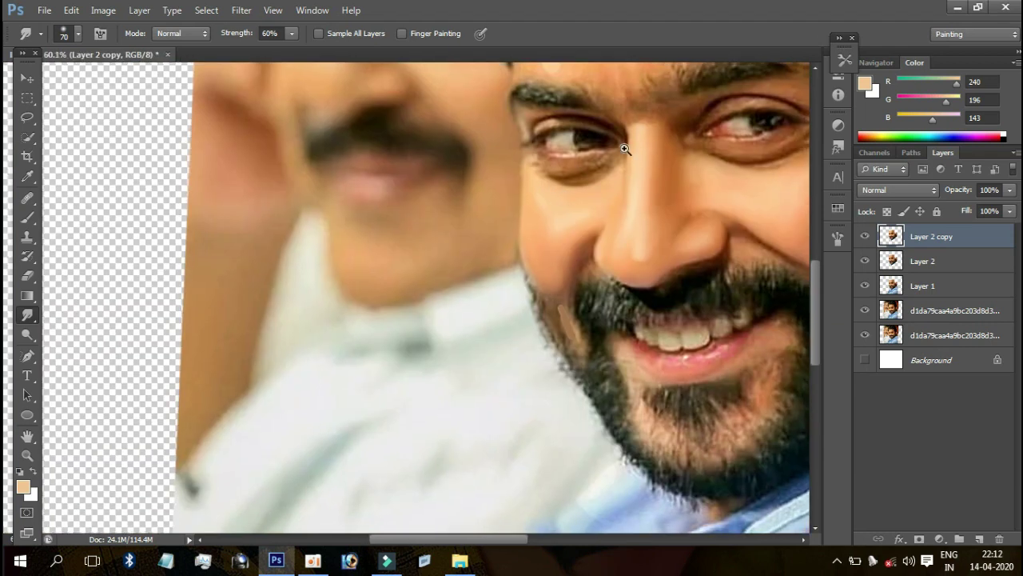
pyautogui.scroll(-2, 543, 173)
pyautogui.scroll(-2, 543, 173)
pyautogui.scroll(-3, 543, 173)
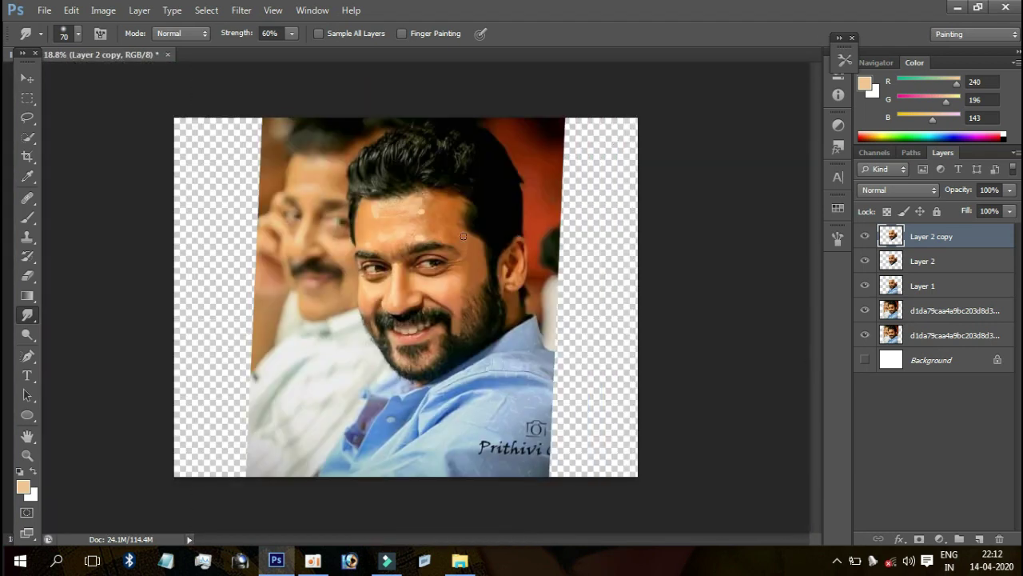
pyautogui.scroll(3, 363, 297)
pyautogui.scroll(3, 445, 304)
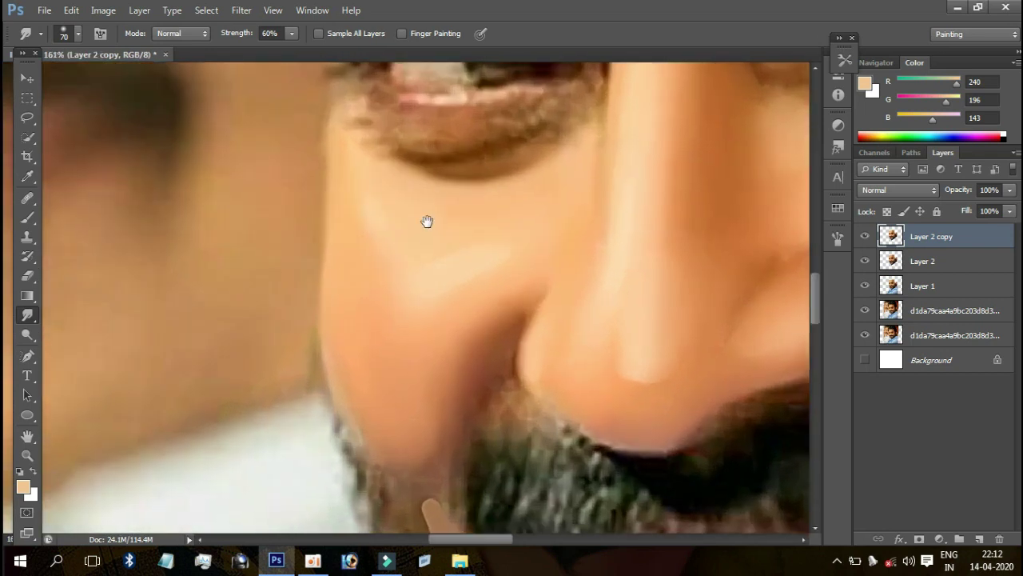
pyautogui.press('[')
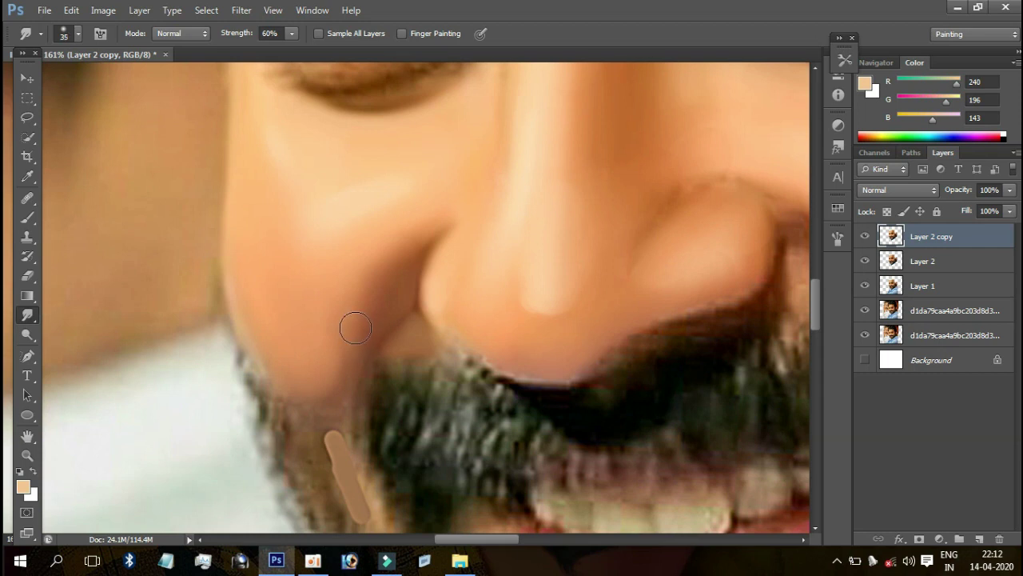
pyautogui.press(']')
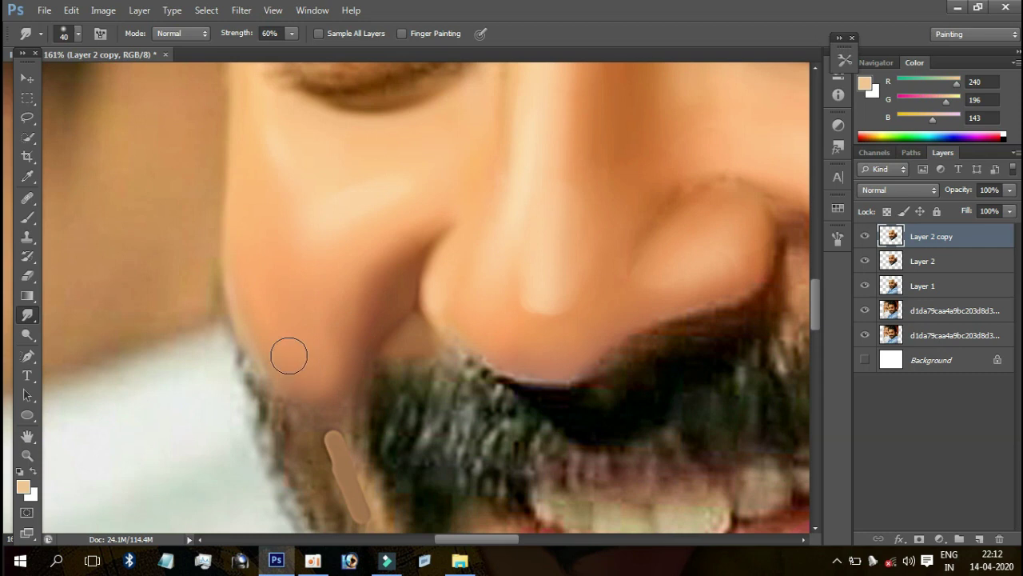
pyautogui.moveTo(310, 340); pyautogui.dragTo(436, 220)
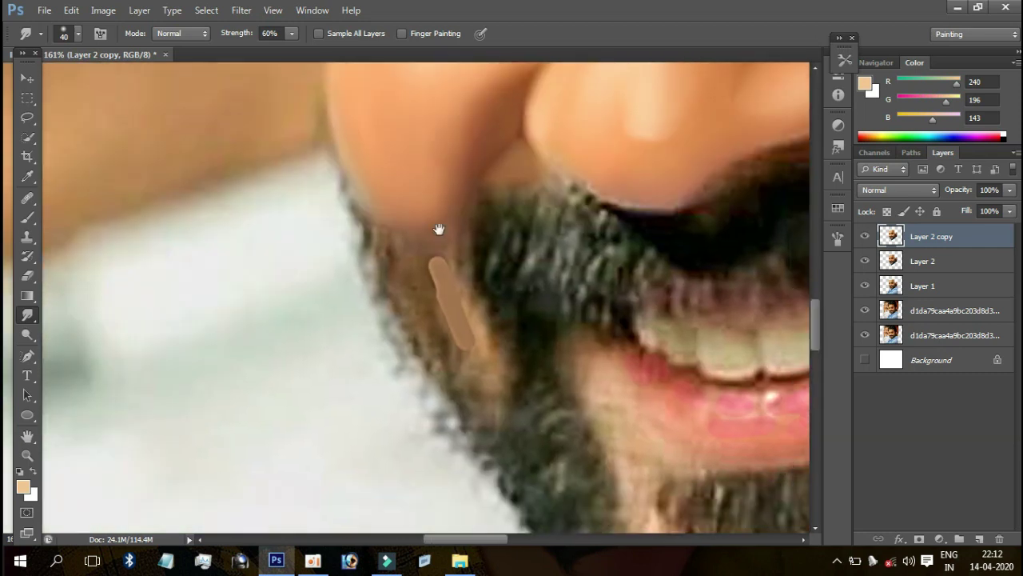
pyautogui.moveTo(434, 259)
pyautogui.mouseDown()
pyautogui.moveTo(414, 209)
pyautogui.moveTo(411, 221)
pyautogui.moveTo(448, 276)
pyautogui.moveTo(442, 257)
pyautogui.moveTo(425, 256)
pyautogui.moveTo(468, 327)
pyautogui.moveTo(459, 336)
pyautogui.mouseUp()
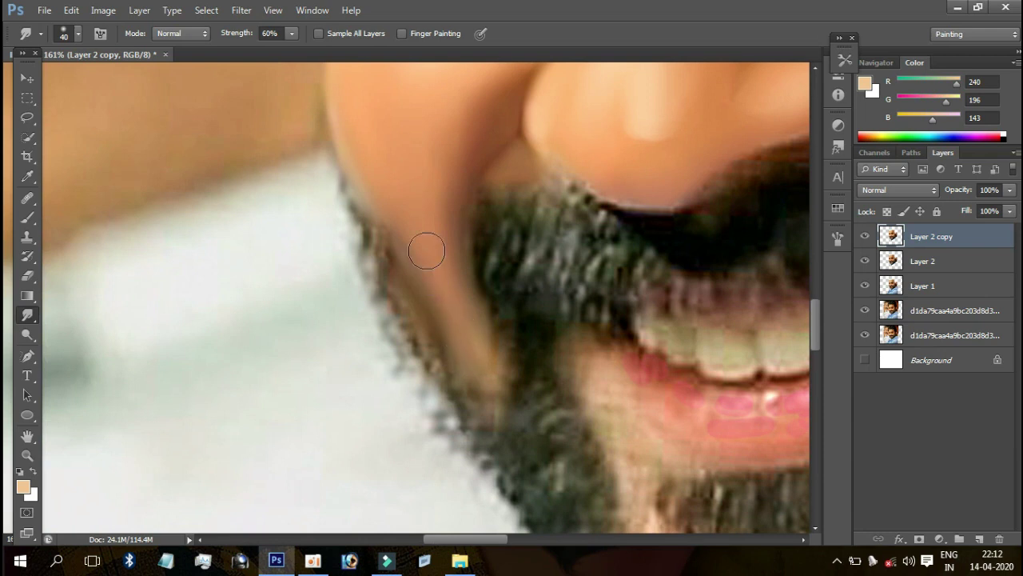
pyautogui.moveTo(404, 216)
pyautogui.mouseDown()
pyautogui.moveTo(458, 324)
pyautogui.moveTo(392, 245)
pyautogui.moveTo(393, 263)
pyautogui.moveTo(361, 235)
pyautogui.mouseUp()
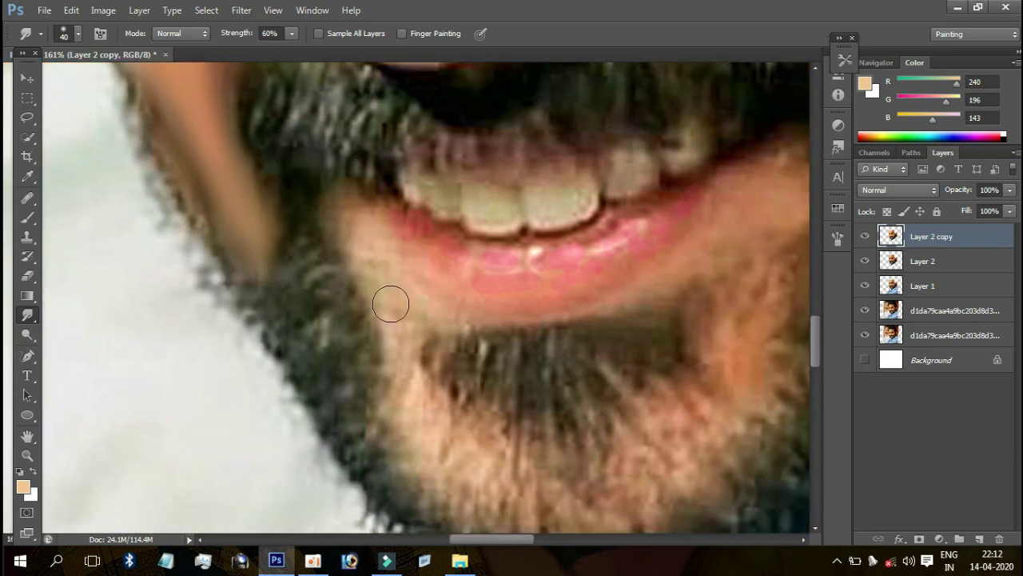
pyautogui.moveTo(408, 409)
pyautogui.mouseDown()
pyautogui.moveTo(406, 400)
pyautogui.moveTo(446, 433)
pyautogui.moveTo(448, 424)
pyautogui.moveTo(440, 448)
pyautogui.moveTo(406, 434)
pyautogui.moveTo(393, 338)
pyautogui.moveTo(402, 322)
pyautogui.mouseUp()
# Step: Select the Smudge Tool Sample Brush #1 1 preset and set strength to 50%
pyautogui.click(845, 60)
pyautogui.click(767, 119)
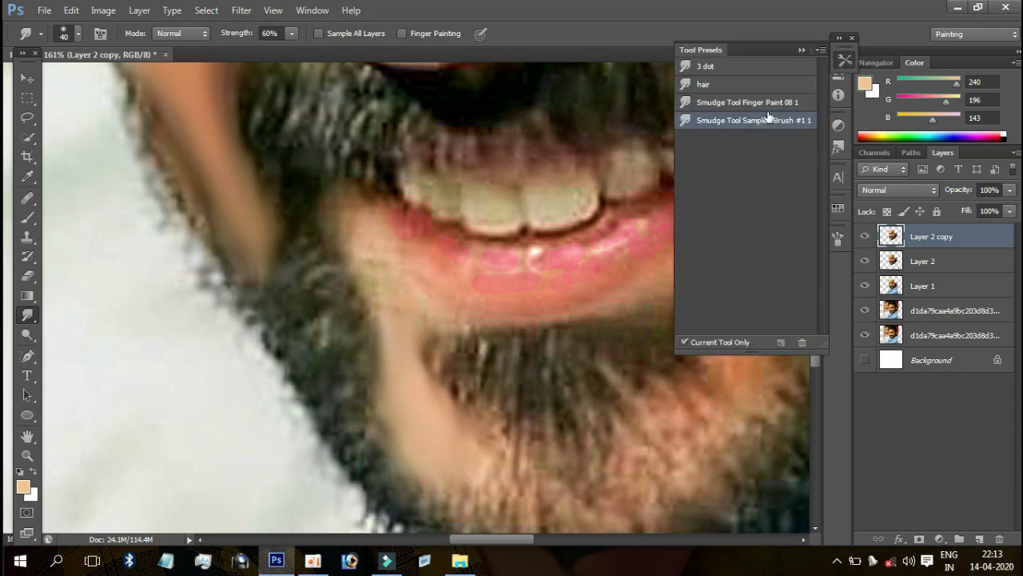
pyautogui.click(808, 51)
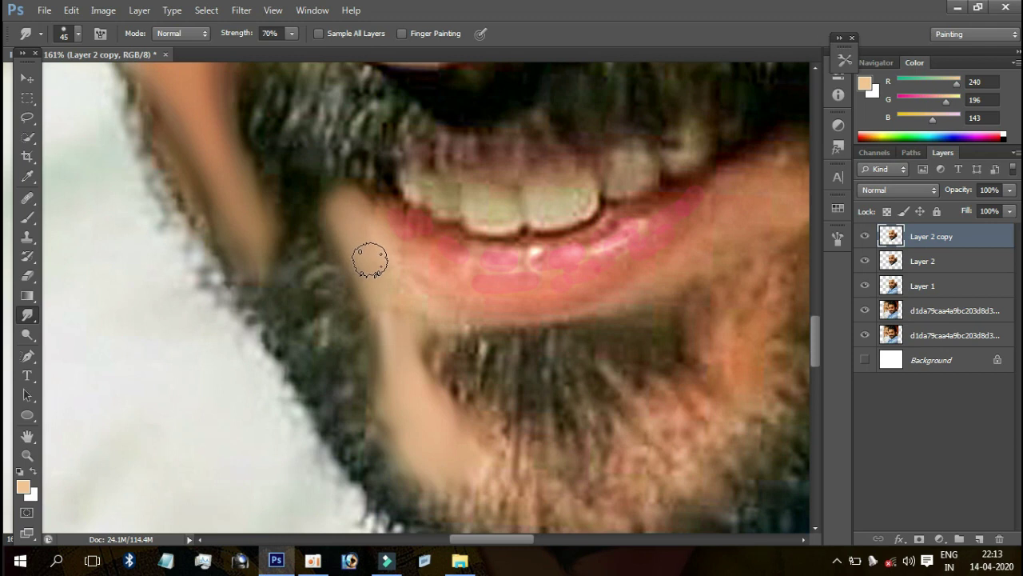
pyautogui.press('5')
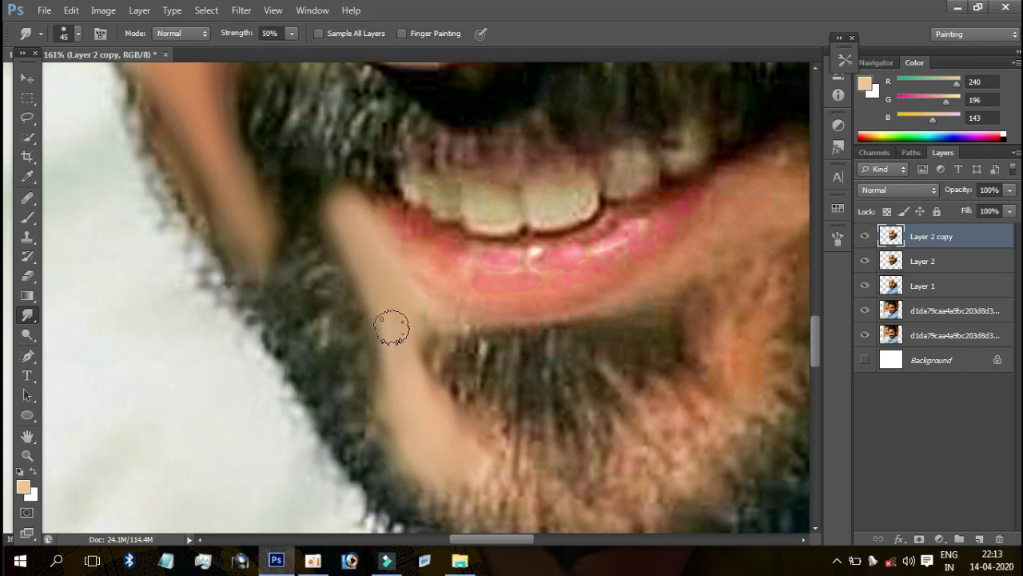
# Step: Zoom in on the mouth and beard and smear the beard downward below the lip
pyautogui.scroll(5, 392, 328)
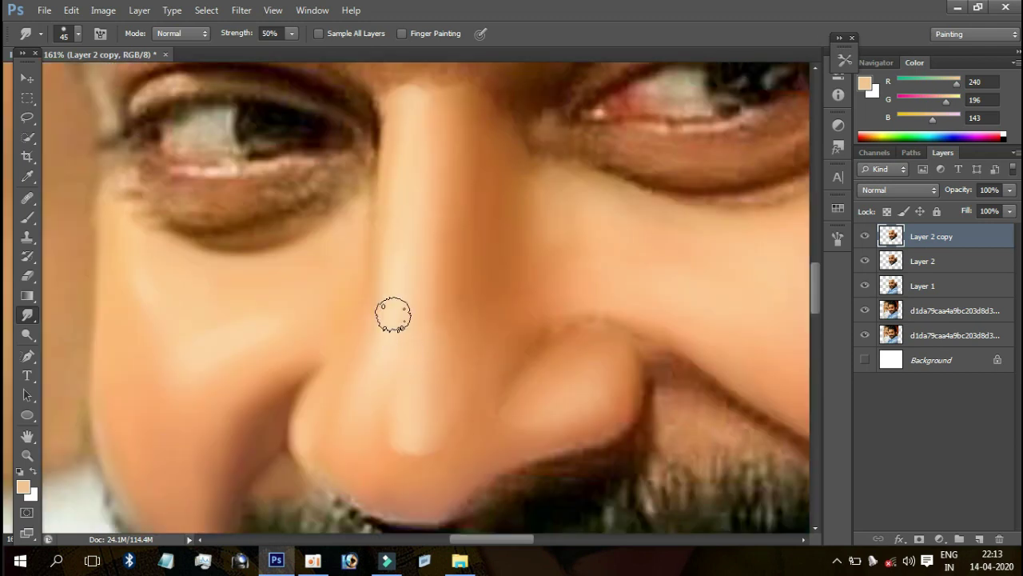
pyautogui.moveTo(395, 288)
pyautogui.mouseDown()
pyautogui.moveTo(483, 171)
pyautogui.moveTo(476, 196)
pyautogui.moveTo(428, 220)
pyautogui.mouseUp()
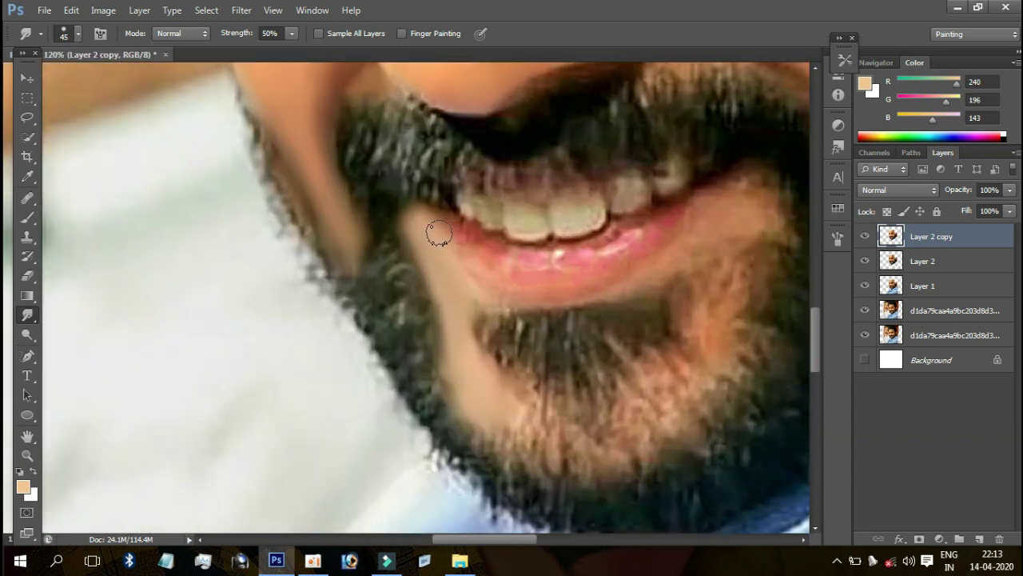
pyautogui.moveTo(469, 263); pyautogui.dragTo(433, 252)
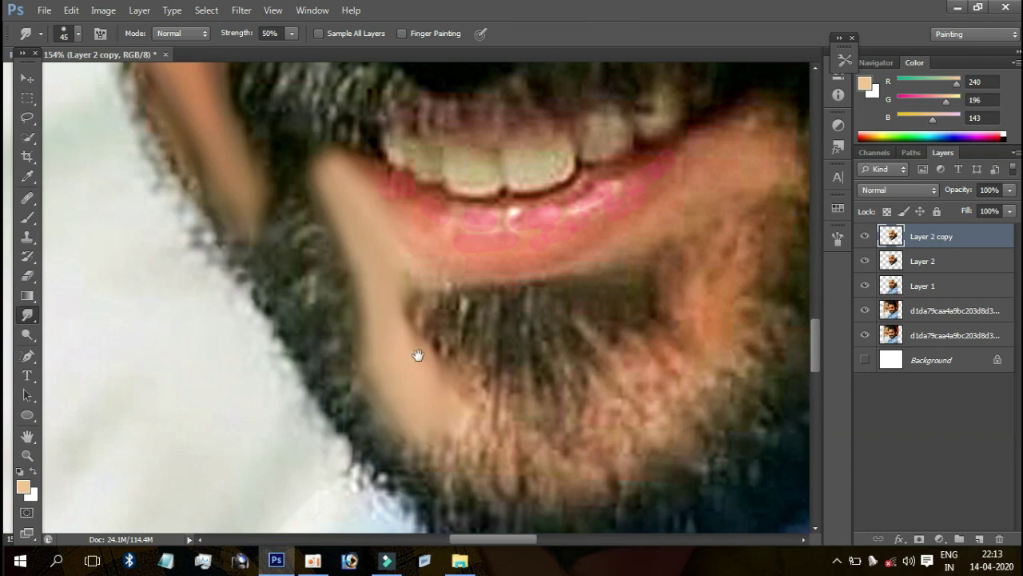
pyautogui.moveTo(418, 355); pyautogui.dragTo(345, 256)
pyautogui.moveTo(412, 281); pyautogui.dragTo(412, 323)
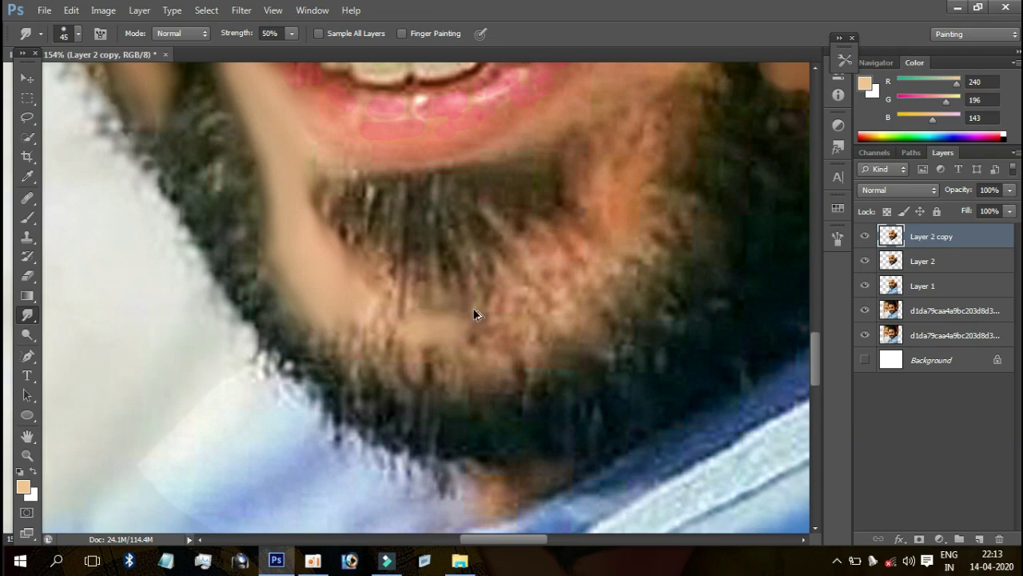
# Step: Reset colours to white and black, then smear the light beard patch sideways at sizes 70–90
pyautogui.press('x')
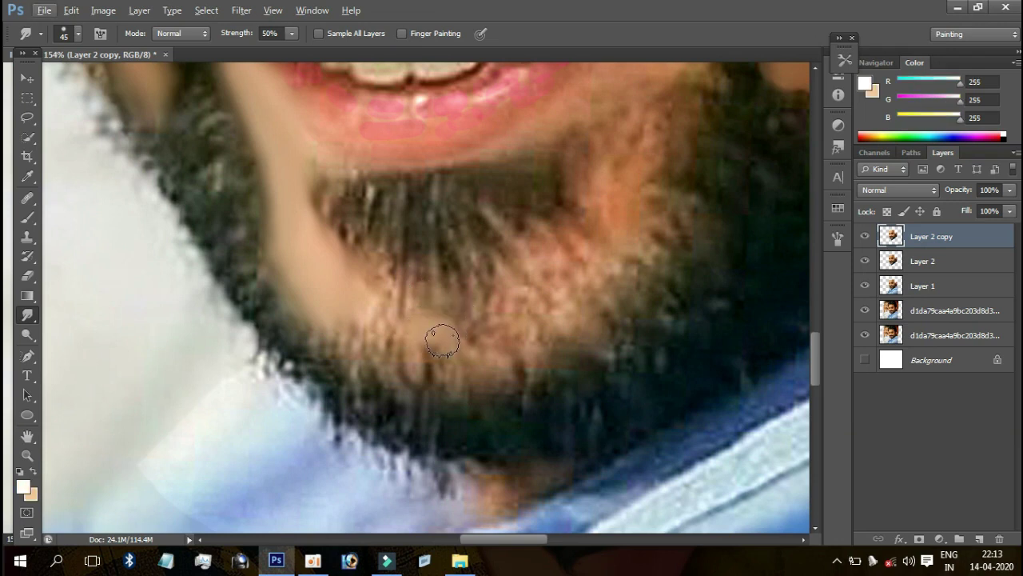
pyautogui.press('d')
pyautogui.press('x')
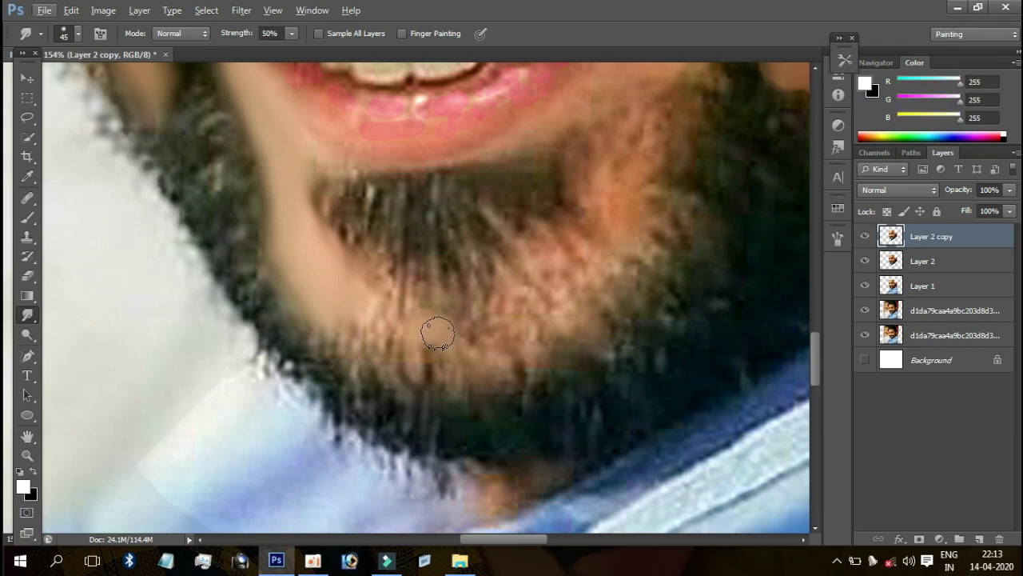
pyautogui.moveTo(447, 332); pyautogui.dragTo(467, 334)
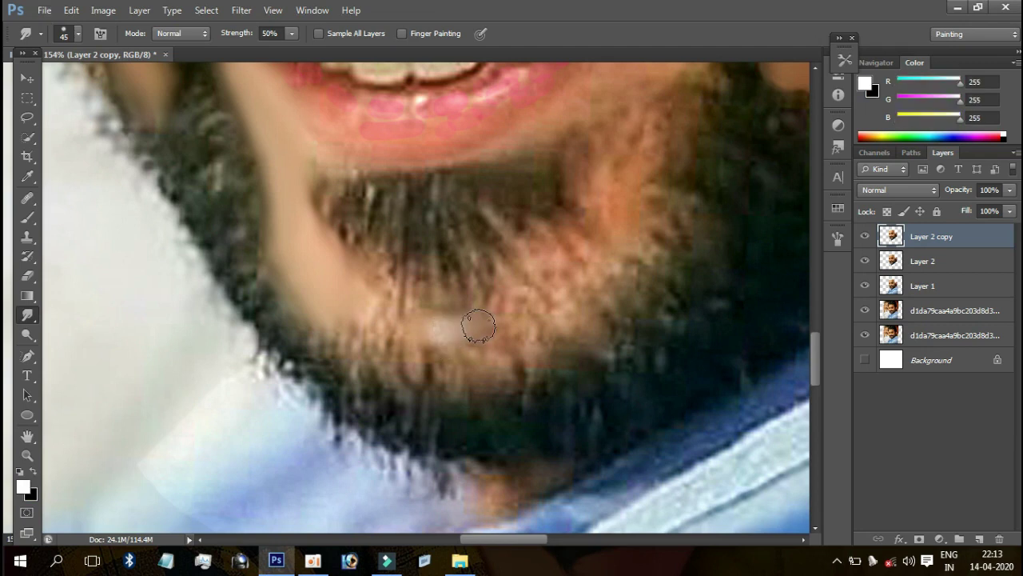
pyautogui.press(']')
pyautogui.press(']')
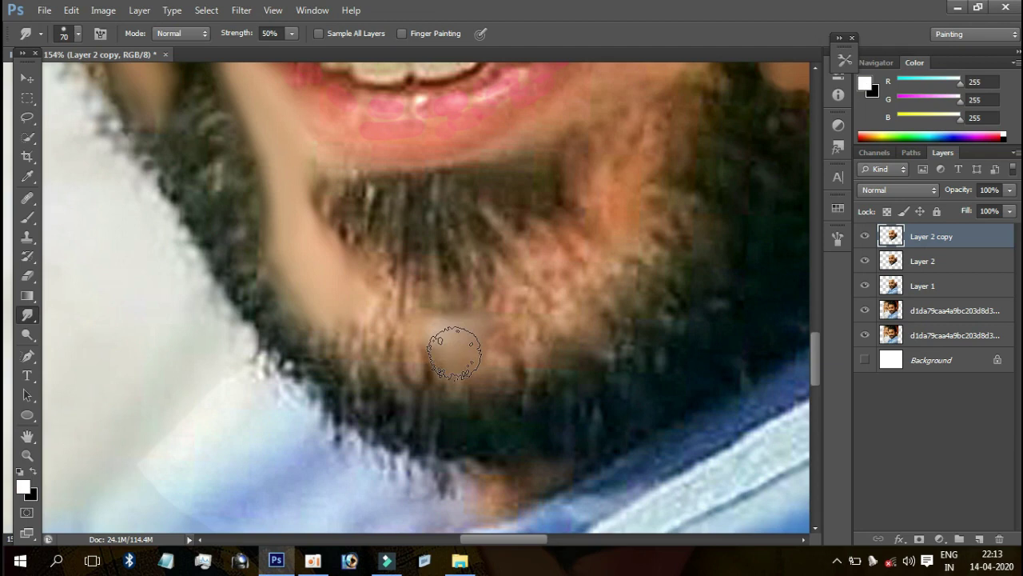
pyautogui.moveTo(442, 346)
pyautogui.mouseDown()
pyautogui.moveTo(474, 342)
pyautogui.moveTo(369, 325)
pyautogui.moveTo(323, 281)
pyautogui.moveTo(354, 297)
pyautogui.mouseUp()
pyautogui.press(']')
pyautogui.press(']')
pyautogui.press('[')
pyautogui.press('[')
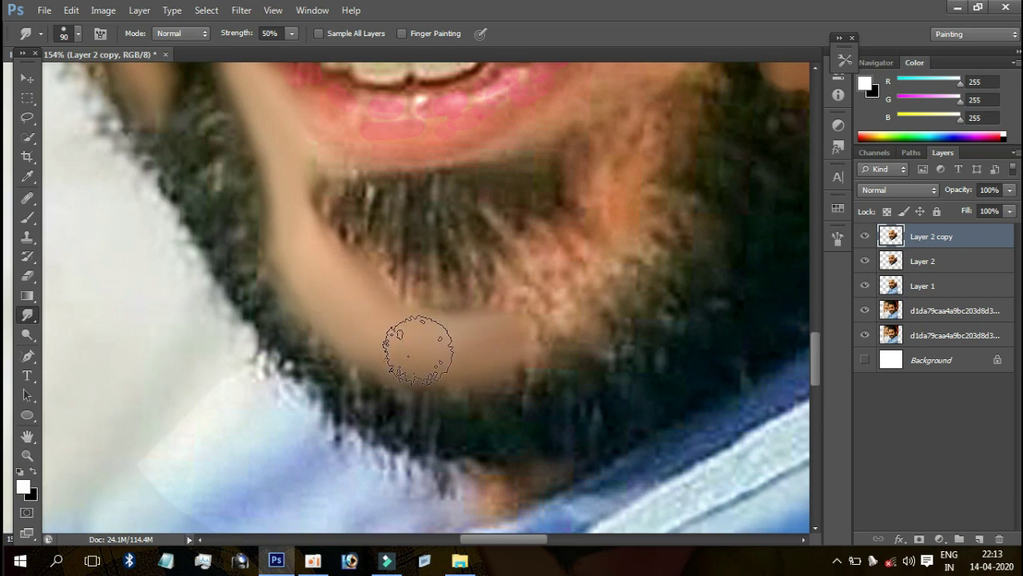
pyautogui.moveTo(427, 345)
pyautogui.mouseDown()
pyautogui.moveTo(555, 304)
pyautogui.moveTo(445, 343)
pyautogui.moveTo(485, 321)
pyautogui.mouseUp()
pyautogui.press(']')
pyautogui.press('[')
pyautogui.press('[')
# Step: Smear cheek skin tone down into the beard at sizes 60–80
pyautogui.moveTo(637, 124)
pyautogui.mouseDown()
pyautogui.moveTo(632, 110)
pyautogui.moveTo(631, 209)
pyautogui.mouseUp()
pyautogui.press(']')
pyautogui.moveTo(605, 160)
pyautogui.mouseDown()
pyautogui.moveTo(612, 201)
pyautogui.moveTo(584, 263)
pyautogui.moveTo(597, 289)
pyautogui.moveTo(528, 302)
pyautogui.moveTo(566, 259)
pyautogui.moveTo(498, 320)
pyautogui.moveTo(560, 297)
pyautogui.moveTo(535, 296)
pyautogui.moveTo(548, 270)
pyautogui.moveTo(491, 315)
pyautogui.moveTo(504, 331)
pyautogui.moveTo(437, 343)
pyautogui.moveTo(489, 334)
pyautogui.moveTo(395, 338)
pyautogui.moveTo(359, 312)
pyautogui.moveTo(389, 331)
pyautogui.moveTo(512, 315)
pyautogui.moveTo(485, 327)
pyautogui.moveTo(569, 277)
pyautogui.moveTo(549, 286)
pyautogui.mouseUp()
pyautogui.press(']')
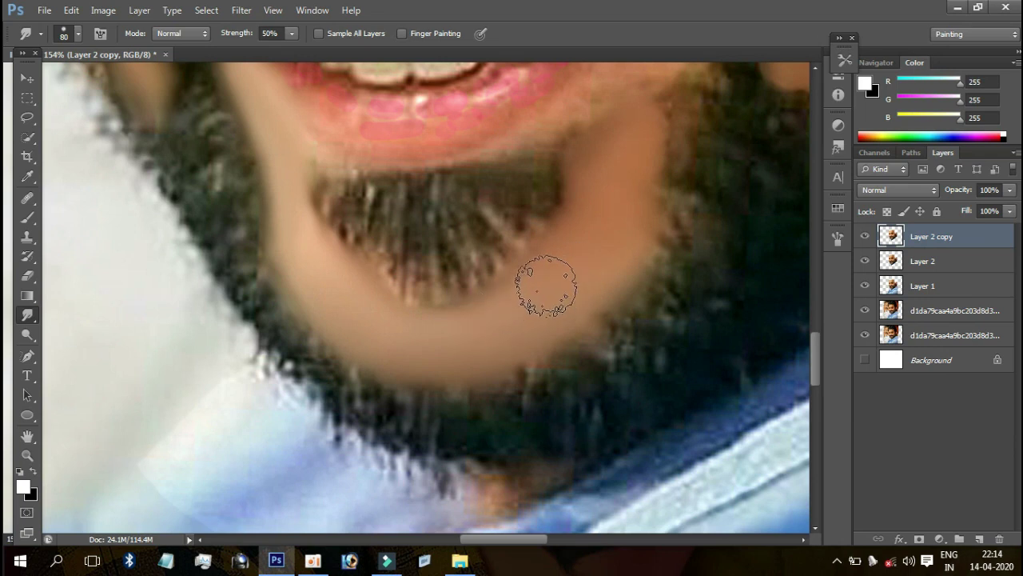
# Step: At size 50, blend skin into the beard left of the lip and right of the lip corner
pyautogui.moveTo(412, 263)
pyautogui.mouseDown()
pyautogui.moveTo(468, 315)
pyautogui.moveTo(521, 409)
pyautogui.mouseUp()
pyautogui.press('[')
pyautogui.press('[')
pyautogui.press('[')
pyautogui.moveTo(423, 306)
pyautogui.mouseDown()
pyautogui.moveTo(446, 366)
pyautogui.moveTo(423, 327)
pyautogui.moveTo(441, 365)
pyautogui.moveTo(429, 364)
pyautogui.moveTo(384, 251)
pyautogui.moveTo(407, 347)
pyautogui.moveTo(386, 261)
pyautogui.mouseUp()
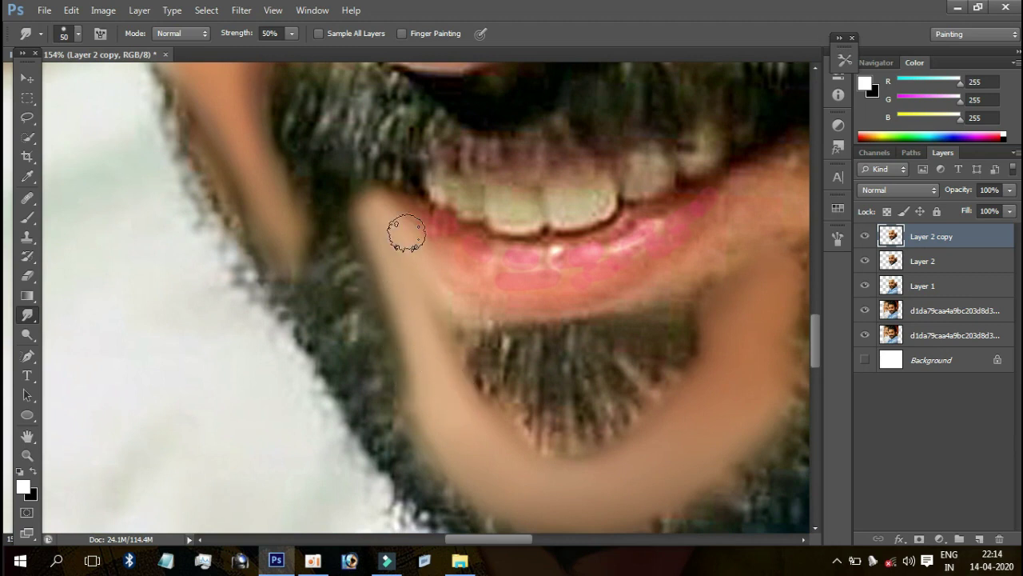
pyautogui.moveTo(525, 178)
pyautogui.mouseDown()
pyautogui.moveTo(466, 218)
pyautogui.moveTo(455, 270)
pyautogui.moveTo(496, 231)
pyautogui.moveTo(523, 254)
pyautogui.moveTo(491, 264)
pyautogui.mouseUp()
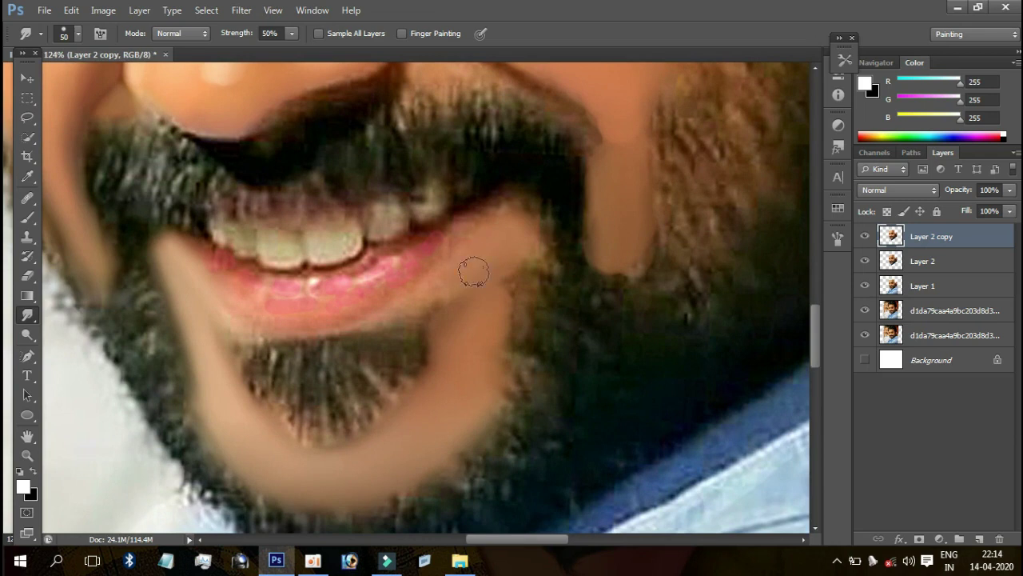
pyautogui.moveTo(491, 296)
pyautogui.mouseDown()
pyautogui.moveTo(516, 235)
pyautogui.moveTo(496, 312)
pyautogui.mouseUp()
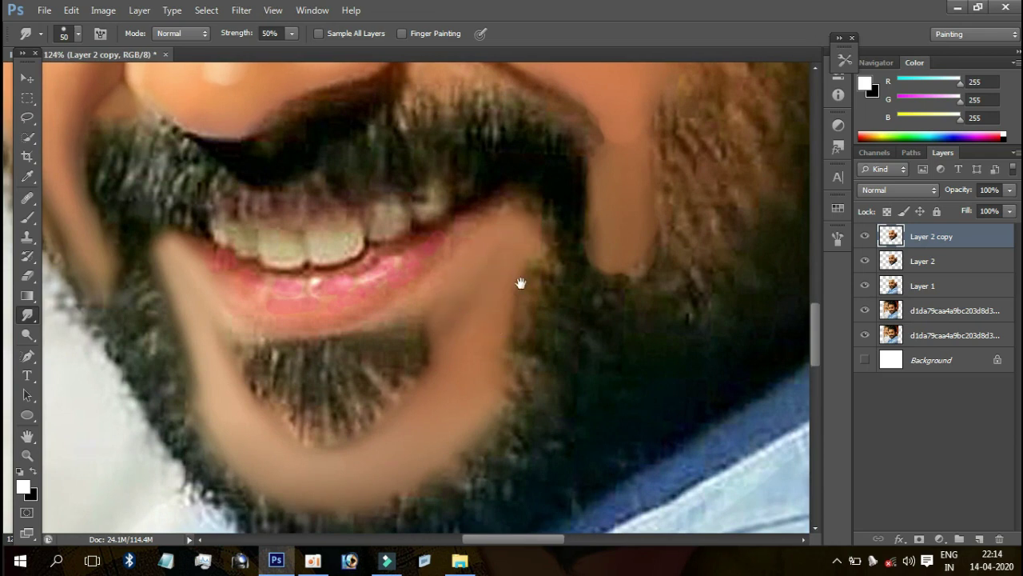
pyautogui.hscroll(-5, 522, 283)
# Step: Tilt the canvas view of the mouth slightly and choose a Smudge preset that samples all layers
pyautogui.press('r')
pyautogui.moveTo(583, 199); pyautogui.dragTo(537, 216)
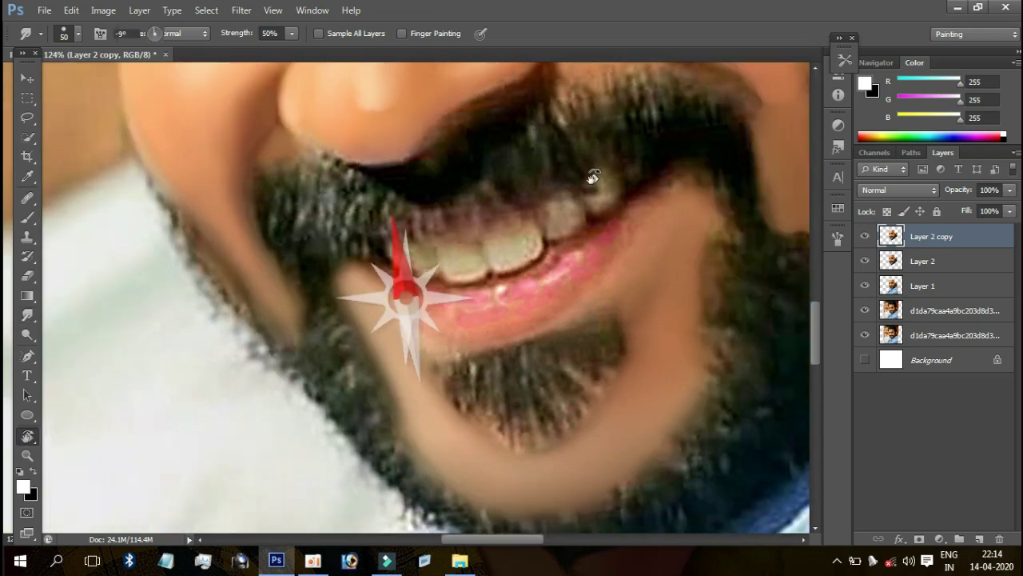
pyautogui.scroll(1, 528, 232)
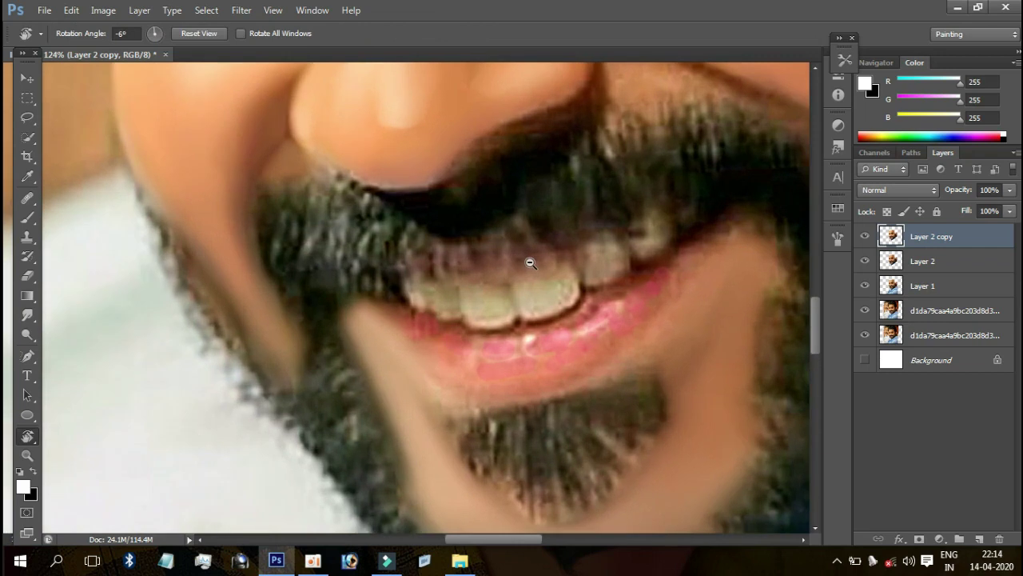
pyautogui.scroll(1, 528, 256)
pyautogui.press('r')
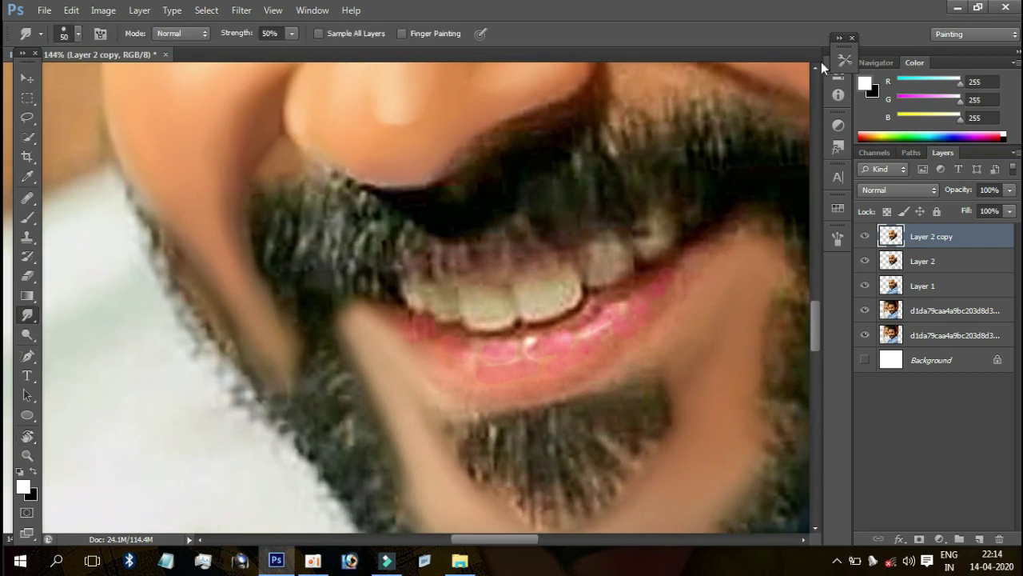
pyautogui.click(840, 67)
pyautogui.click(743, 101)
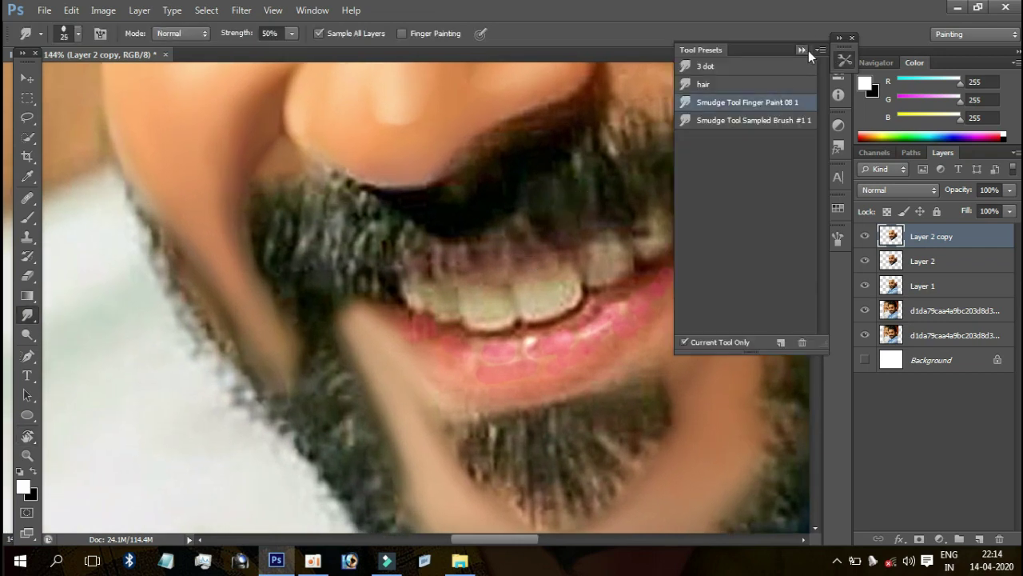
pyautogui.click(806, 50)
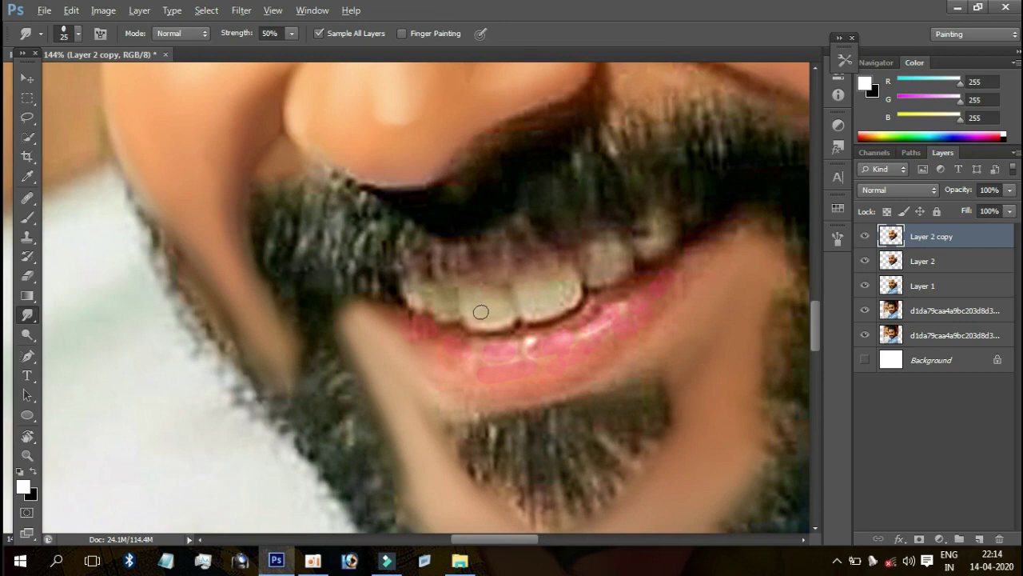
# Step: Smudge the front teeth and right side teeth smoother and brighter
pyautogui.moveTo(479, 296)
pyautogui.mouseDown()
pyautogui.moveTo(484, 304)
pyautogui.moveTo(473, 299)
pyautogui.mouseUp()
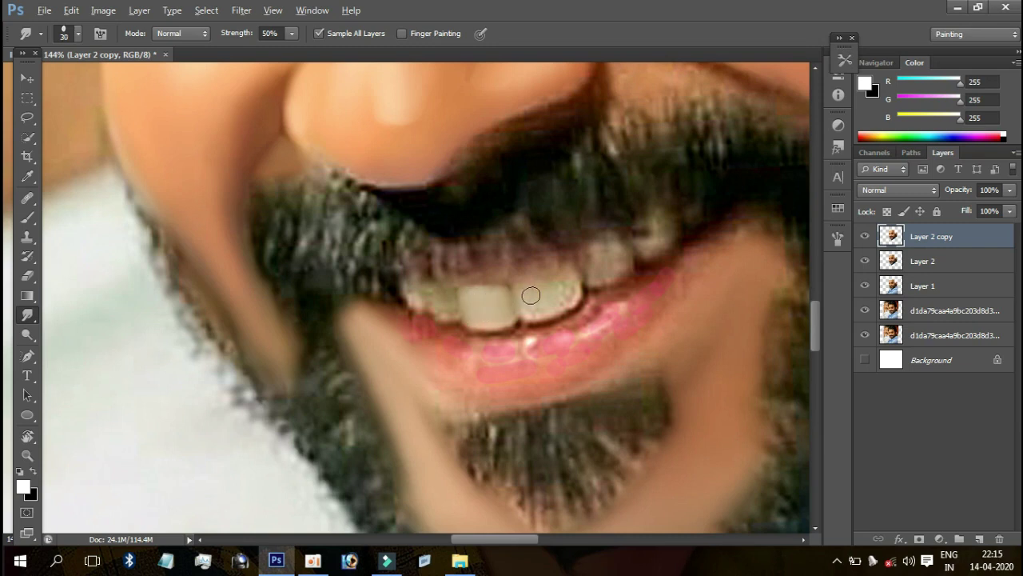
pyautogui.moveTo(552, 298); pyautogui.dragTo(569, 275)
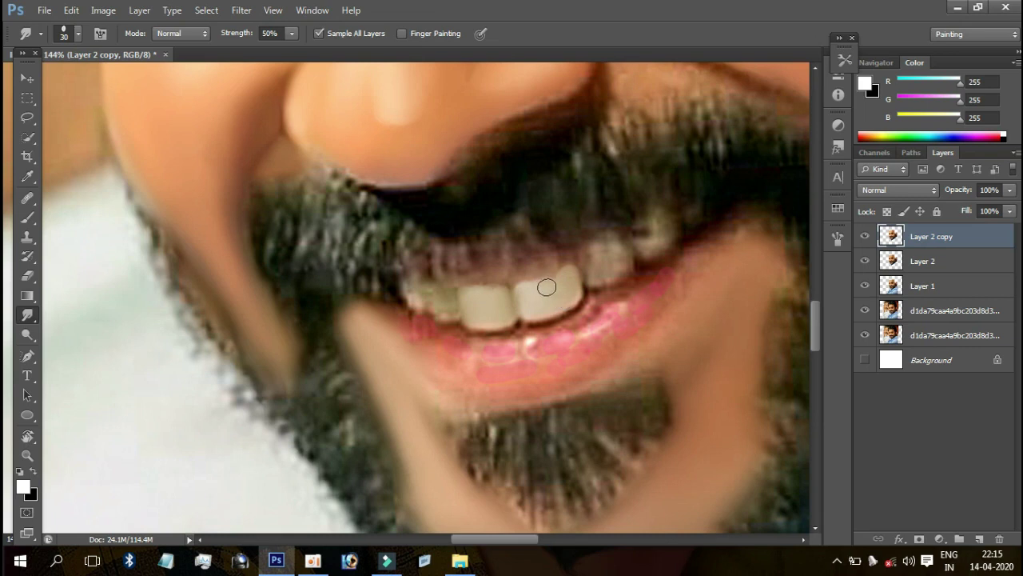
pyautogui.moveTo(609, 235)
pyautogui.mouseDown()
pyautogui.moveTo(593, 268)
pyautogui.moveTo(617, 257)
pyautogui.mouseUp()
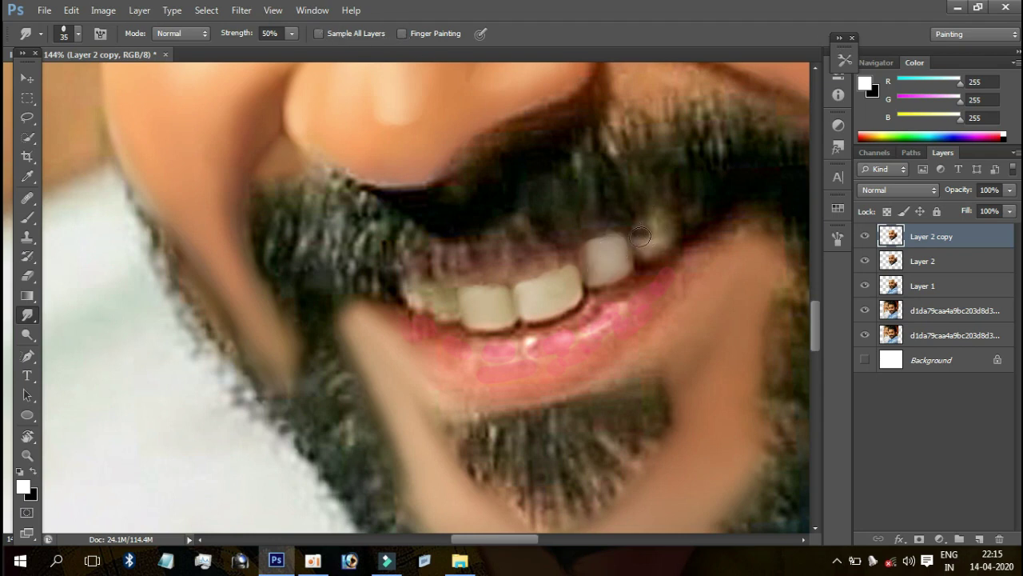
pyautogui.moveTo(654, 234)
pyautogui.mouseDown()
pyautogui.moveTo(667, 227)
pyautogui.moveTo(652, 238)
pyautogui.moveTo(665, 238)
pyautogui.moveTo(667, 214)
pyautogui.mouseUp()
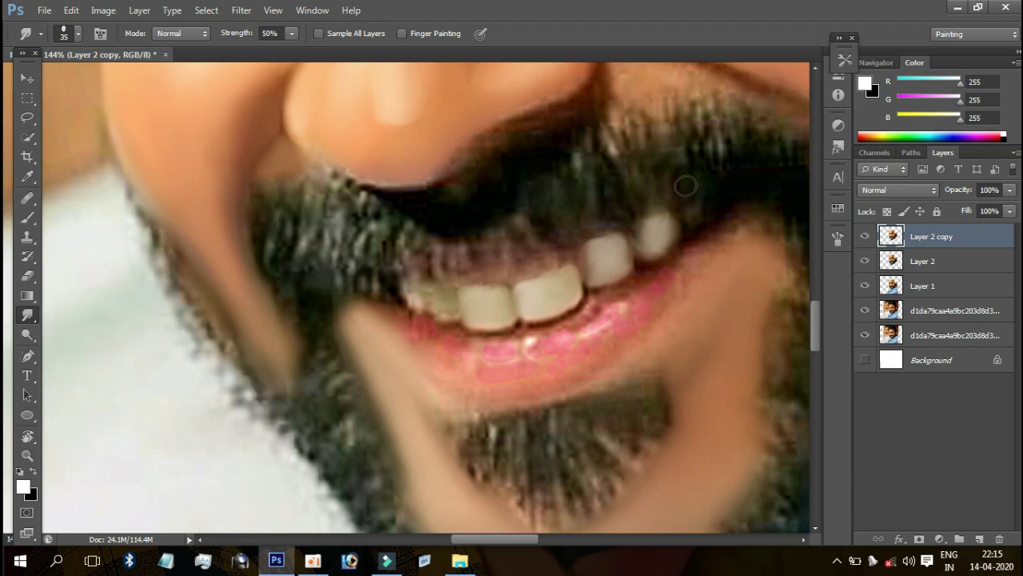
# Step: Reshape the leftmost tooth and its gap, and smooth the left tooth edge
pyautogui.scroll(-3, 672, 192)
pyautogui.scroll(-2, 661, 203)
pyautogui.scroll(2, 660, 203)
pyautogui.scroll(2, 672, 209)
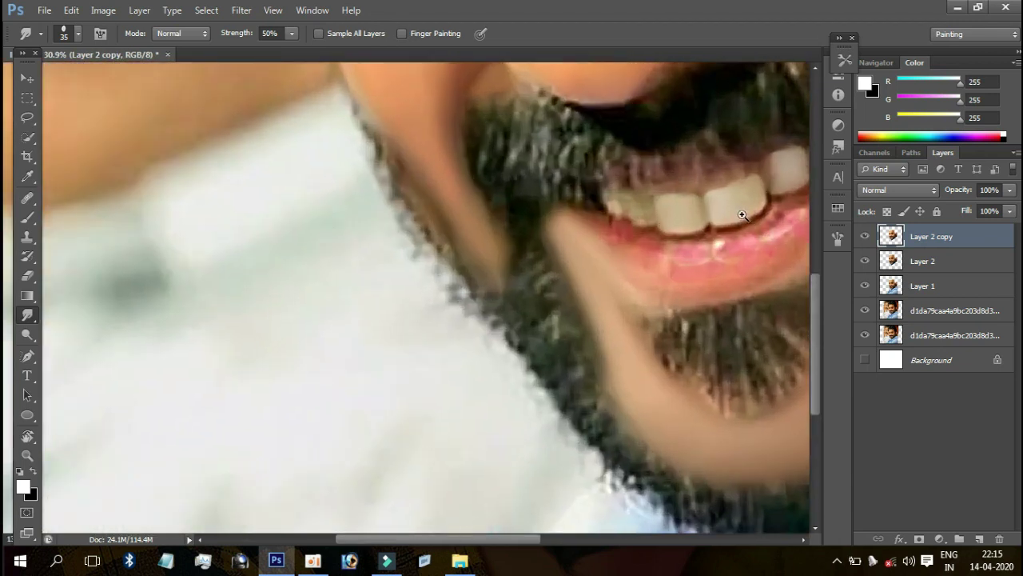
pyautogui.moveTo(668, 213); pyautogui.dragTo(693, 216)
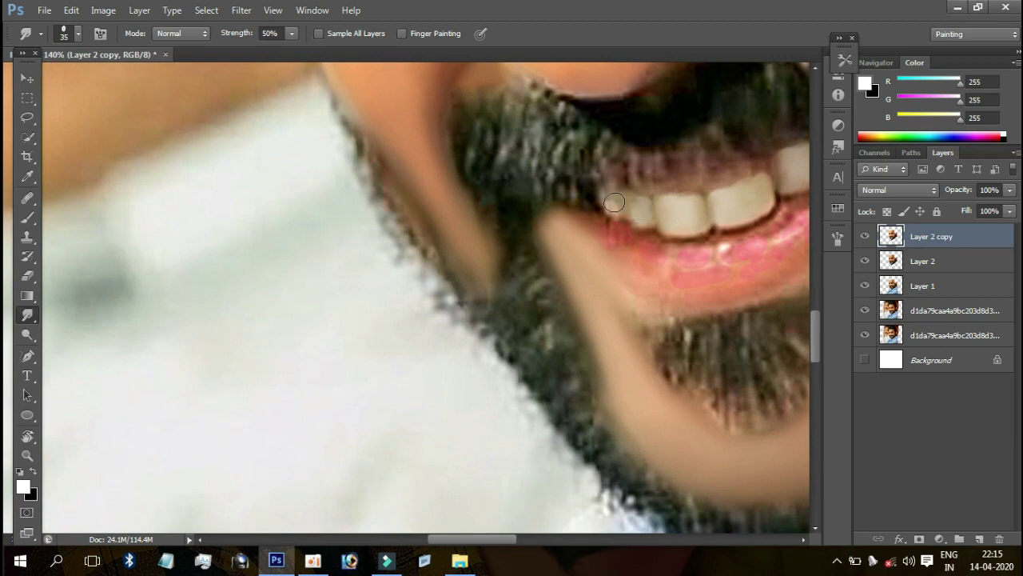
pyautogui.press('alt')
pyautogui.moveTo(617, 210); pyautogui.dragTo(619, 207)
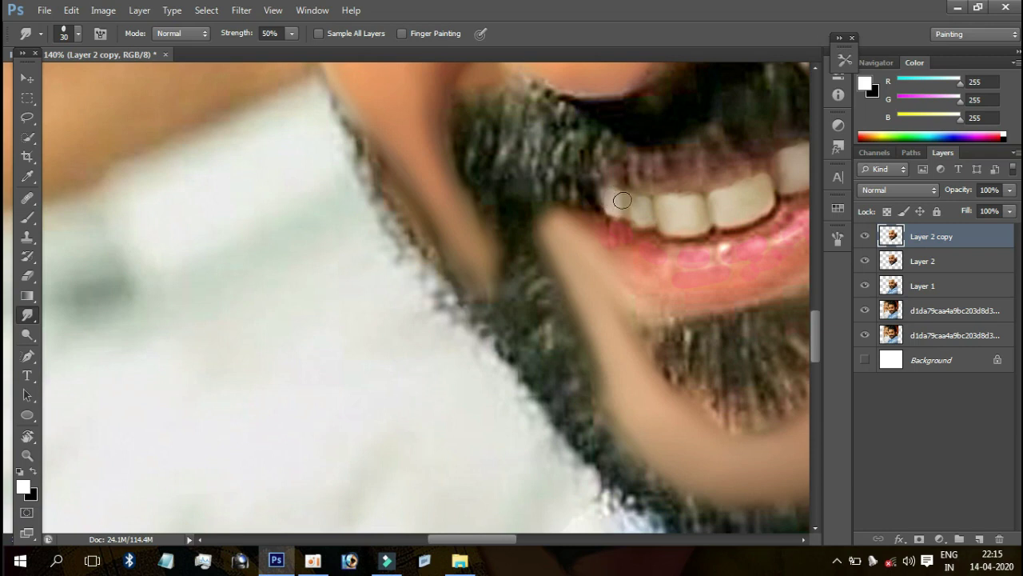
# Step: Smooth the lower tooth edge, brighten the front tooth and blend the gap between teeth
pyautogui.scroll(-5, 716, 146)
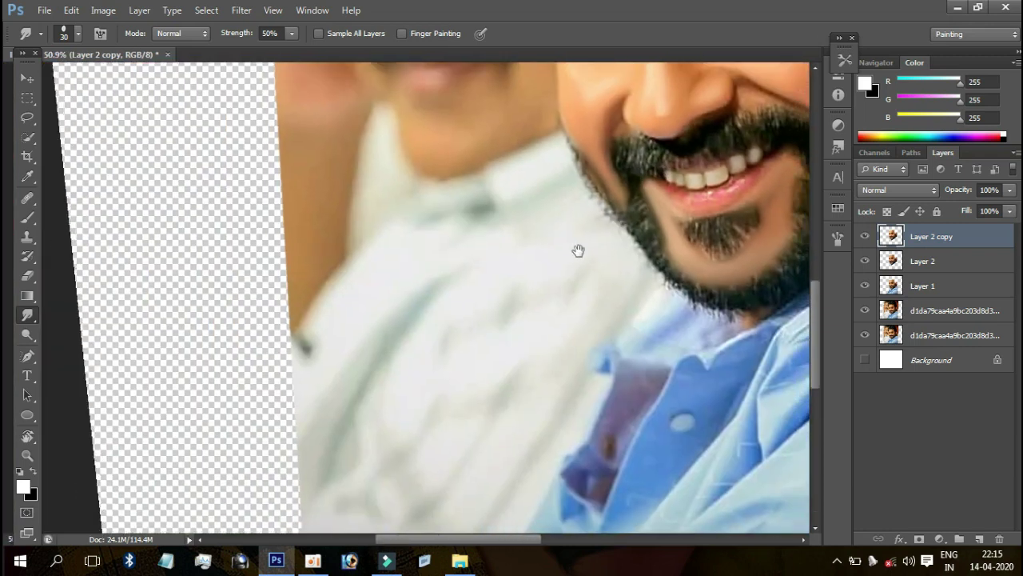
pyautogui.scroll(2, 578, 251)
pyautogui.scroll(3, 582, 263)
pyautogui.moveTo(515, 297)
pyautogui.mouseDown()
pyautogui.moveTo(500, 287)
pyautogui.moveTo(546, 304)
pyautogui.mouseUp()
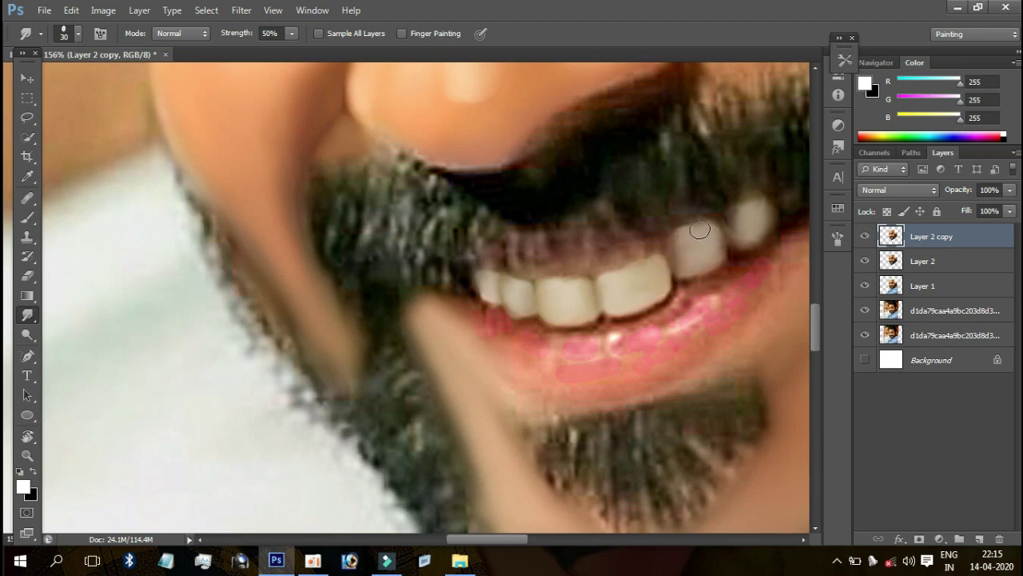
pyautogui.moveTo(560, 277)
pyautogui.mouseDown()
pyautogui.moveTo(549, 282)
pyautogui.moveTo(572, 275)
pyautogui.moveTo(583, 284)
pyautogui.moveTo(578, 269)
pyautogui.moveTo(523, 289)
pyautogui.mouseUp()
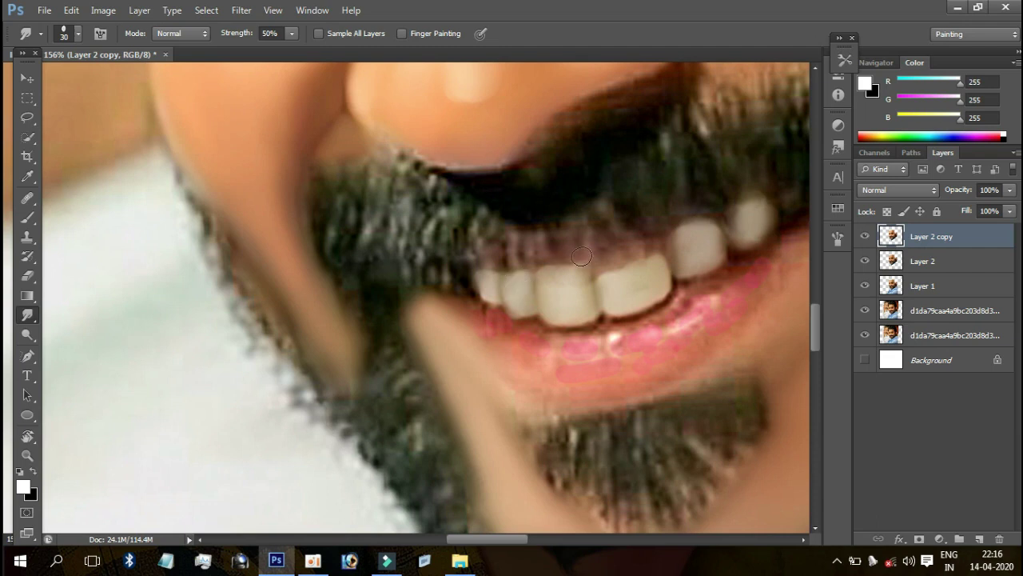
pyautogui.moveTo(603, 285)
pyautogui.mouseDown()
pyautogui.moveTo(623, 263)
pyautogui.moveTo(657, 267)
pyautogui.moveTo(654, 249)
pyautogui.moveTo(622, 251)
pyautogui.mouseUp()
# Step: Enlarge the smudge brush to 45 and smear the gum above the front teeth into one band
pyautogui.press(']')
pyautogui.press(']')
pyautogui.press(']')
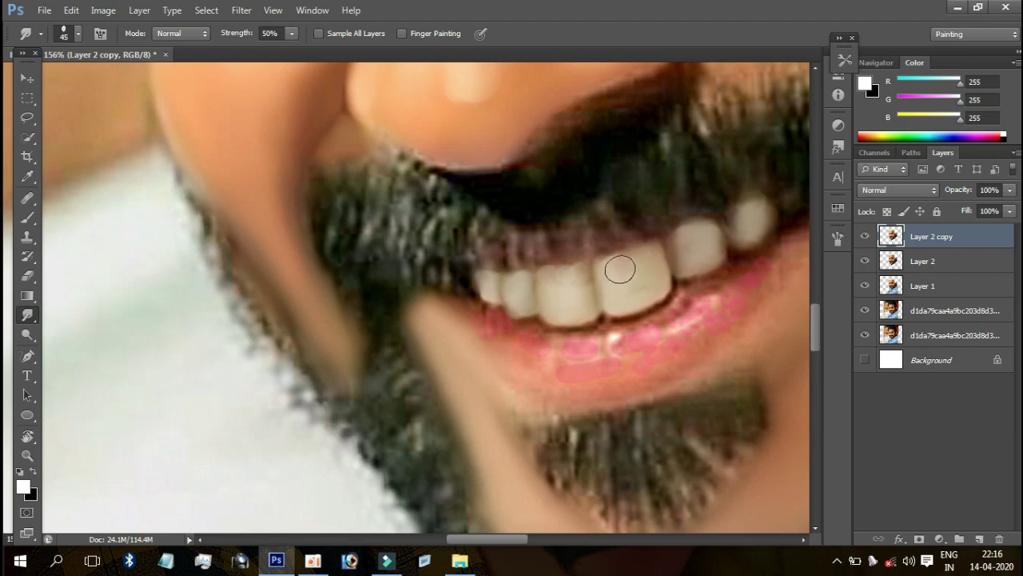
pyautogui.moveTo(571, 279)
pyautogui.mouseDown()
pyautogui.moveTo(555, 279)
pyautogui.moveTo(558, 269)
pyautogui.mouseUp()
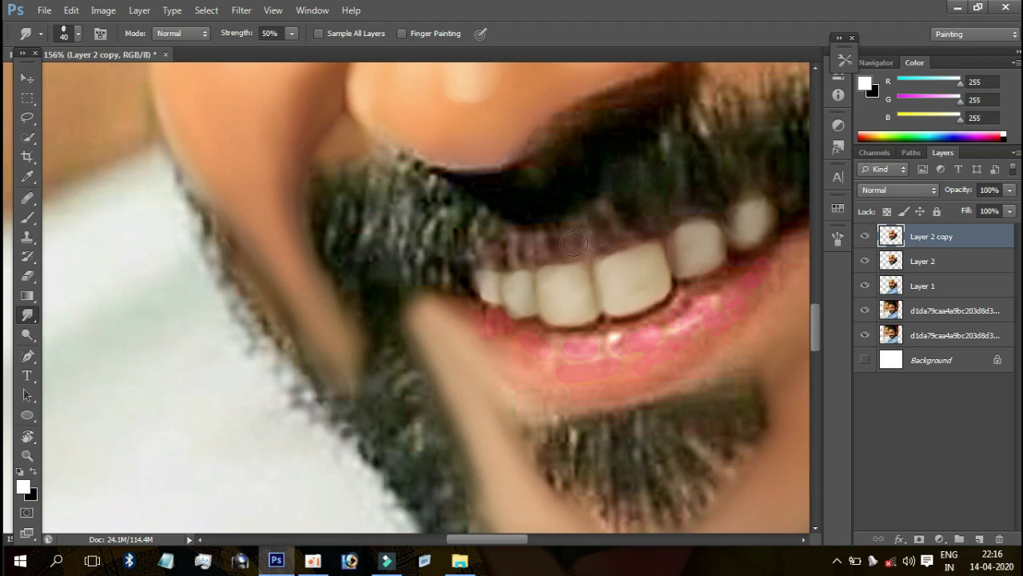
pyautogui.moveTo(555, 241); pyautogui.dragTo(503, 254)
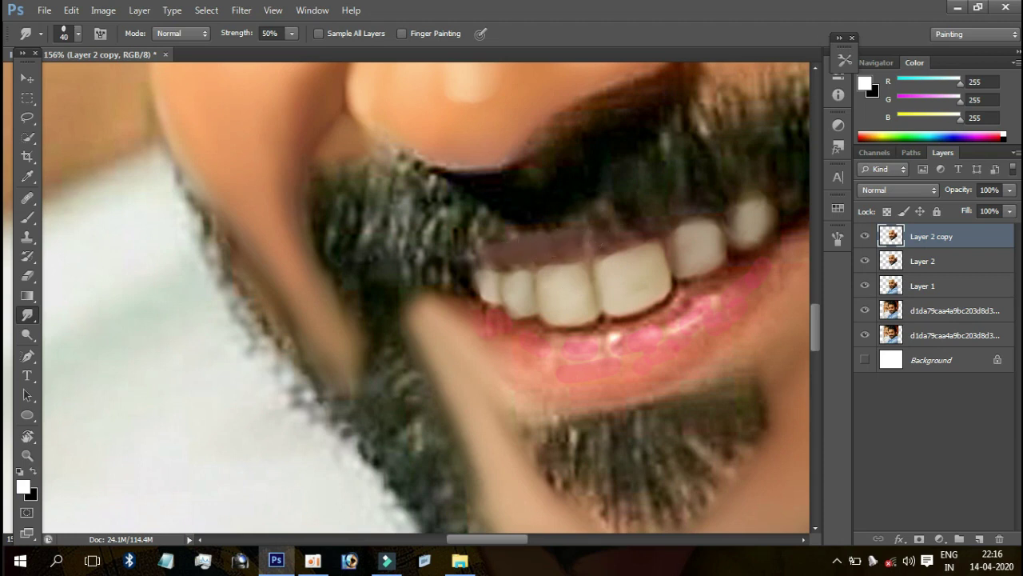
pyautogui.moveTo(579, 240)
pyautogui.mouseDown()
pyautogui.moveTo(716, 206)
pyautogui.moveTo(601, 241)
pyautogui.moveTo(657, 224)
pyautogui.mouseUp()
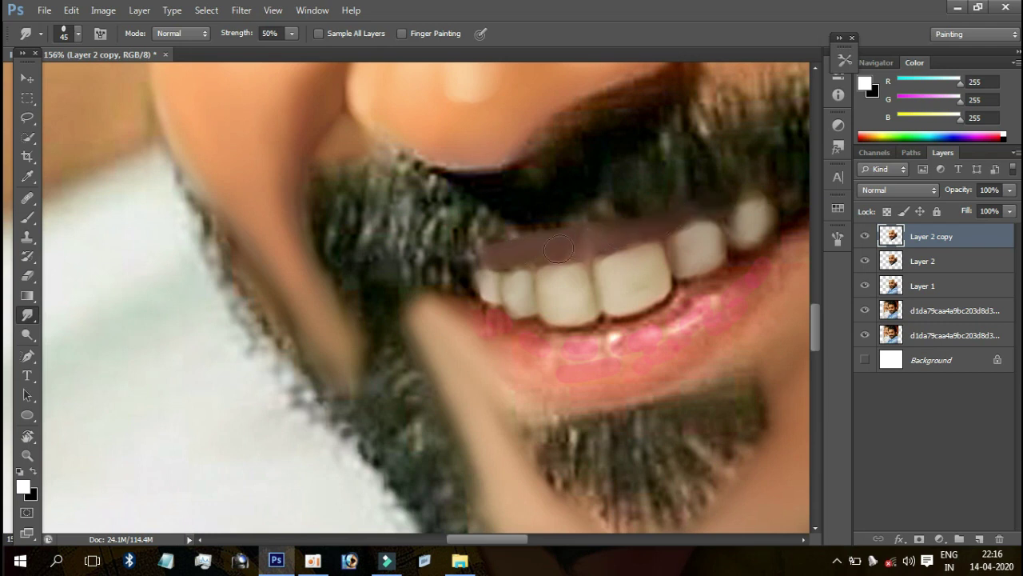
pyautogui.moveTo(632, 187)
pyautogui.mouseDown()
pyautogui.moveTo(547, 226)
pyautogui.moveTo(634, 188)
pyautogui.mouseUp()
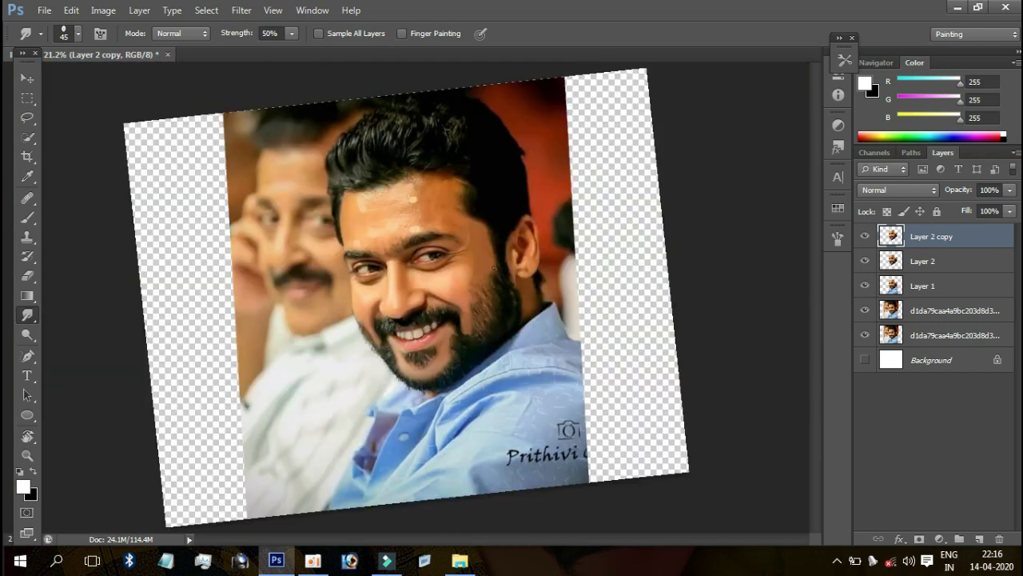
# Step: Zoom in and smooth the lower lip's right side and the dark line under the teeth
pyautogui.moveTo(428, 363)
pyautogui.mouseDown()
pyautogui.moveTo(499, 294)
pyautogui.moveTo(491, 274)
pyautogui.moveTo(441, 293)
pyautogui.moveTo(440, 283)
pyautogui.moveTo(464, 289)
pyautogui.mouseUp()
pyautogui.press(']')
pyautogui.press(']')
pyautogui.press(']')
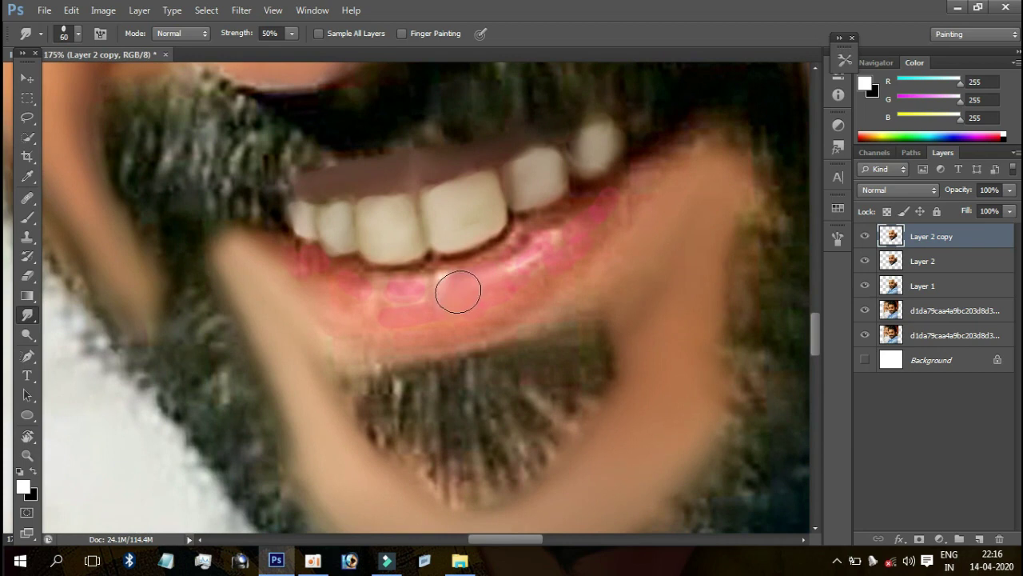
pyautogui.press('[')
pyautogui.moveTo(546, 256)
pyautogui.mouseDown()
pyautogui.moveTo(567, 229)
pyautogui.moveTo(620, 207)
pyautogui.moveTo(692, 147)
pyautogui.moveTo(583, 267)
pyautogui.moveTo(674, 165)
pyautogui.mouseUp()
pyautogui.press('[')
pyautogui.moveTo(581, 214); pyautogui.dragTo(489, 271)
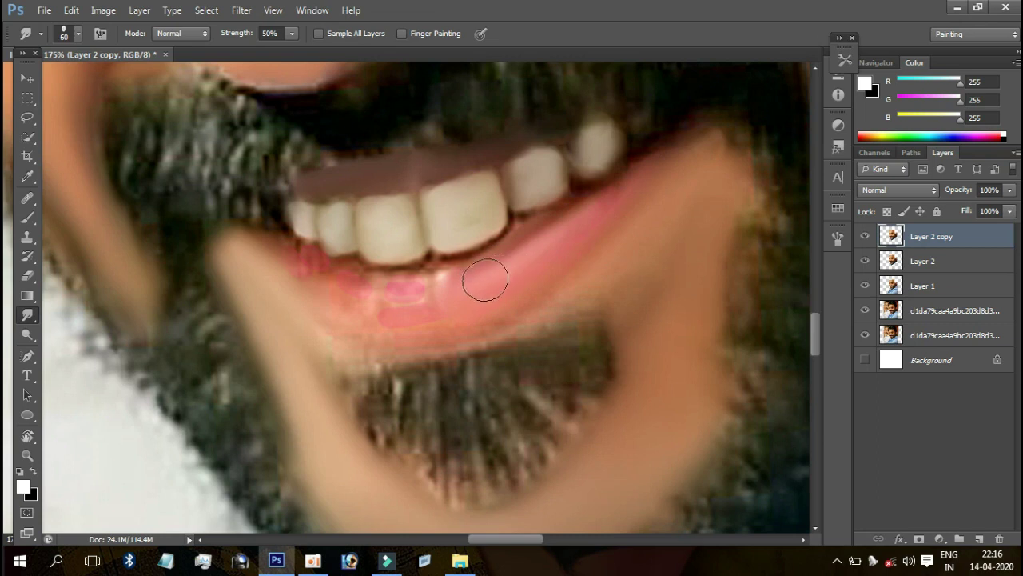
# Step: At brush size 50, blend the pink patches and spot on the lower lip's left side
pyautogui.press(']')
pyautogui.press('[')
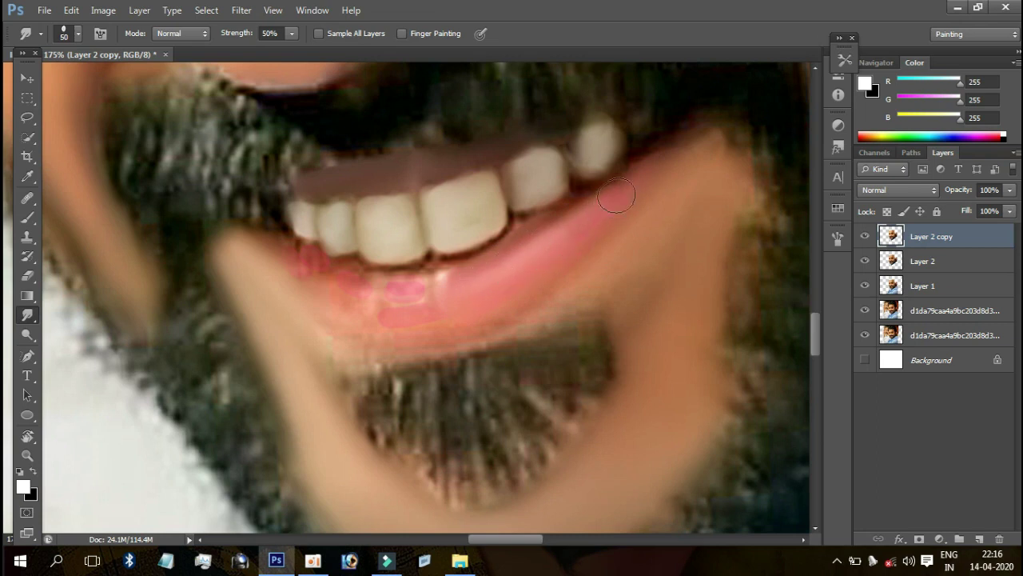
pyautogui.moveTo(389, 285)
pyautogui.mouseDown()
pyautogui.moveTo(413, 290)
pyautogui.moveTo(414, 300)
pyautogui.mouseUp()
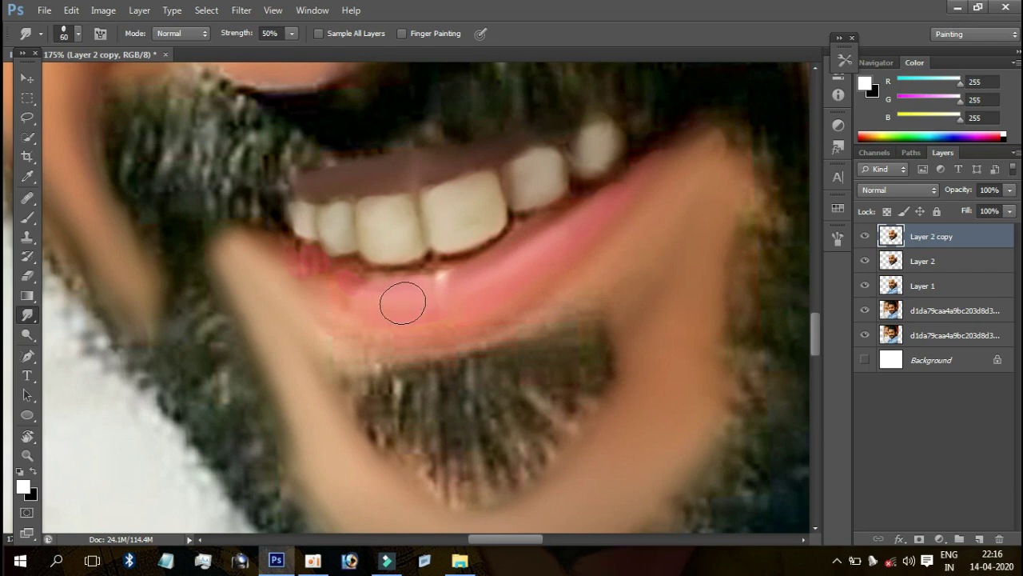
pyautogui.moveTo(405, 304)
pyautogui.mouseDown()
pyautogui.moveTo(269, 256)
pyautogui.moveTo(321, 278)
pyautogui.mouseUp()
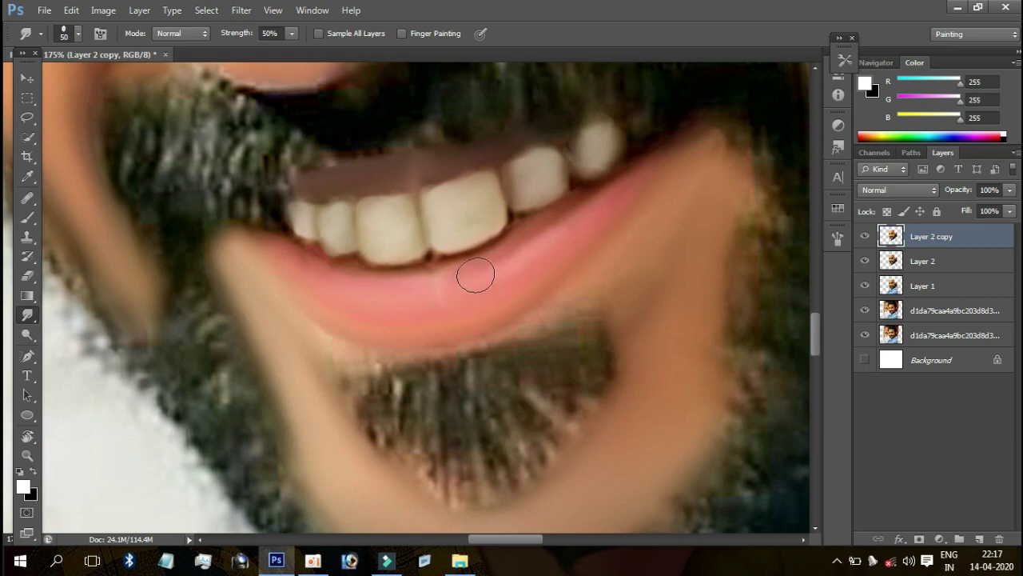
# Step: Bring the forehead into view and blend away its light streak
pyautogui.scroll(-10, 467, 234)
pyautogui.moveTo(468, 234)
pyautogui.mouseDown()
pyautogui.moveTo(434, 224)
pyautogui.moveTo(534, 176)
pyautogui.mouseUp()
pyautogui.scroll(3, 543, 228)
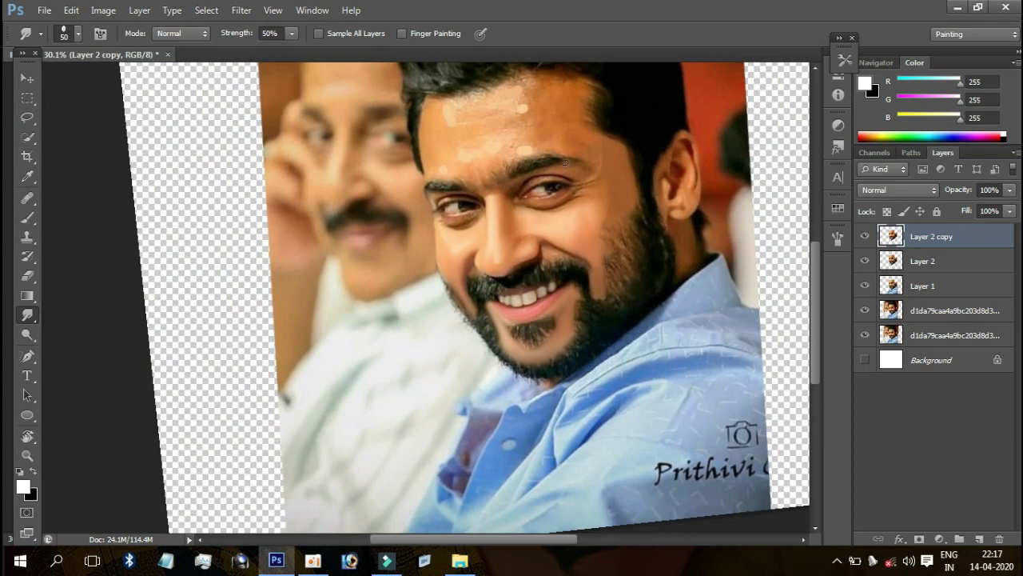
pyautogui.scroll(3, 538, 149)
pyautogui.scroll(3, 538, 150)
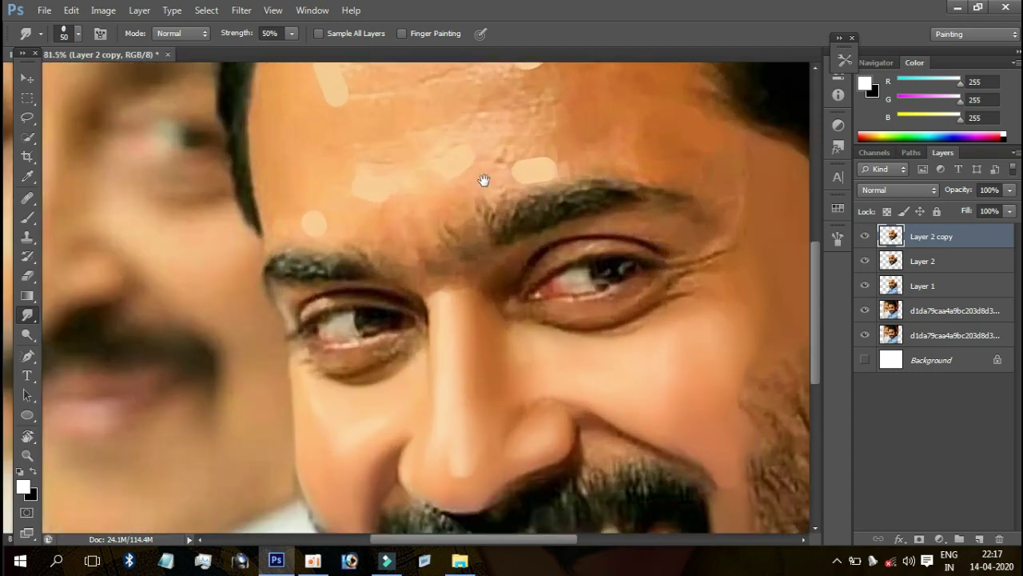
pyautogui.moveTo(480, 171); pyautogui.dragTo(566, 248)
pyautogui.scroll(1, 520, 207)
pyautogui.scroll(1, 479, 228)
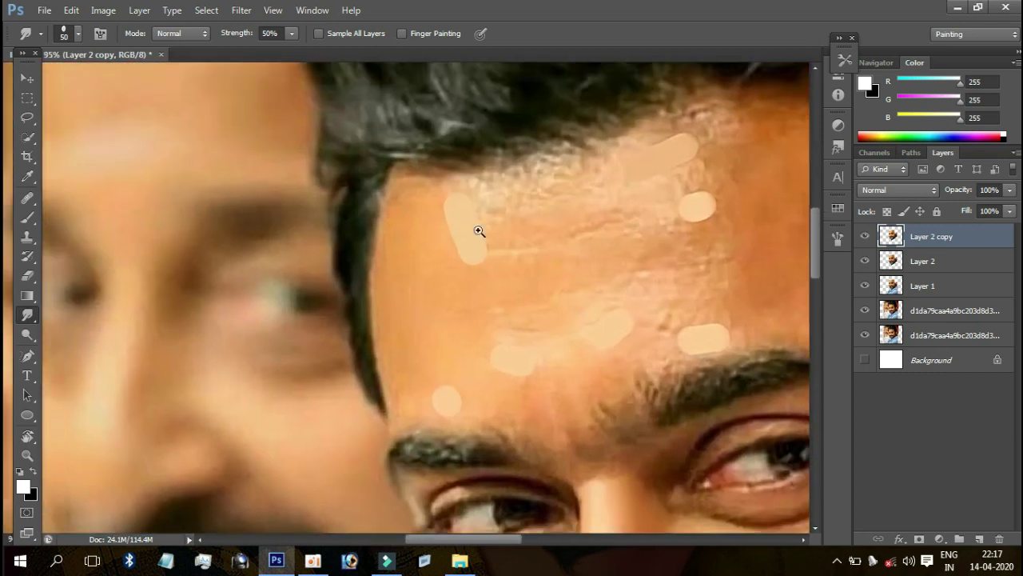
pyautogui.scroll(1, 496, 238)
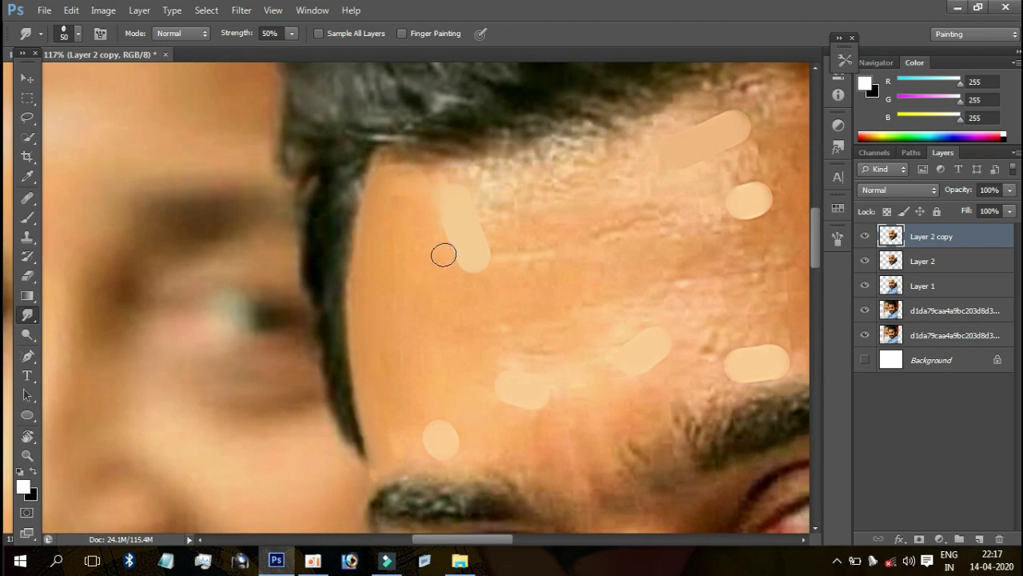
pyautogui.moveTo(426, 210)
pyautogui.mouseDown()
pyautogui.moveTo(402, 201)
pyautogui.moveTo(429, 205)
pyautogui.moveTo(472, 187)
pyautogui.moveTo(450, 224)
pyautogui.moveTo(450, 263)
pyautogui.moveTo(402, 378)
pyautogui.moveTo(423, 277)
pyautogui.moveTo(456, 293)
pyautogui.moveTo(463, 286)
pyautogui.moveTo(446, 361)
pyautogui.moveTo(464, 427)
pyautogui.moveTo(403, 431)
pyautogui.mouseUp()
# Step: Enlarge the brush and smear the forehead skin and pale streaks beside the eyebrow smooth
pyautogui.press(']')
pyautogui.press('[')
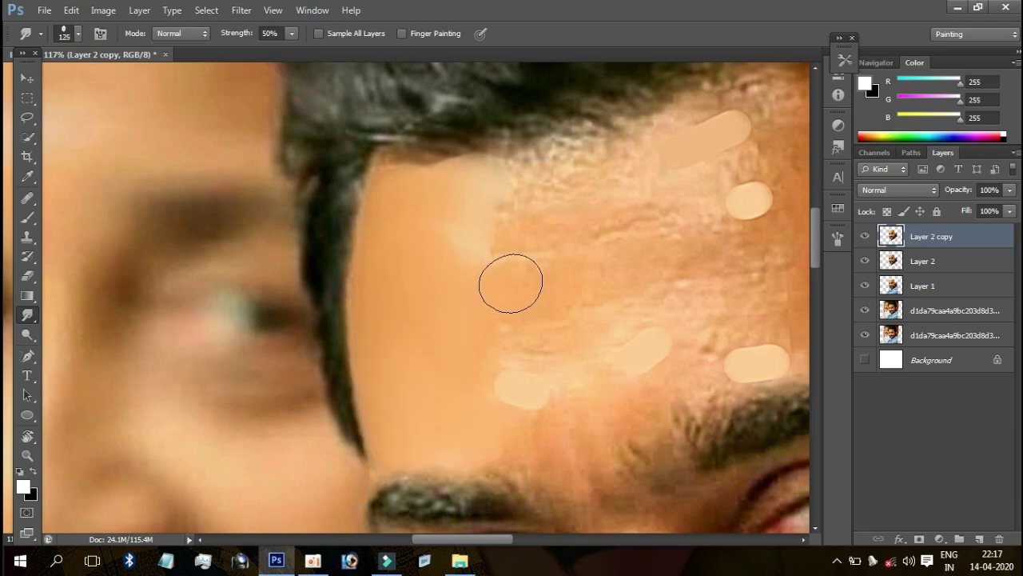
pyautogui.moveTo(486, 299)
pyautogui.mouseDown()
pyautogui.moveTo(673, 248)
pyautogui.moveTo(760, 290)
pyautogui.mouseUp()
pyautogui.press(']')
pyautogui.press(']')
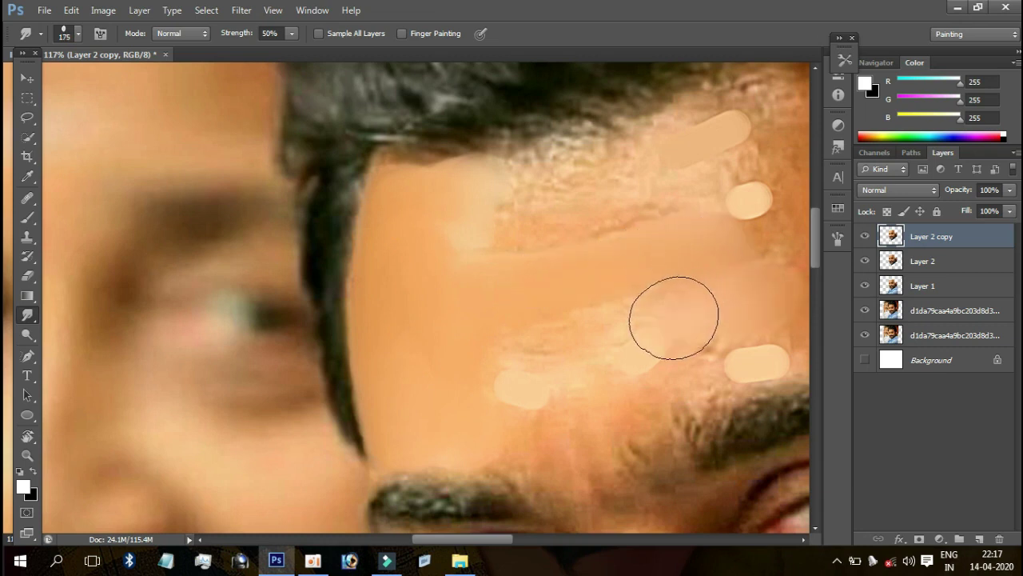
pyautogui.moveTo(674, 328)
pyautogui.mouseDown()
pyautogui.moveTo(639, 371)
pyautogui.moveTo(585, 381)
pyautogui.moveTo(571, 411)
pyautogui.moveTo(520, 424)
pyautogui.mouseUp()
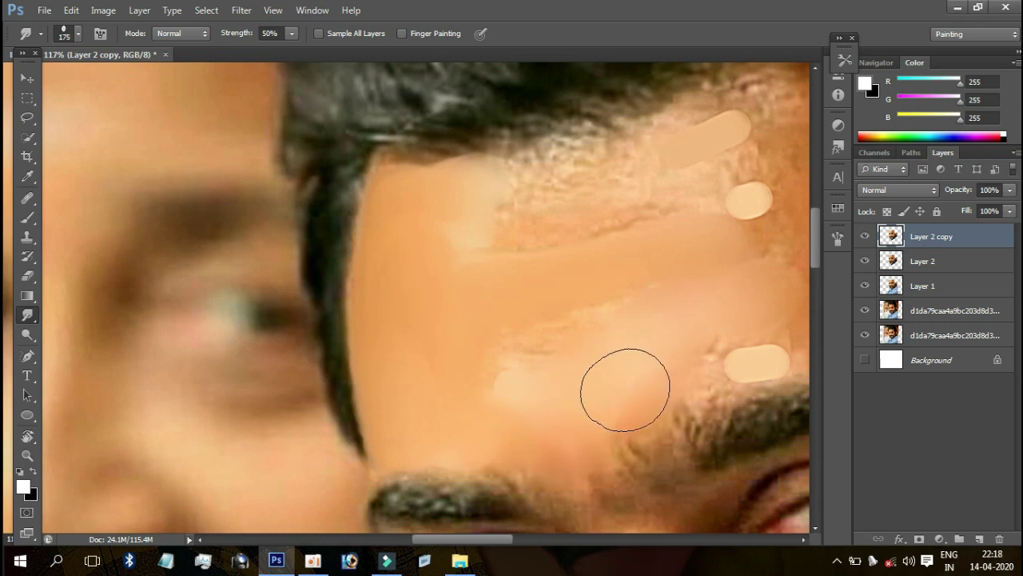
pyautogui.moveTo(571, 348)
pyautogui.mouseDown()
pyautogui.moveTo(560, 343)
pyautogui.moveTo(507, 372)
pyautogui.moveTo(536, 396)
pyautogui.mouseUp()
# Step: Smear away the light blob and dab above the brow, then soften the forehead wrinkle line
pyautogui.hscroll(2, 640, 255)
pyautogui.hscroll(5, 523, 232)
pyautogui.scroll(-2, 523, 233)
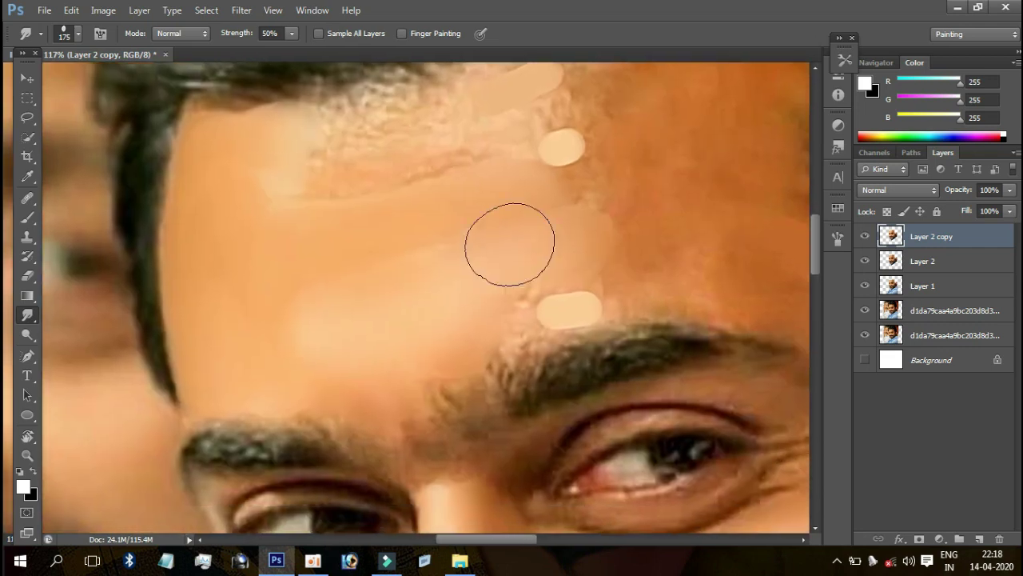
pyautogui.moveTo(545, 270)
pyautogui.mouseDown()
pyautogui.moveTo(585, 279)
pyautogui.moveTo(580, 265)
pyautogui.moveTo(506, 297)
pyautogui.moveTo(457, 287)
pyautogui.moveTo(530, 293)
pyautogui.moveTo(598, 269)
pyautogui.moveTo(605, 282)
pyautogui.moveTo(525, 224)
pyautogui.mouseUp()
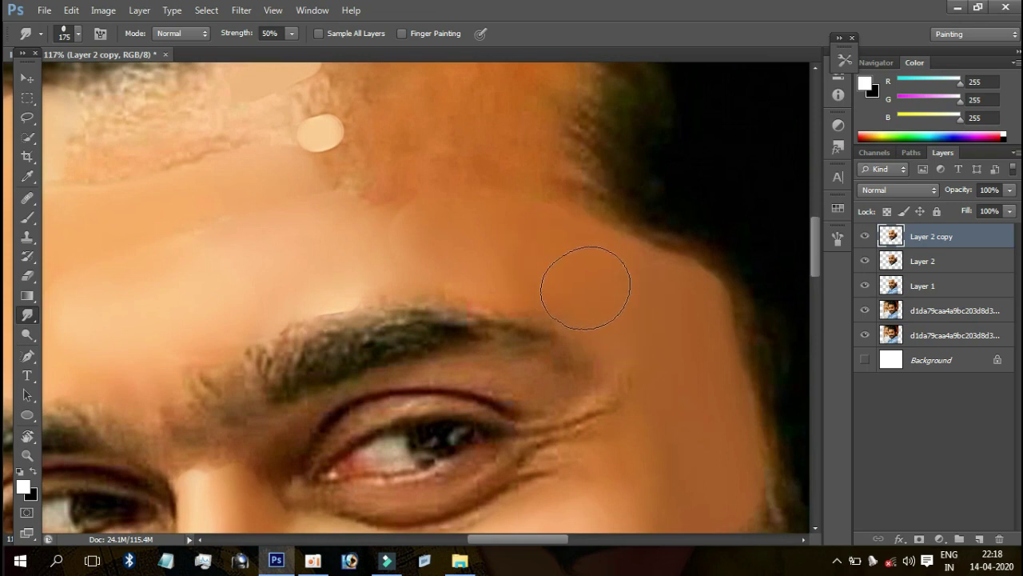
pyautogui.moveTo(539, 240); pyautogui.dragTo(603, 373)
pyautogui.moveTo(528, 311); pyautogui.dragTo(521, 303)
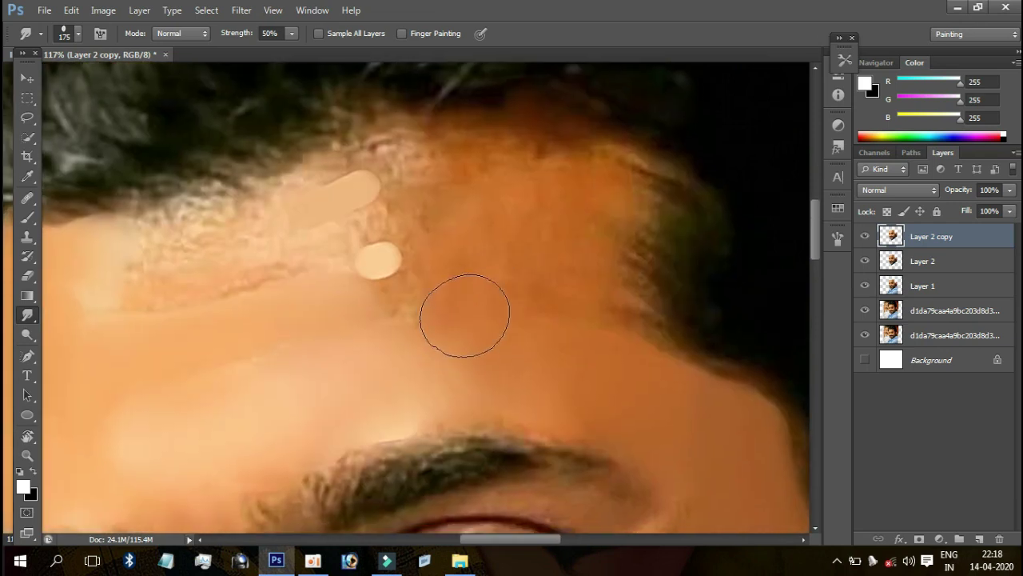
pyautogui.moveTo(393, 255)
pyautogui.mouseDown()
pyautogui.moveTo(340, 272)
pyautogui.moveTo(441, 240)
pyautogui.moveTo(460, 170)
pyautogui.moveTo(578, 174)
pyautogui.moveTo(549, 171)
pyautogui.moveTo(589, 200)
pyautogui.moveTo(577, 232)
pyautogui.moveTo(585, 320)
pyautogui.moveTo(514, 297)
pyautogui.mouseUp()
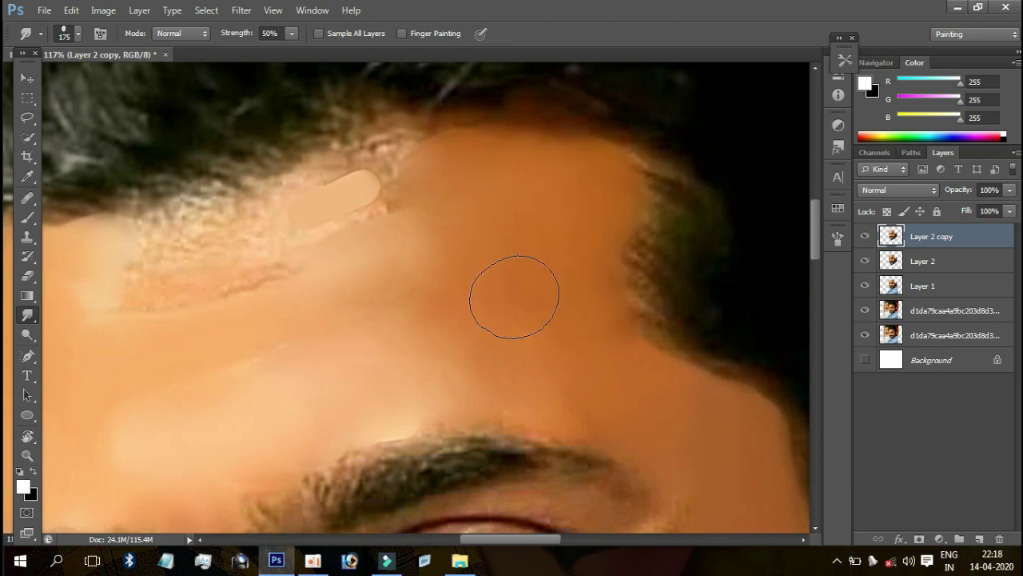
pyautogui.moveTo(425, 239)
pyautogui.mouseDown()
pyautogui.moveTo(657, 259)
pyautogui.moveTo(638, 206)
pyautogui.moveTo(600, 206)
pyautogui.moveTo(639, 194)
pyautogui.moveTo(383, 270)
pyautogui.moveTo(306, 274)
pyautogui.moveTo(303, 315)
pyautogui.moveTo(543, 242)
pyautogui.moveTo(544, 232)
pyautogui.moveTo(514, 224)
pyautogui.moveTo(397, 249)
pyautogui.moveTo(547, 209)
pyautogui.moveTo(628, 213)
pyautogui.moveTo(629, 199)
pyautogui.moveTo(591, 195)
pyautogui.moveTo(678, 221)
pyautogui.moveTo(663, 187)
pyautogui.moveTo(629, 180)
pyautogui.moveTo(692, 183)
pyautogui.moveTo(685, 200)
pyautogui.moveTo(606, 251)
pyautogui.moveTo(546, 258)
pyautogui.moveTo(559, 274)
pyautogui.moveTo(662, 296)
pyautogui.moveTo(656, 264)
pyautogui.moveTo(610, 237)
pyautogui.moveTo(587, 290)
pyautogui.moveTo(660, 318)
pyautogui.moveTo(588, 366)
pyautogui.moveTo(637, 279)
pyautogui.mouseUp()
pyautogui.moveTo(542, 332)
pyautogui.mouseDown()
pyautogui.moveTo(599, 215)
pyautogui.moveTo(445, 251)
pyautogui.moveTo(391, 235)
pyautogui.moveTo(365, 331)
pyautogui.mouseUp()
pyautogui.scroll(-2, 436, 234)
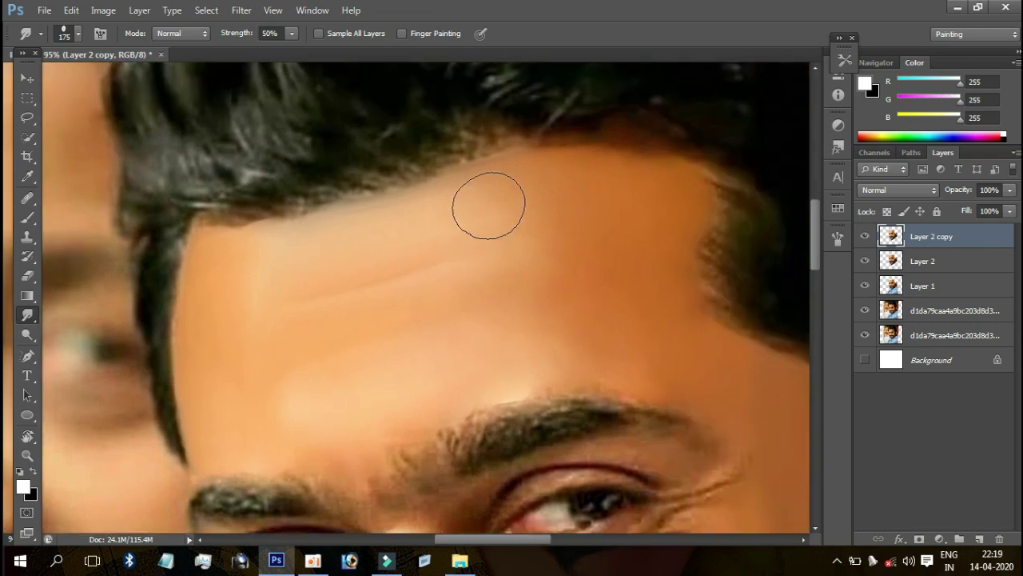
pyautogui.moveTo(488, 206)
pyautogui.mouseDown()
pyautogui.moveTo(530, 195)
pyautogui.moveTo(370, 221)
pyautogui.moveTo(304, 245)
pyautogui.moveTo(488, 208)
pyautogui.mouseUp()
pyautogui.scroll(-1, 463, 199)
pyautogui.hscroll(2, 464, 199)
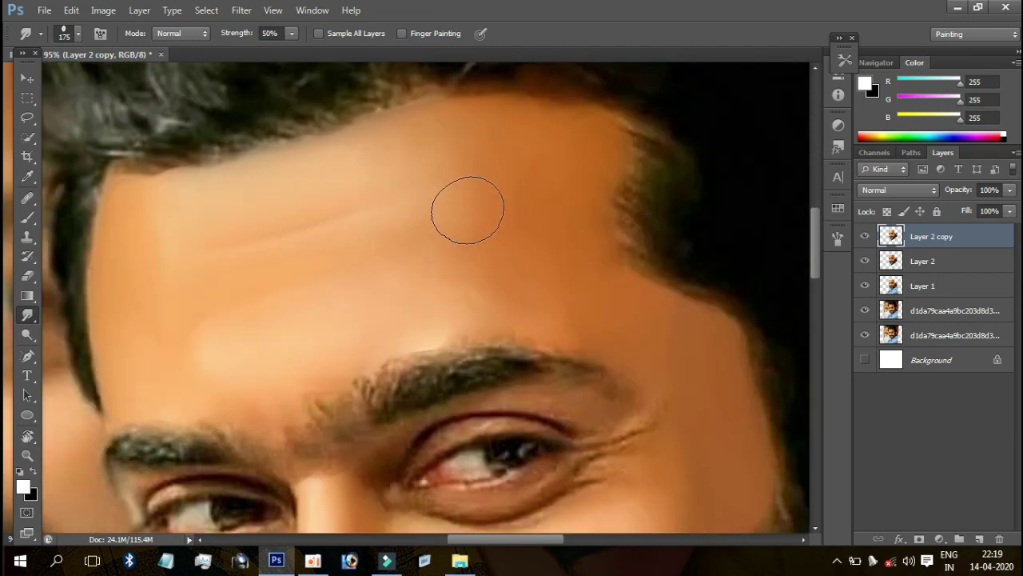
pyautogui.moveTo(472, 298); pyautogui.dragTo(528, 238)
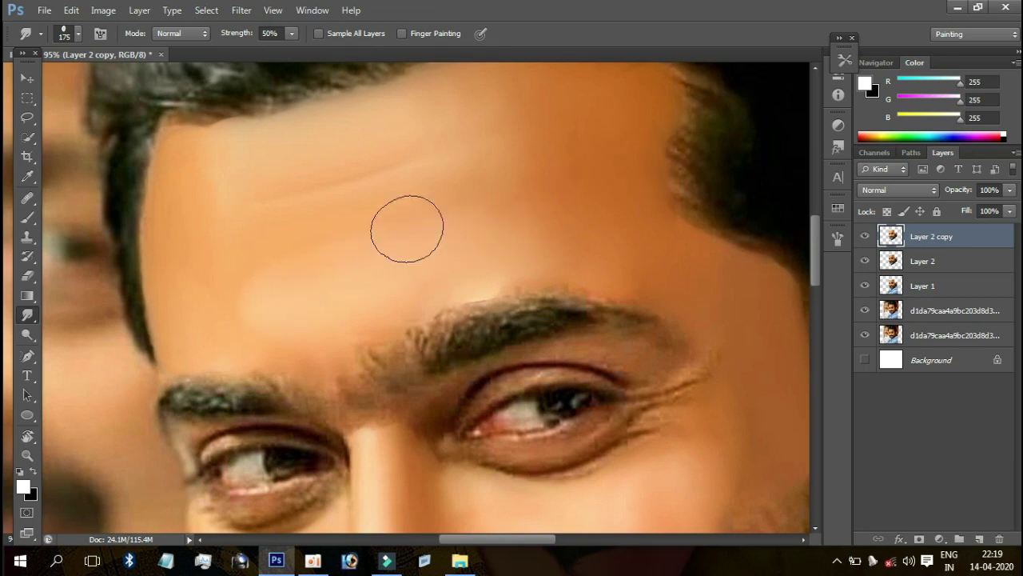
# Step: Zoom in on the right-hand eye and streak the inner brow into downward hair-like strokes
pyautogui.moveTo(400, 221); pyautogui.dragTo(345, 242)
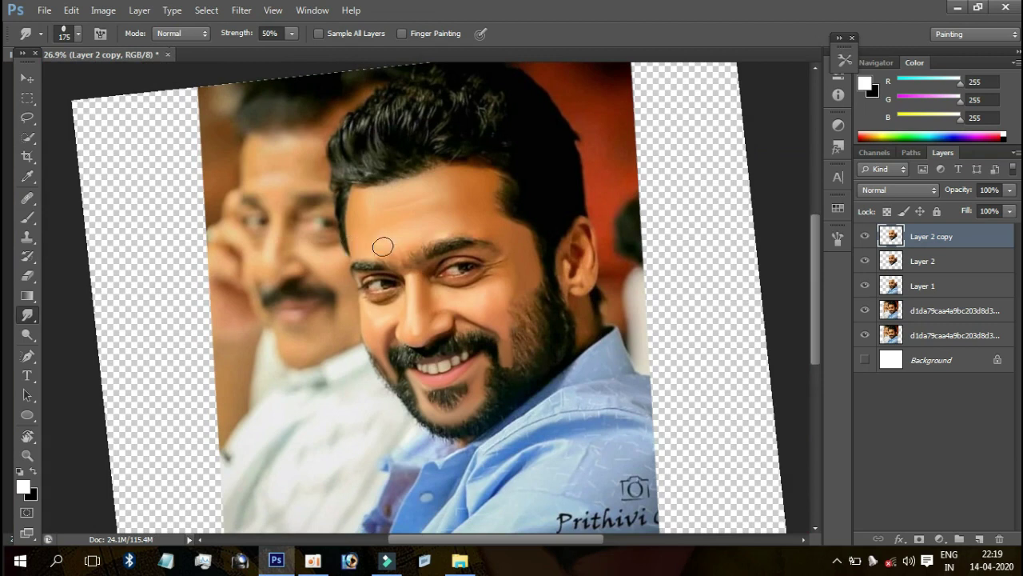
pyautogui.moveTo(489, 247); pyautogui.dragTo(551, 235)
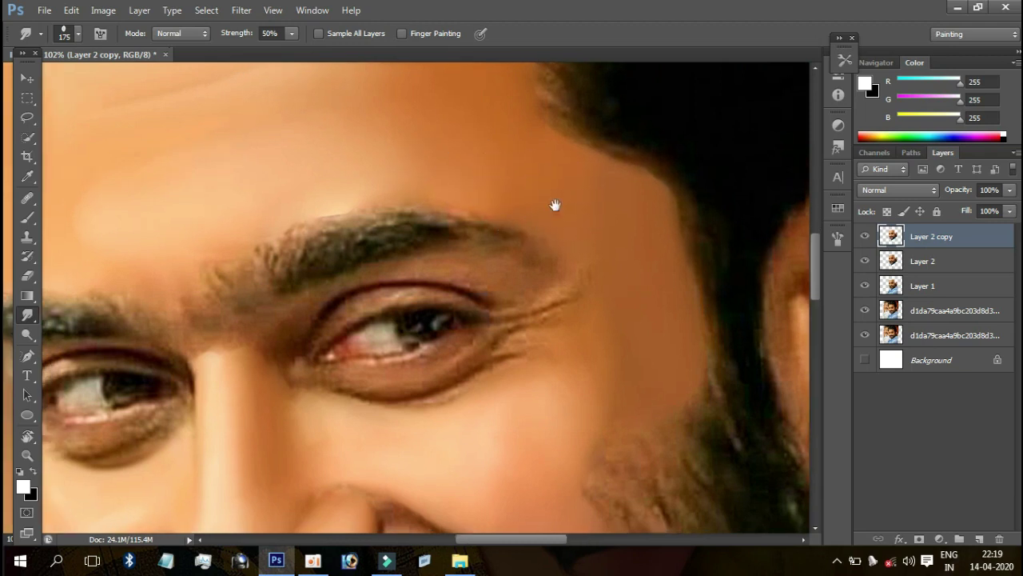
pyautogui.moveTo(591, 256); pyautogui.dragTo(680, 205)
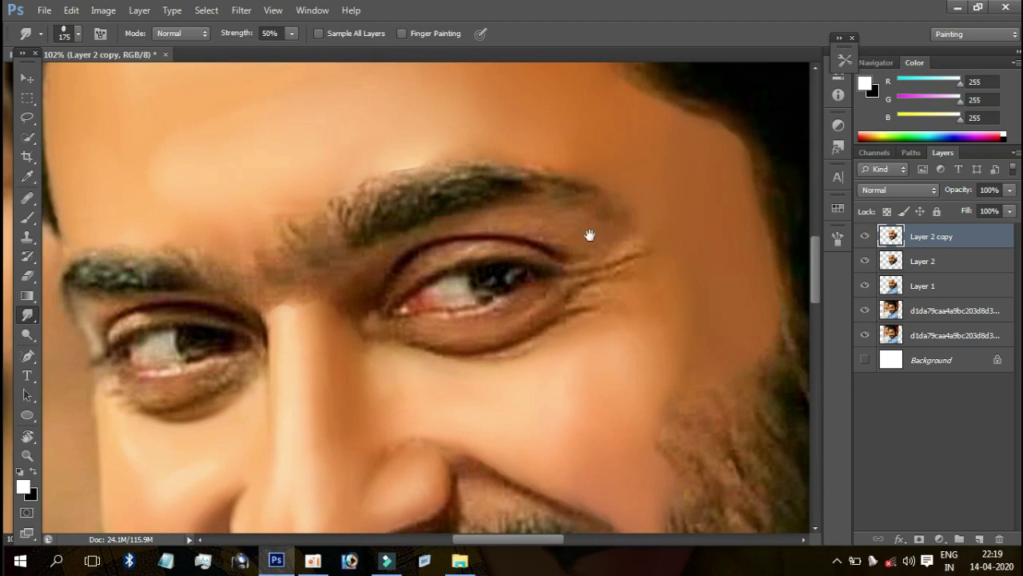
pyautogui.moveTo(564, 247); pyautogui.dragTo(659, 184)
pyautogui.scroll(1, 408, 199)
pyautogui.scroll(1, 416, 202)
pyautogui.scroll(1, 425, 206)
pyautogui.moveTo(324, 157); pyautogui.dragTo(338, 162)
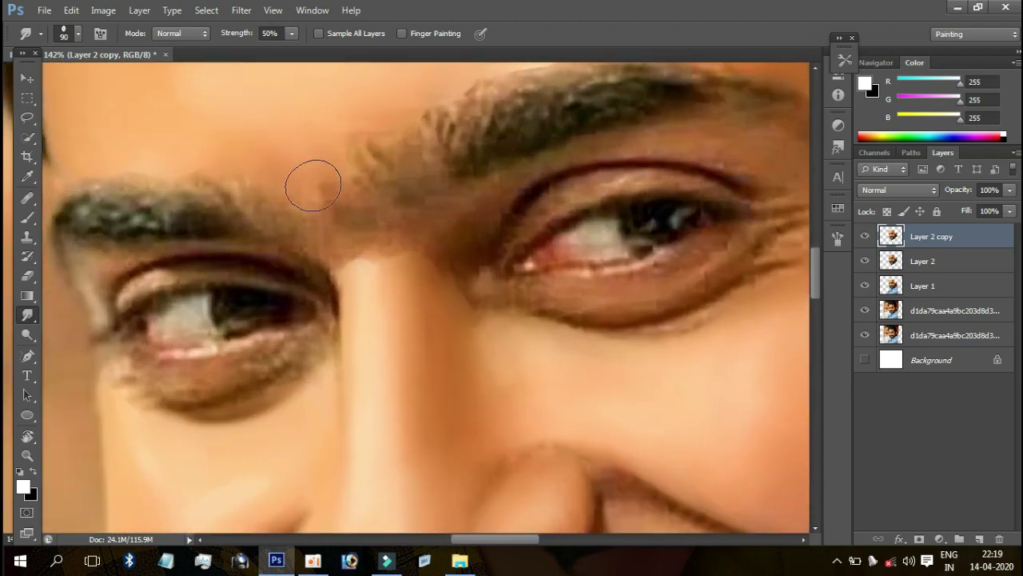
pyautogui.moveTo(323, 205); pyautogui.dragTo(331, 227)
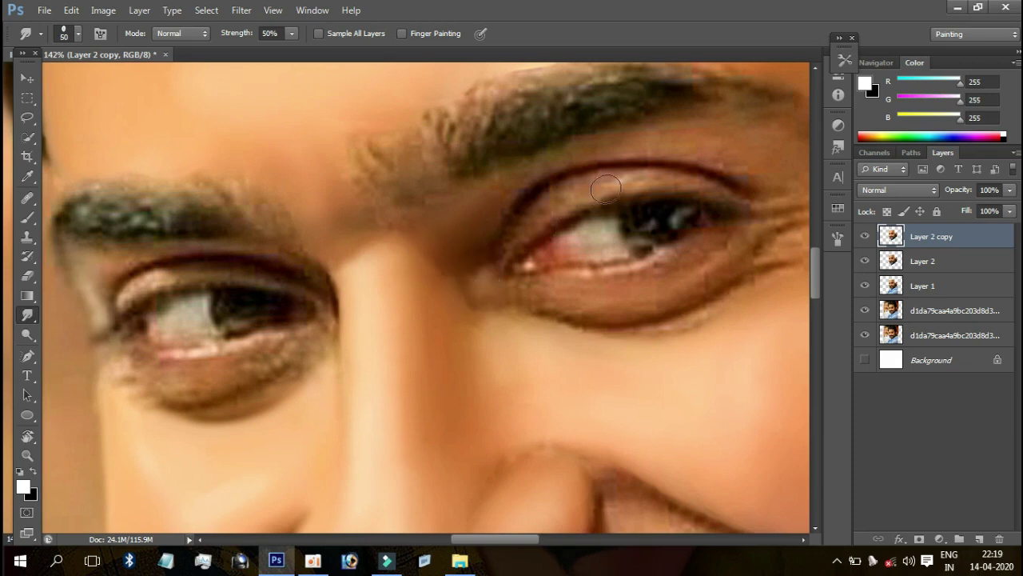
# Step: Smear the upper eyelid into a dark crease reaching outward and toward the inner corner
pyautogui.moveTo(658, 179); pyautogui.dragTo(764, 185)
pyautogui.moveTo(653, 180); pyautogui.dragTo(792, 199)
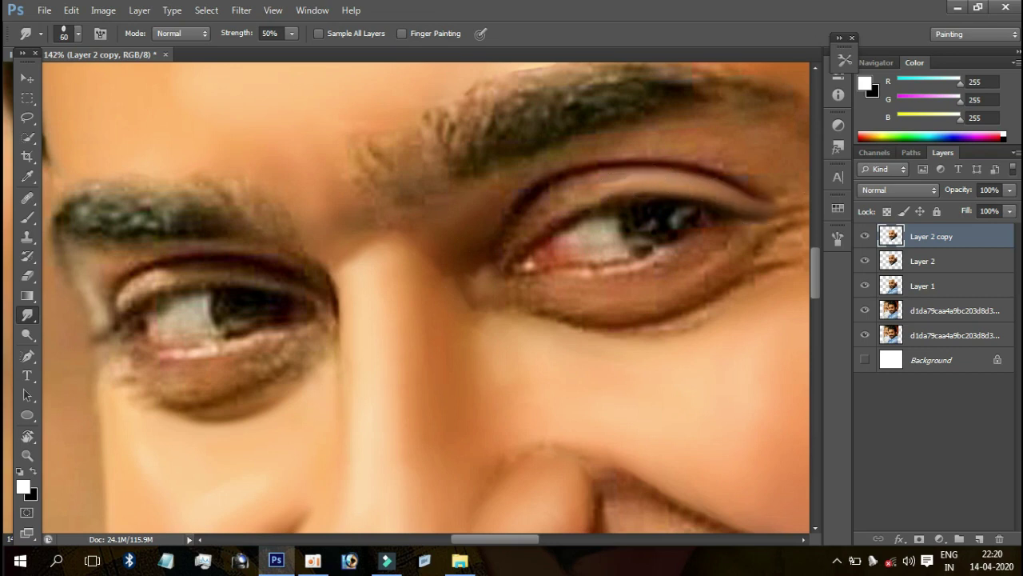
pyautogui.moveTo(580, 200)
pyautogui.mouseDown()
pyautogui.moveTo(504, 259)
pyautogui.moveTo(595, 179)
pyautogui.mouseUp()
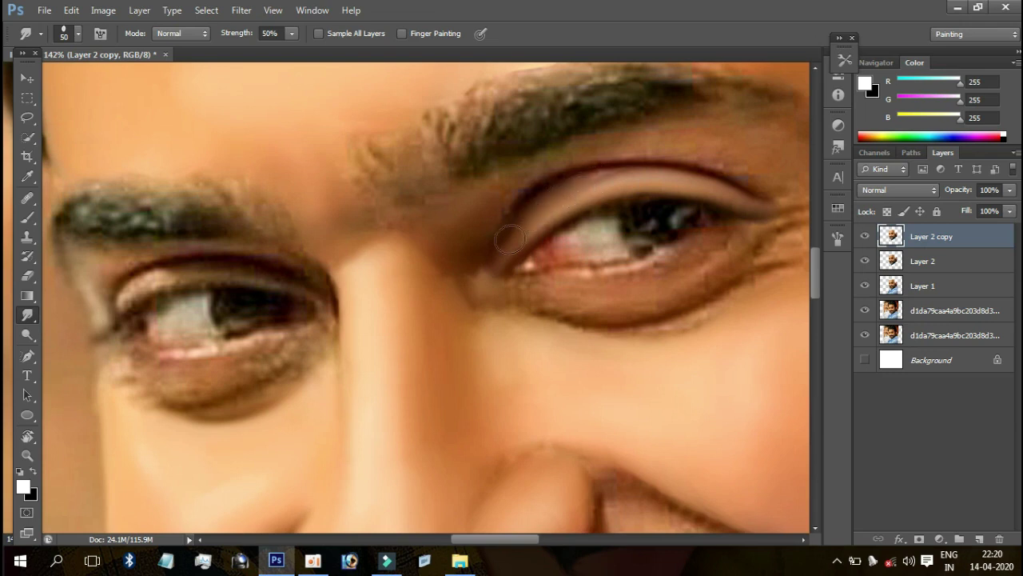
pyautogui.moveTo(508, 254)
pyautogui.mouseDown()
pyautogui.moveTo(557, 204)
pyautogui.moveTo(634, 179)
pyautogui.moveTo(804, 188)
pyautogui.mouseUp()
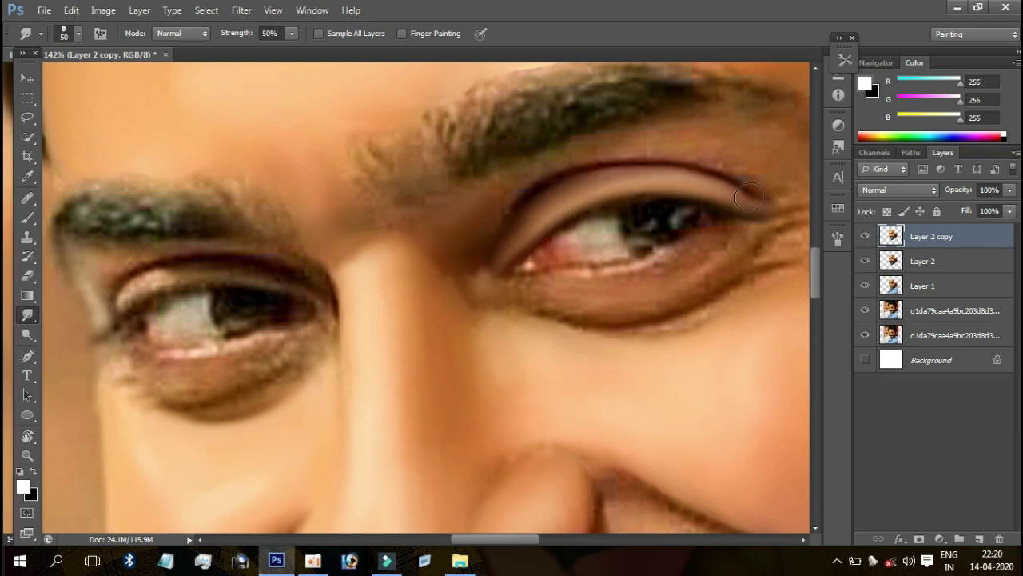
# Step: Zoom to 172% and darken and smooth the upper eyelid crease along its length
pyautogui.scroll(-5, 744, 162)
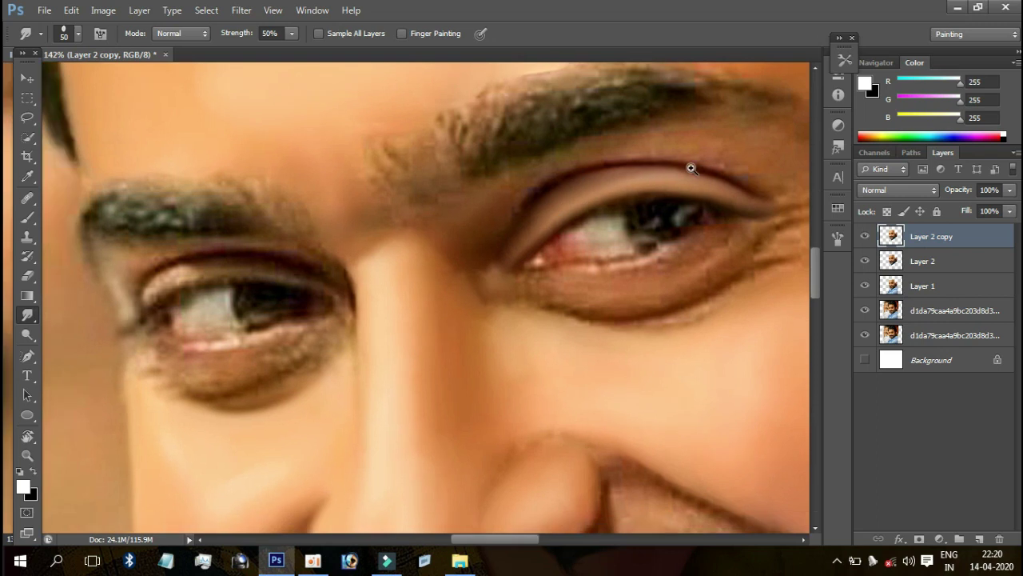
pyautogui.scroll(1, 749, 166)
pyautogui.scroll(1, 749, 166)
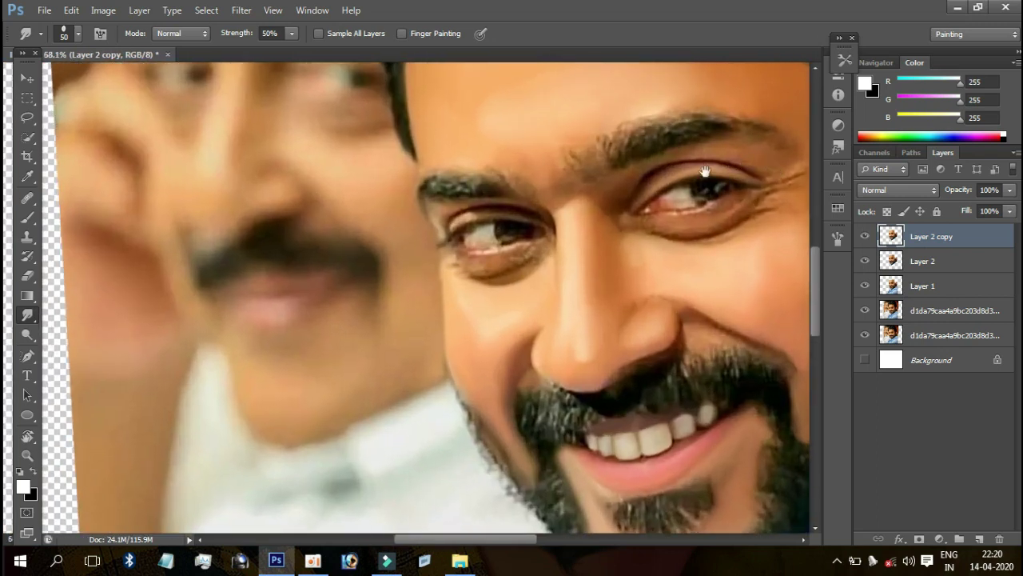
pyautogui.scroll(1, 719, 172)
pyautogui.scroll(2, 635, 186)
pyautogui.scroll(1, 640, 185)
pyautogui.scroll(1, 650, 185)
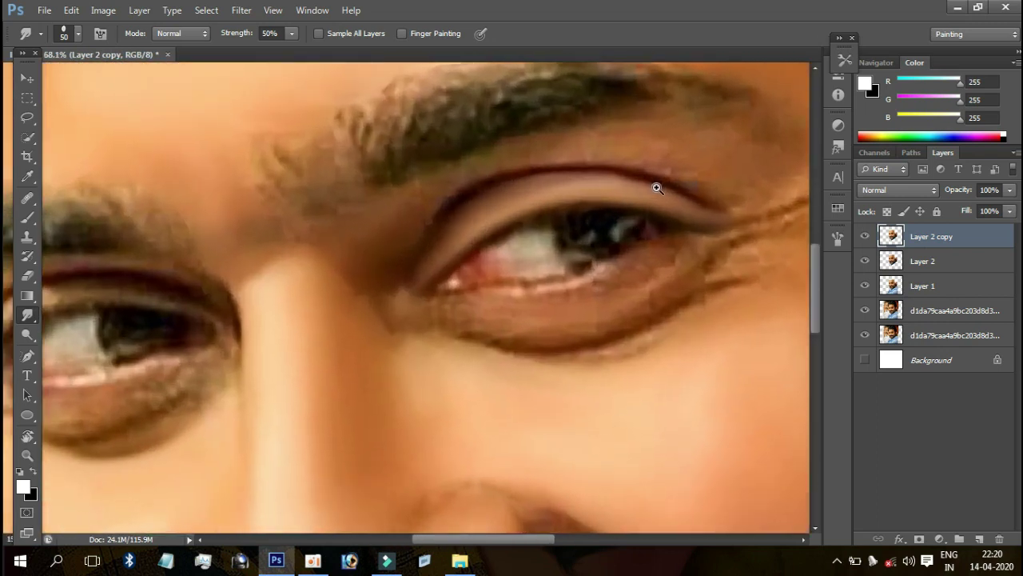
pyautogui.scroll(2, 656, 187)
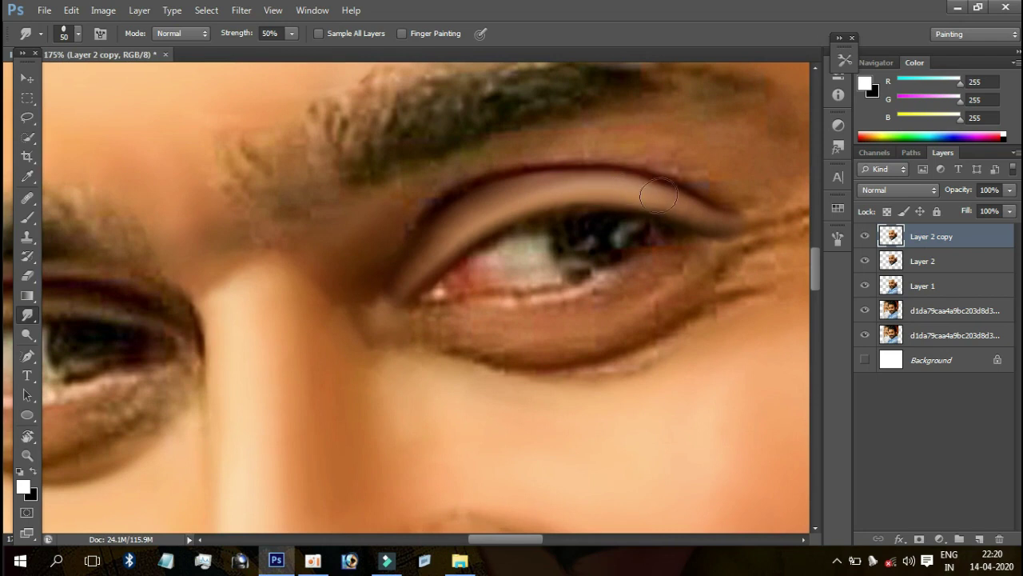
pyautogui.moveTo(597, 188); pyautogui.dragTo(759, 207)
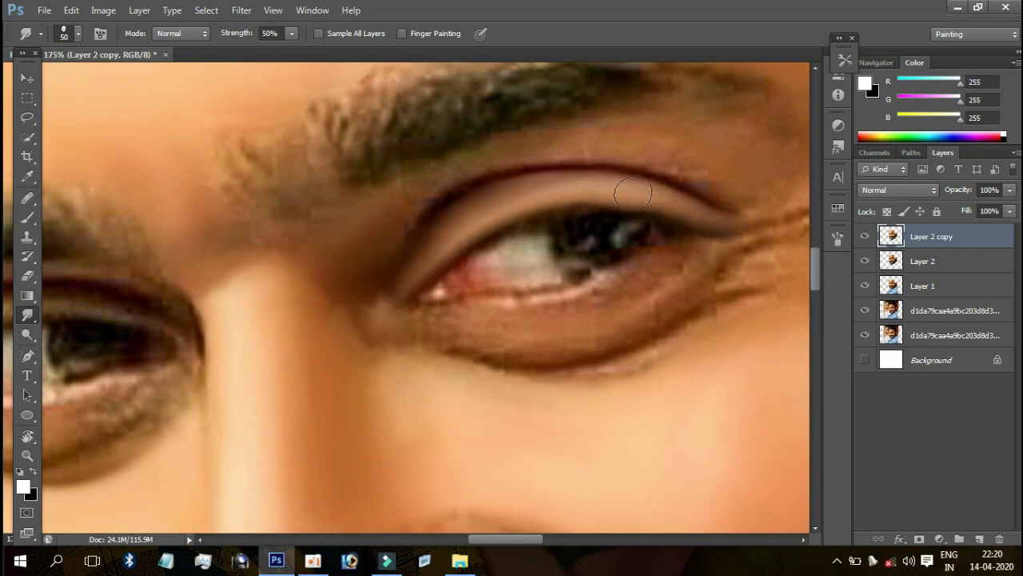
pyautogui.moveTo(674, 200)
pyautogui.mouseDown()
pyautogui.moveTo(537, 187)
pyautogui.moveTo(490, 209)
pyautogui.moveTo(408, 283)
pyautogui.mouseUp()
# Step: With brush size 60, smudge the outer-corner wrinkles into smooth sweeping creases
pyautogui.scroll(-3, 531, 183)
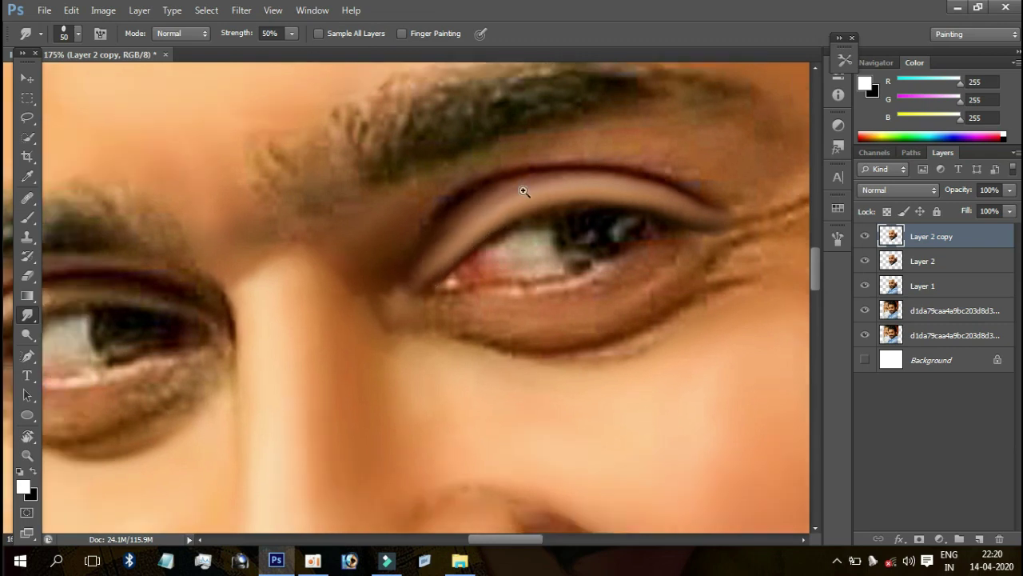
pyautogui.scroll(-4, 575, 164)
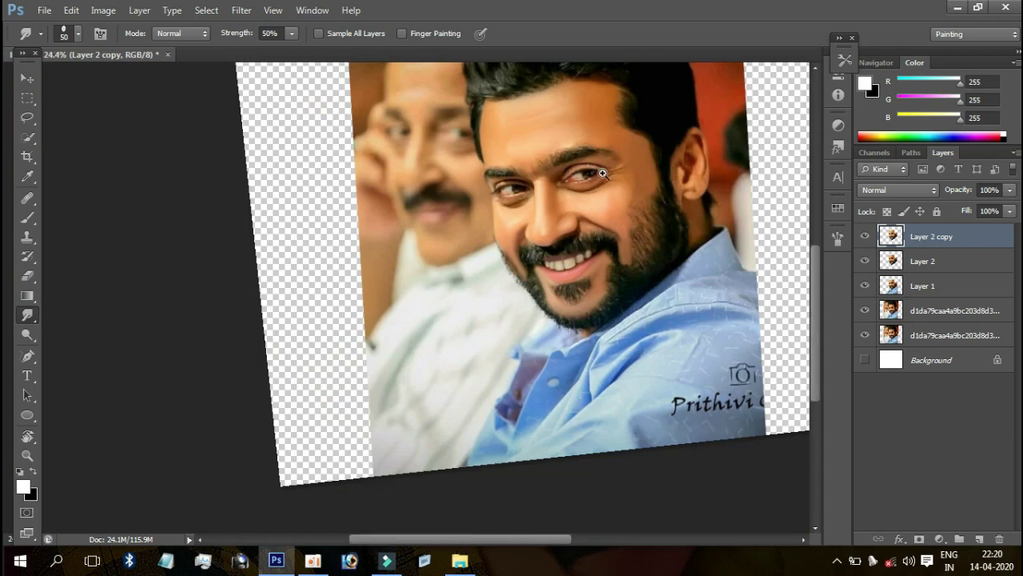
pyautogui.scroll(5, 603, 173)
pyautogui.scroll(2, 701, 183)
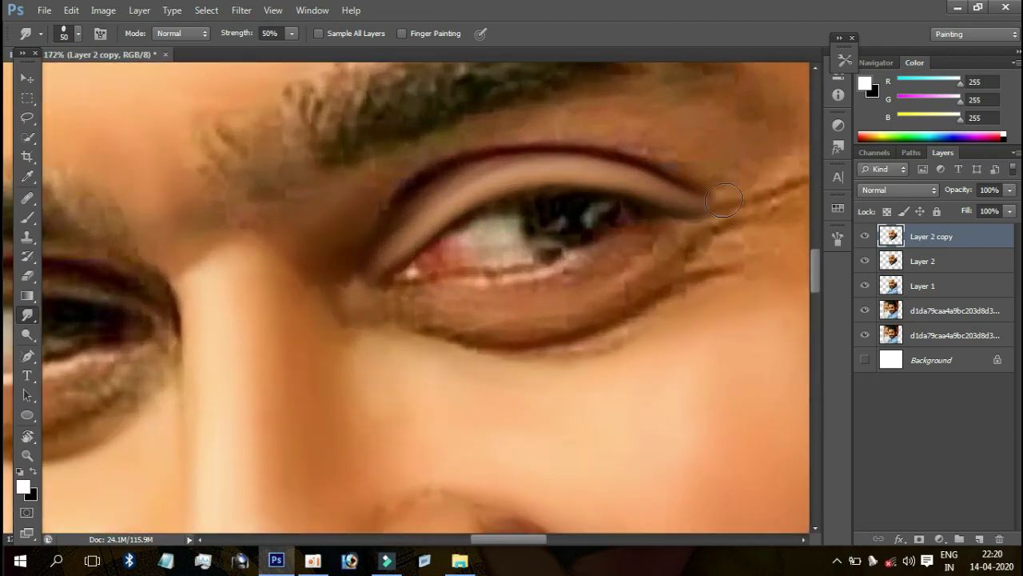
pyautogui.moveTo(756, 183)
pyautogui.mouseDown()
pyautogui.moveTo(602, 217)
pyautogui.moveTo(620, 211)
pyautogui.mouseUp()
pyautogui.press(']')
pyautogui.moveTo(591, 238); pyautogui.dragTo(660, 211)
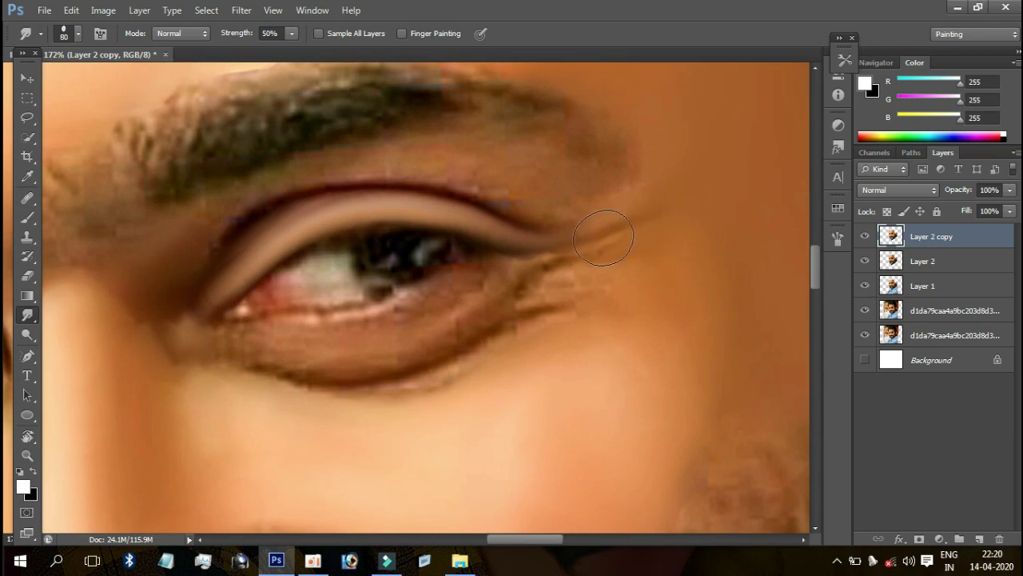
pyautogui.moveTo(528, 270); pyautogui.dragTo(560, 296)
# Step: Set the brush to 50 and stretch the lower-lid line into a longer crease
pyautogui.press(']')
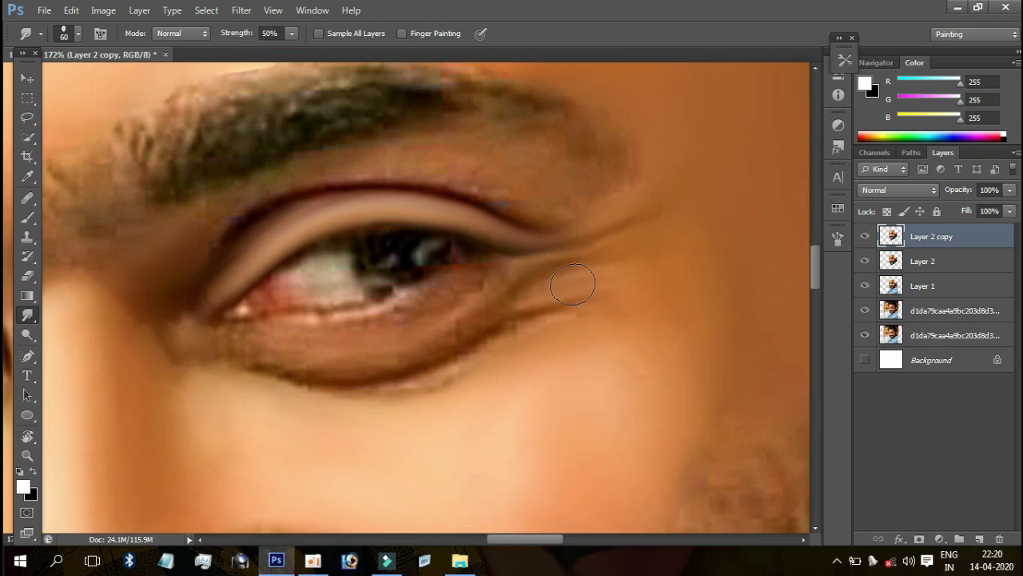
pyautogui.press(']')
pyautogui.press('[')
pyautogui.press('[')
pyautogui.moveTo(440, 380)
pyautogui.mouseDown()
pyautogui.moveTo(521, 338)
pyautogui.moveTo(498, 343)
pyautogui.moveTo(628, 308)
pyautogui.mouseUp()
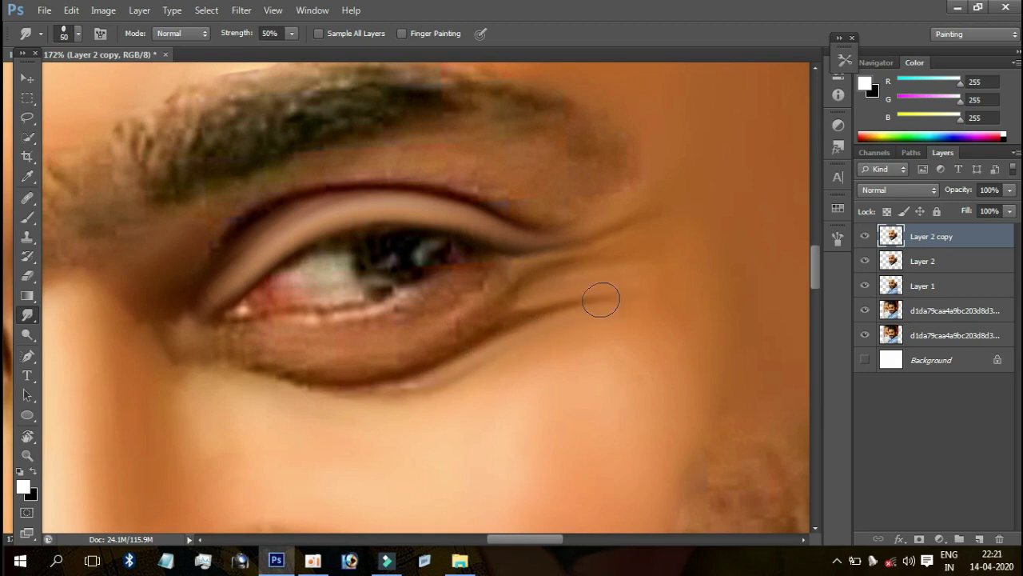
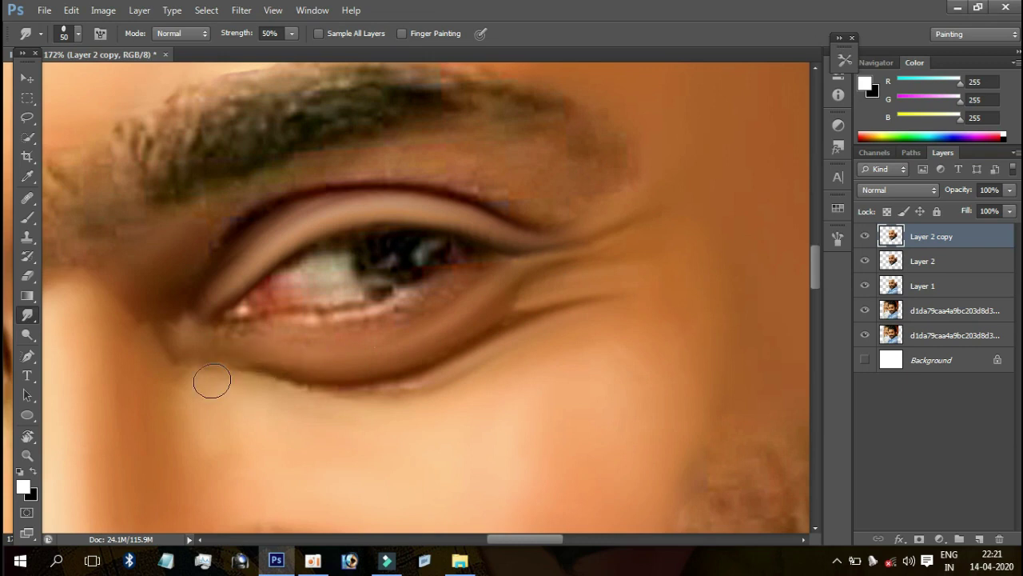
# Step: Smear the right eye's lower eyelid edge with a progressively smaller smudge brush
pyautogui.press('[')
pyautogui.moveTo(316, 394); pyautogui.dragTo(401, 391)
pyautogui.press('[')
pyautogui.moveTo(312, 316)
pyautogui.mouseDown()
pyautogui.moveTo(265, 323)
pyautogui.moveTo(364, 312)
pyautogui.moveTo(459, 280)
pyautogui.moveTo(384, 331)
pyautogui.moveTo(297, 336)
pyautogui.mouseUp()
# Step: Smudge the eye white up toward the iris and streak light and dark tones across the iris
pyautogui.press('[')
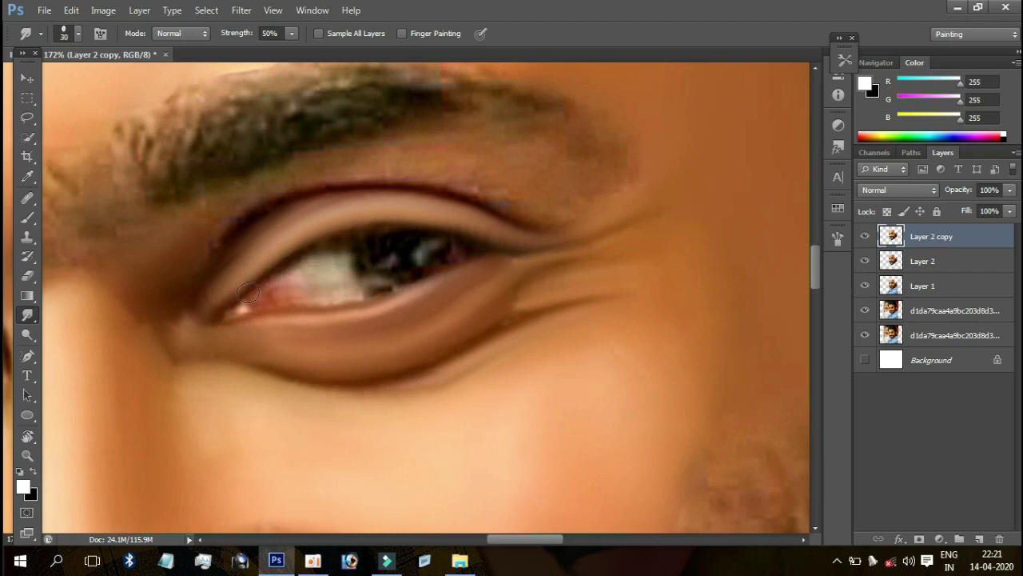
pyautogui.moveTo(293, 262)
pyautogui.mouseDown()
pyautogui.moveTo(358, 238)
pyautogui.moveTo(394, 255)
pyautogui.moveTo(444, 249)
pyautogui.mouseUp()
pyautogui.press(']')
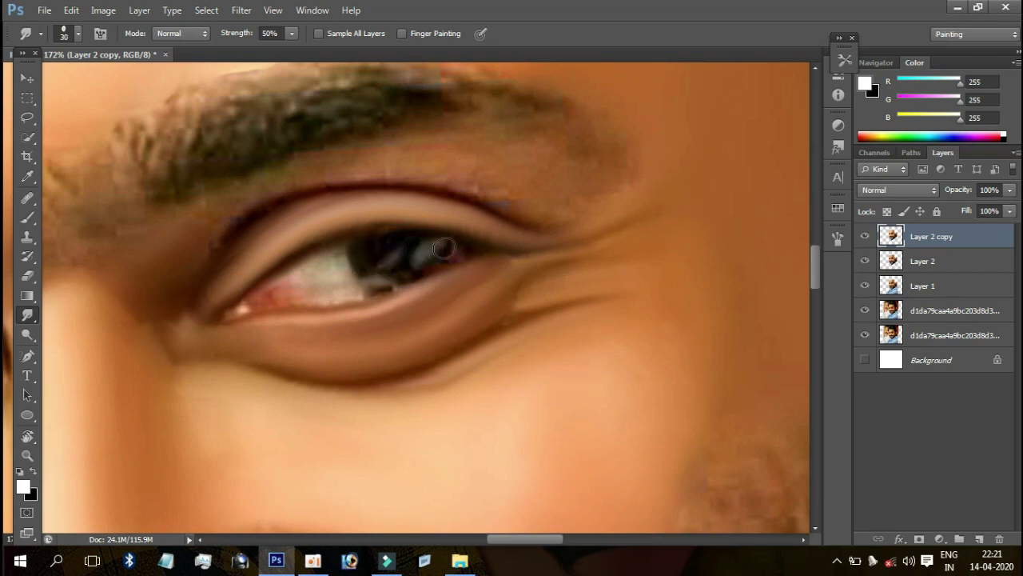
pyautogui.press('[')
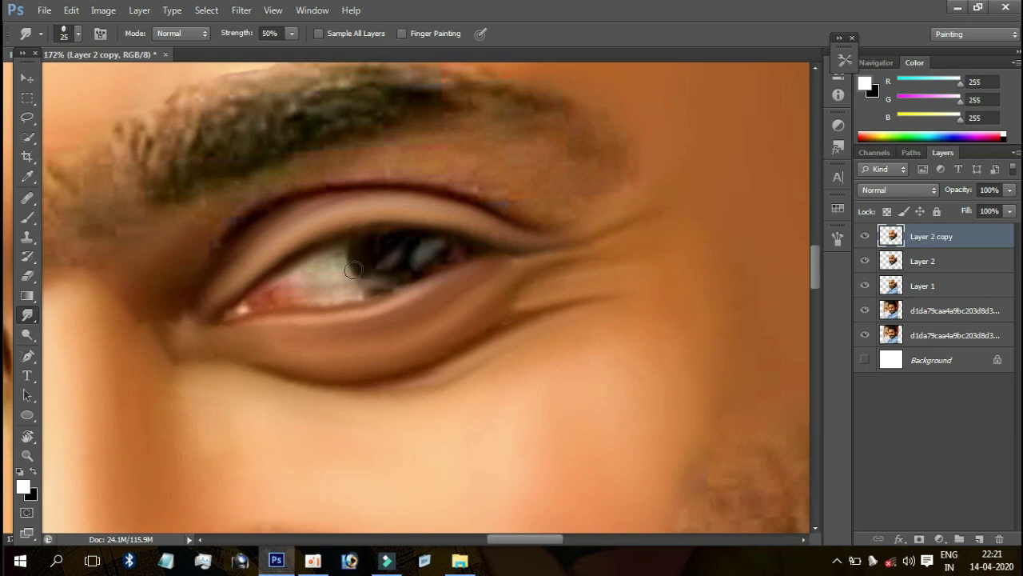
pyautogui.moveTo(381, 264)
pyautogui.mouseDown()
pyautogui.moveTo(423, 267)
pyautogui.moveTo(457, 252)
pyautogui.mouseUp()
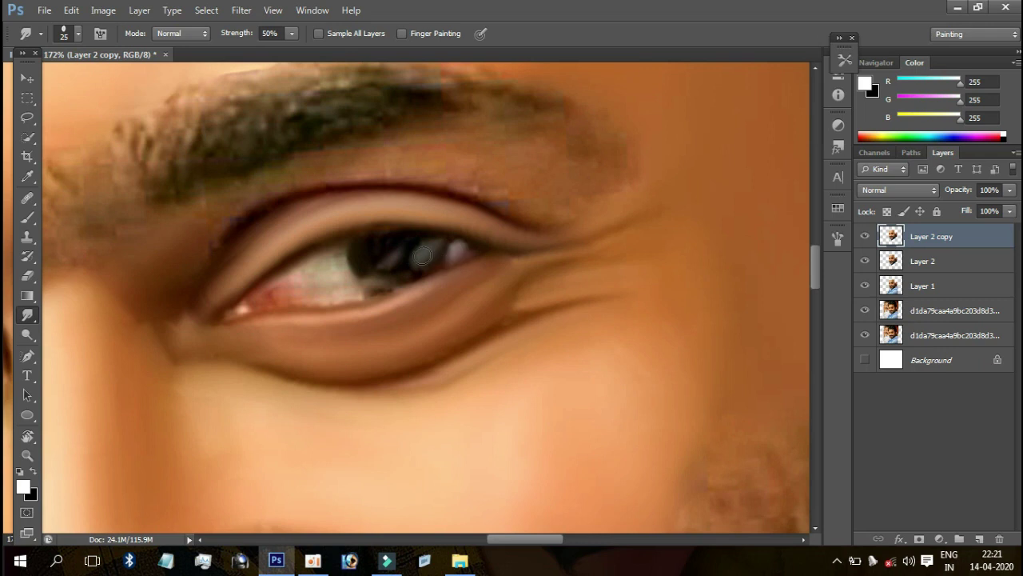
pyautogui.moveTo(397, 253)
pyautogui.mouseDown()
pyautogui.moveTo(396, 236)
pyautogui.moveTo(358, 245)
pyautogui.mouseUp()
# Step: Brighten the eye white near the iris and spread it toward the pink inner corner
pyautogui.moveTo(332, 255)
pyautogui.mouseDown()
pyautogui.moveTo(362, 276)
pyautogui.moveTo(344, 291)
pyautogui.moveTo(319, 291)
pyautogui.moveTo(350, 291)
pyautogui.mouseUp()
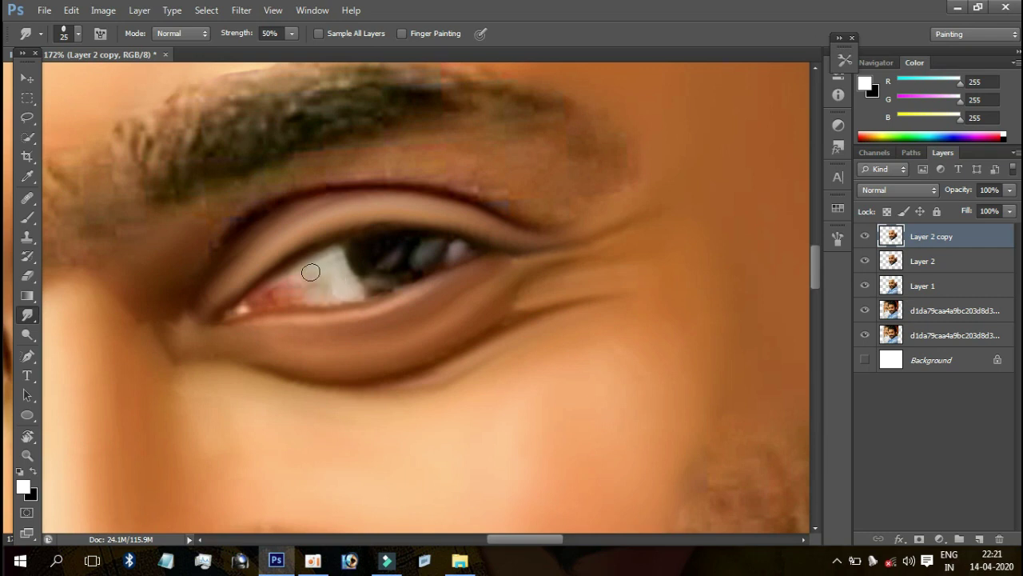
pyautogui.moveTo(326, 270)
pyautogui.mouseDown()
pyautogui.moveTo(331, 287)
pyautogui.moveTo(295, 291)
pyautogui.moveTo(338, 291)
pyautogui.moveTo(319, 275)
pyautogui.moveTo(288, 287)
pyautogui.moveTo(326, 294)
pyautogui.moveTo(315, 274)
pyautogui.moveTo(340, 284)
pyautogui.moveTo(399, 264)
pyautogui.moveTo(388, 252)
pyautogui.moveTo(398, 224)
pyautogui.mouseUp()
pyautogui.press(']')
pyautogui.press(']')
pyautogui.press('[')
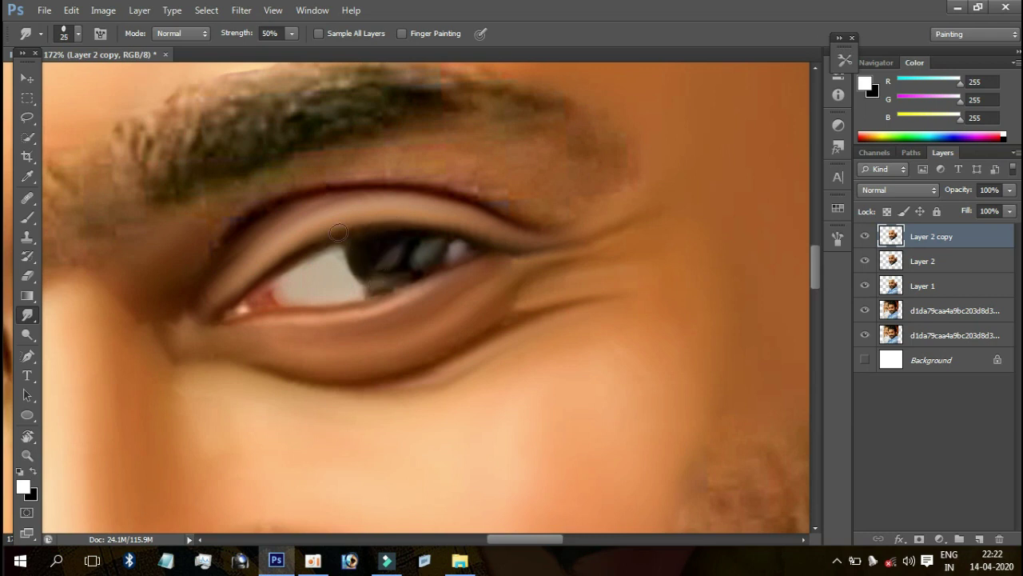
pyautogui.moveTo(521, 216)
pyautogui.mouseDown()
pyautogui.moveTo(450, 224)
pyautogui.moveTo(596, 202)
pyautogui.mouseUp()
# Step: Zoom in and smooth and darken the lower edge of the right iris
pyautogui.scroll(1, 567, 219)
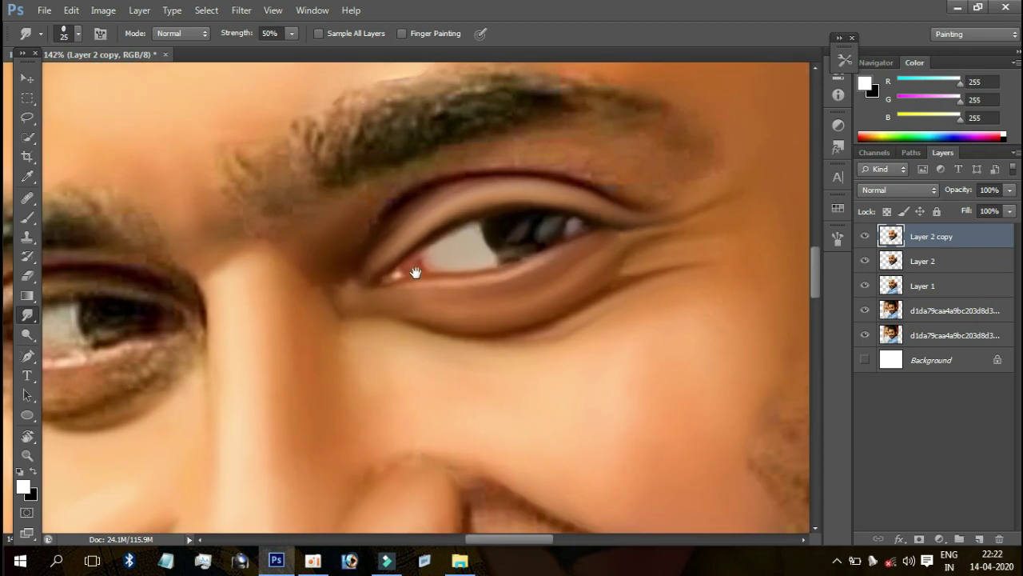
pyautogui.scroll(1, 411, 269)
pyautogui.scroll(1, 498, 270)
pyautogui.moveTo(550, 218)
pyautogui.mouseDown()
pyautogui.moveTo(612, 222)
pyautogui.moveTo(590, 228)
pyautogui.moveTo(621, 221)
pyautogui.moveTo(588, 235)
pyautogui.moveTo(571, 269)
pyautogui.moveTo(544, 269)
pyautogui.moveTo(605, 252)
pyautogui.moveTo(575, 266)
pyautogui.moveTo(535, 213)
pyautogui.moveTo(554, 226)
pyautogui.moveTo(608, 230)
pyautogui.moveTo(583, 204)
pyautogui.moveTo(605, 217)
pyautogui.moveTo(624, 206)
pyautogui.moveTo(577, 200)
pyautogui.moveTo(588, 182)
pyautogui.mouseUp()
# Step: Set the painting colour to blue 32/130/255 and smudge a blue streak into the iris
pyautogui.click(952, 133)
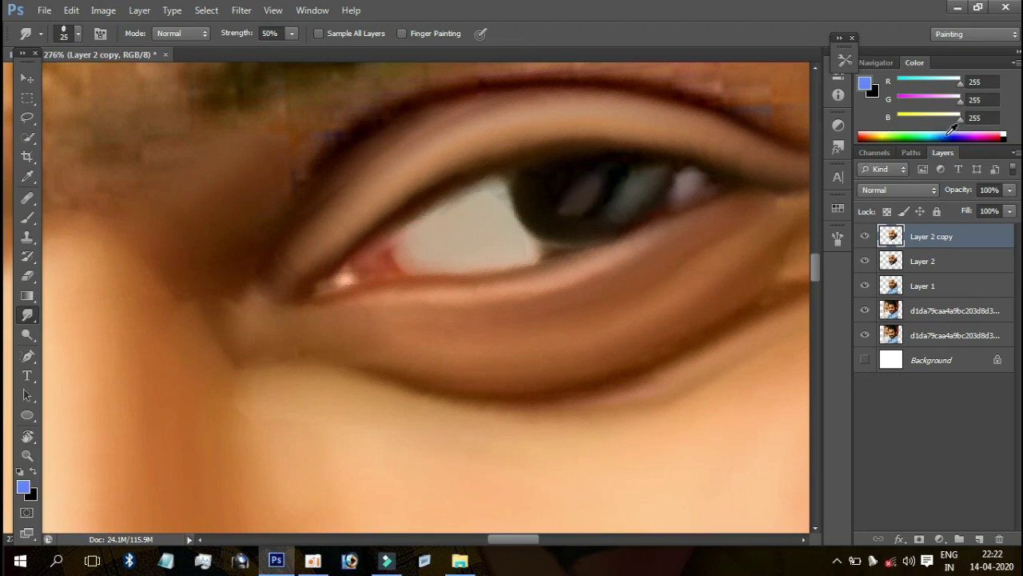
pyautogui.click(946, 134)
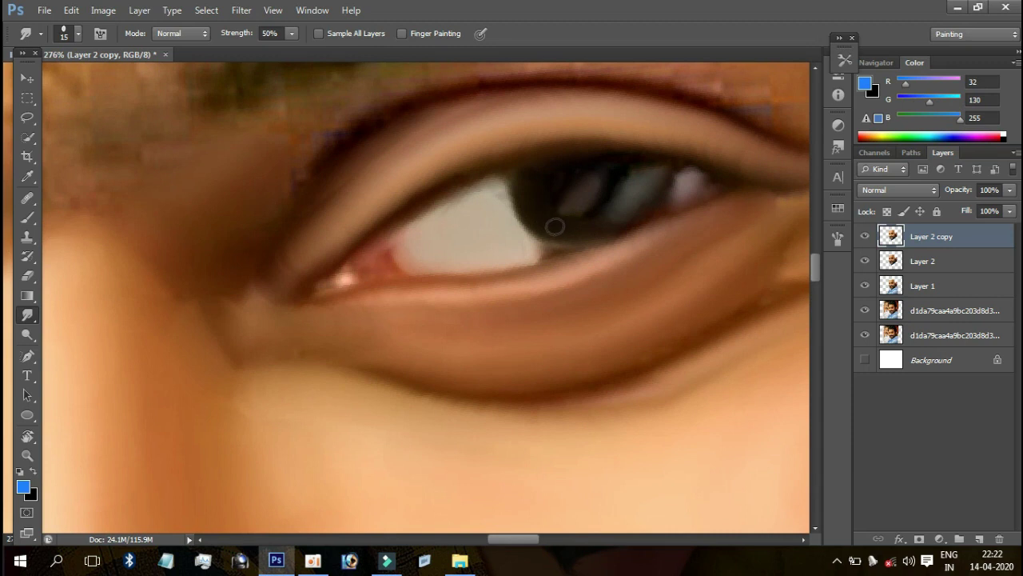
pyautogui.moveTo(546, 223); pyautogui.dragTo(583, 230)
pyautogui.scroll(-1, 590, 198)
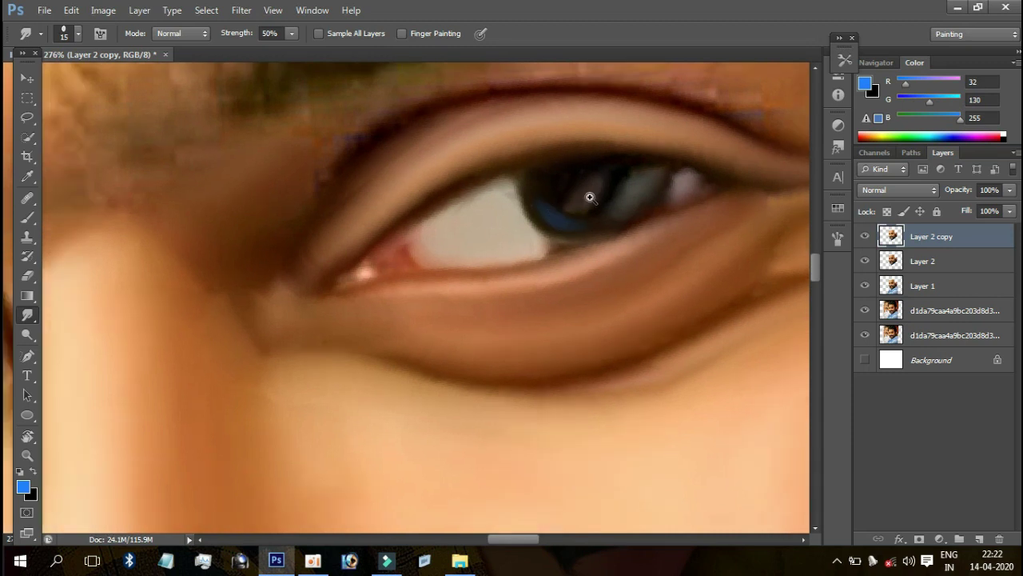
pyautogui.scroll(-5, 590, 197)
pyautogui.scroll(4, 542, 182)
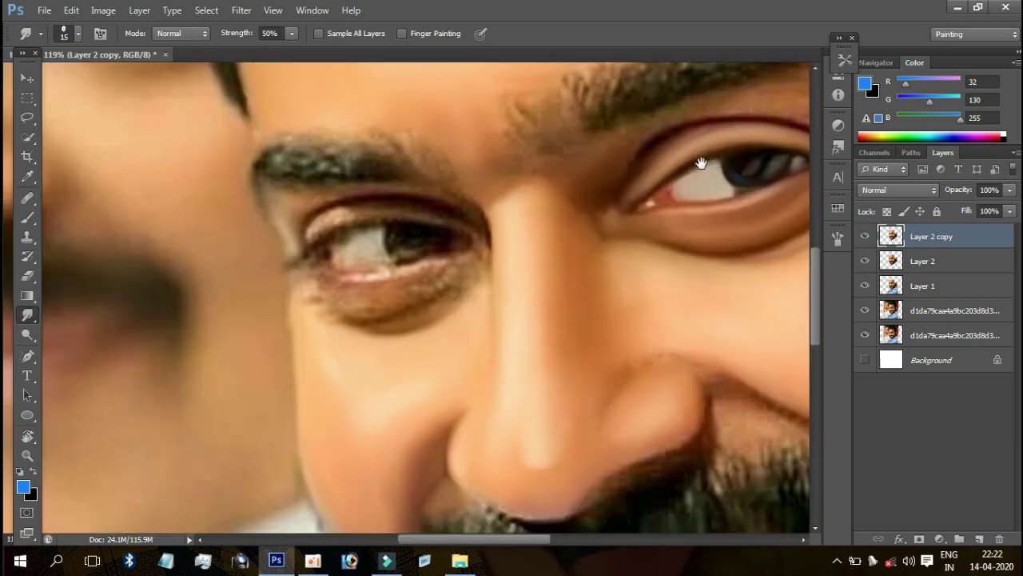
pyautogui.moveTo(700, 163); pyautogui.dragTo(537, 226)
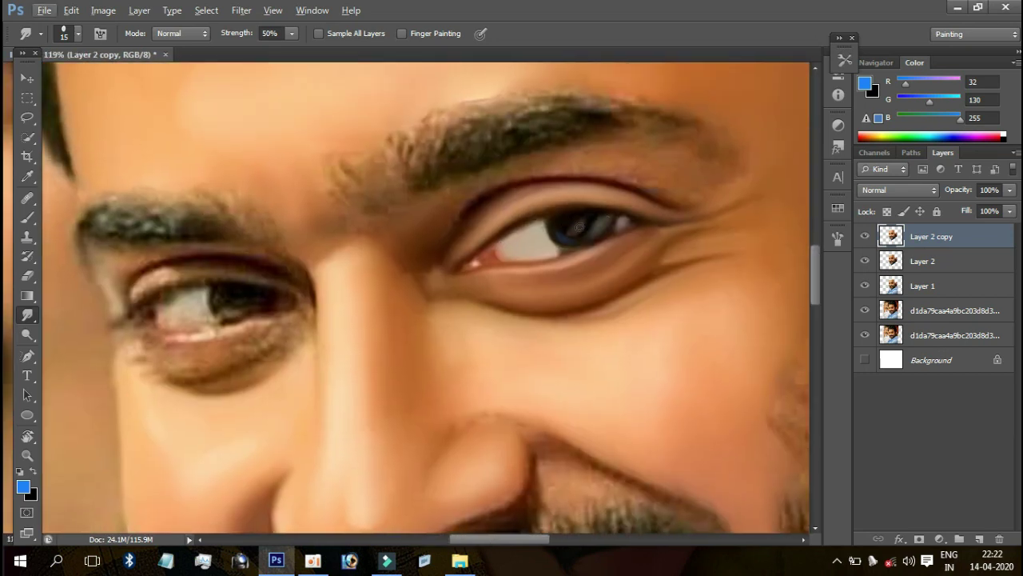
# Step: Reset the painting colour to white with D and X and add a light iris streak
pyautogui.press('d')
pyautogui.press('x')
pyautogui.moveTo(579, 227); pyautogui.dragTo(582, 221)
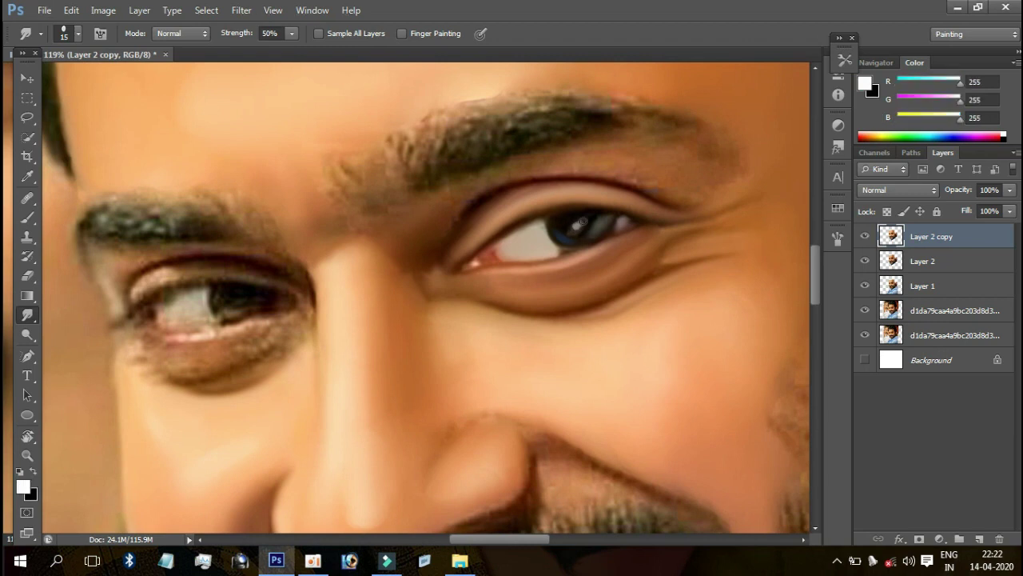
# Step: Zoom to the left eye and smudge a light highlight into its dark iris
pyautogui.scroll(-2, 591, 221)
pyautogui.scroll(-2, 583, 228)
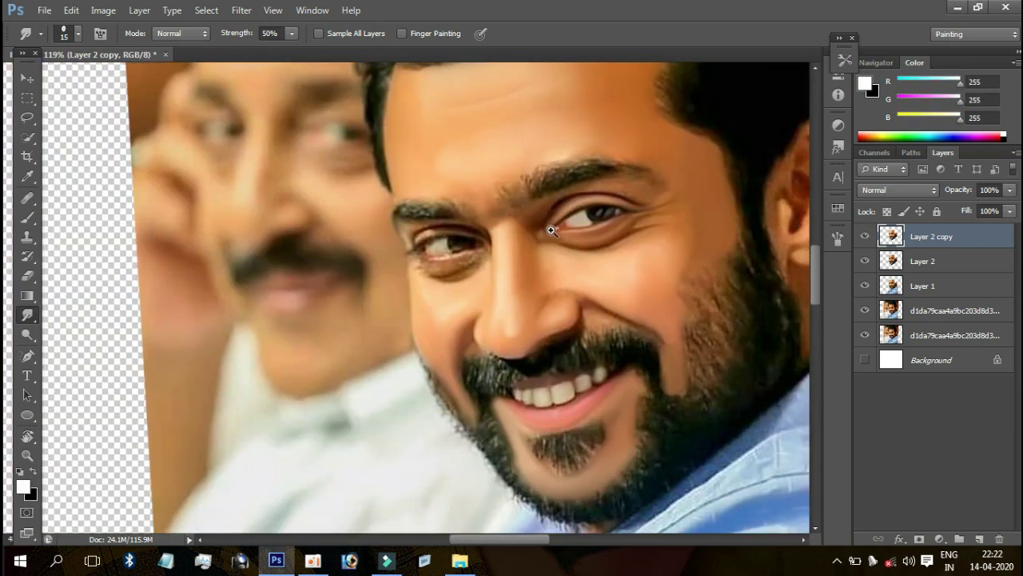
pyautogui.scroll(-1, 572, 240)
pyautogui.scroll(-1, 562, 250)
pyautogui.scroll(3, 562, 250)
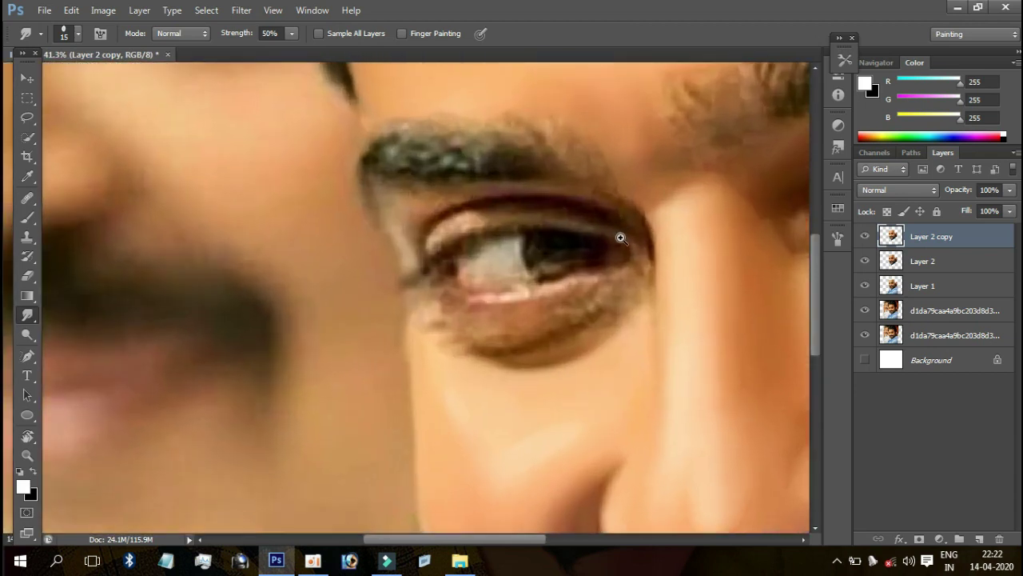
pyautogui.scroll(2, 552, 264)
pyautogui.moveTo(542, 270); pyautogui.dragTo(570, 261)
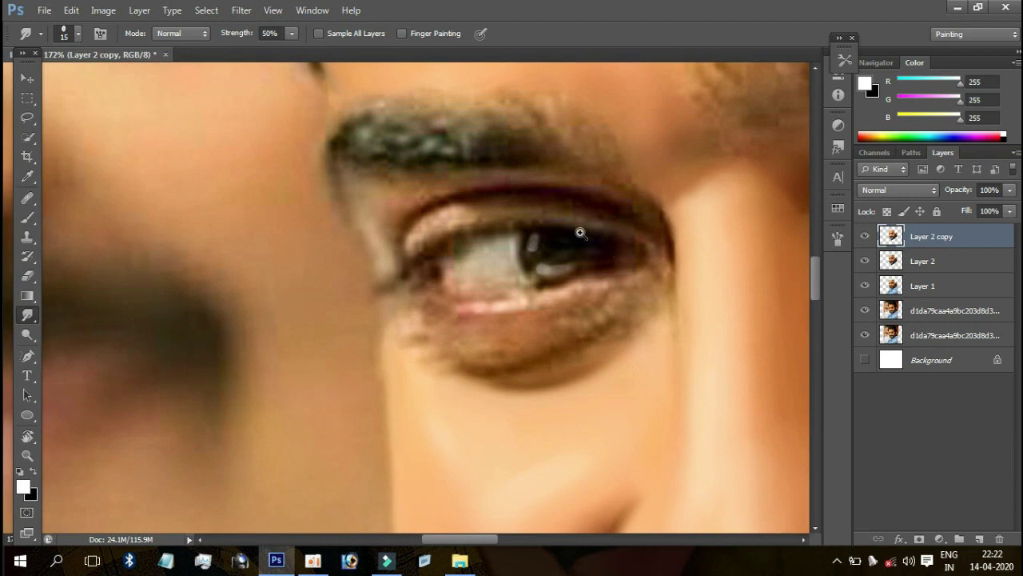
pyautogui.scroll(1, 580, 232)
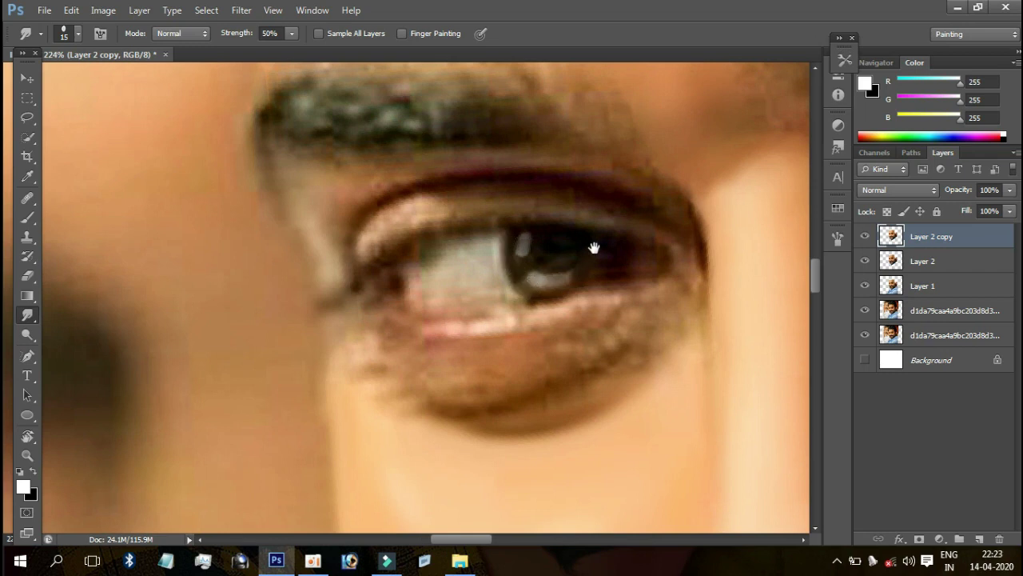
pyautogui.moveTo(594, 248); pyautogui.dragTo(505, 246)
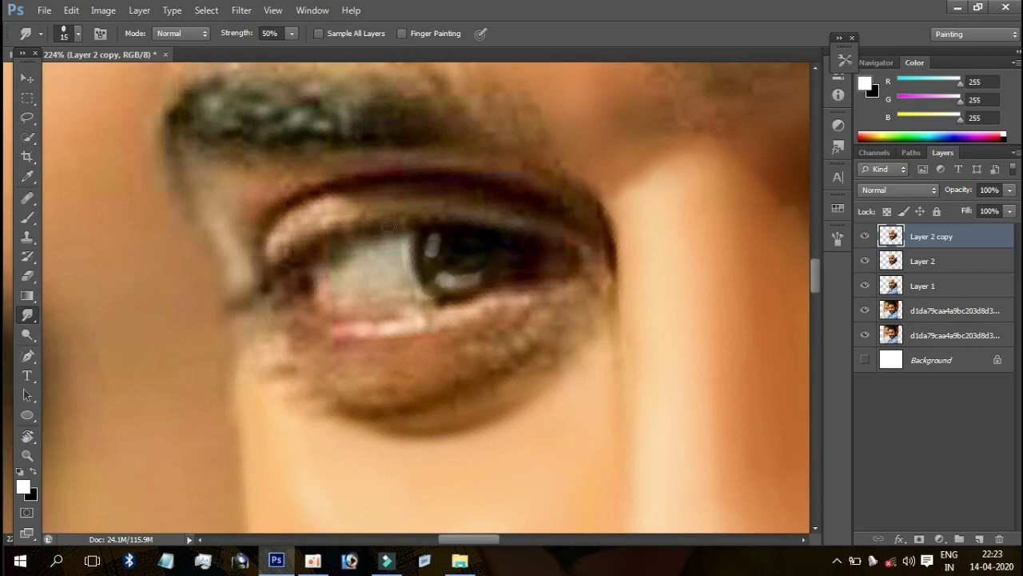
# Step: Enlarge the smudge brush and soften the left eye's upper eyelid and its crease
pyautogui.press(']')
pyautogui.moveTo(331, 228)
pyautogui.mouseDown()
pyautogui.moveTo(320, 216)
pyautogui.moveTo(294, 232)
pyautogui.moveTo(365, 217)
pyautogui.mouseUp()
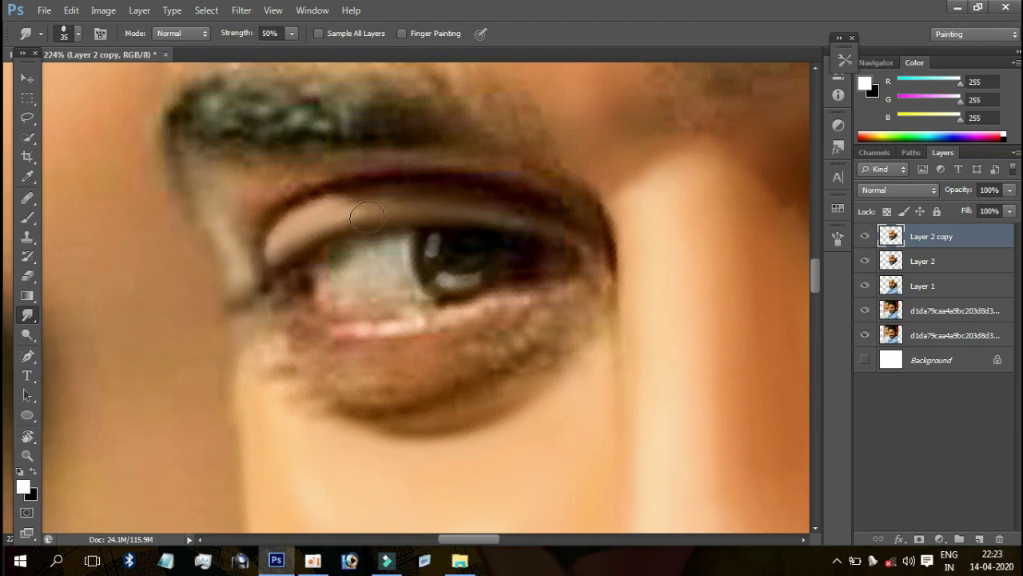
pyautogui.press(']')
pyautogui.moveTo(381, 197)
pyautogui.mouseDown()
pyautogui.moveTo(351, 204)
pyautogui.moveTo(496, 208)
pyautogui.moveTo(478, 205)
pyautogui.moveTo(579, 240)
pyautogui.moveTo(447, 205)
pyautogui.moveTo(338, 213)
pyautogui.moveTo(299, 229)
pyautogui.moveTo(376, 220)
pyautogui.moveTo(491, 164)
pyautogui.mouseUp()
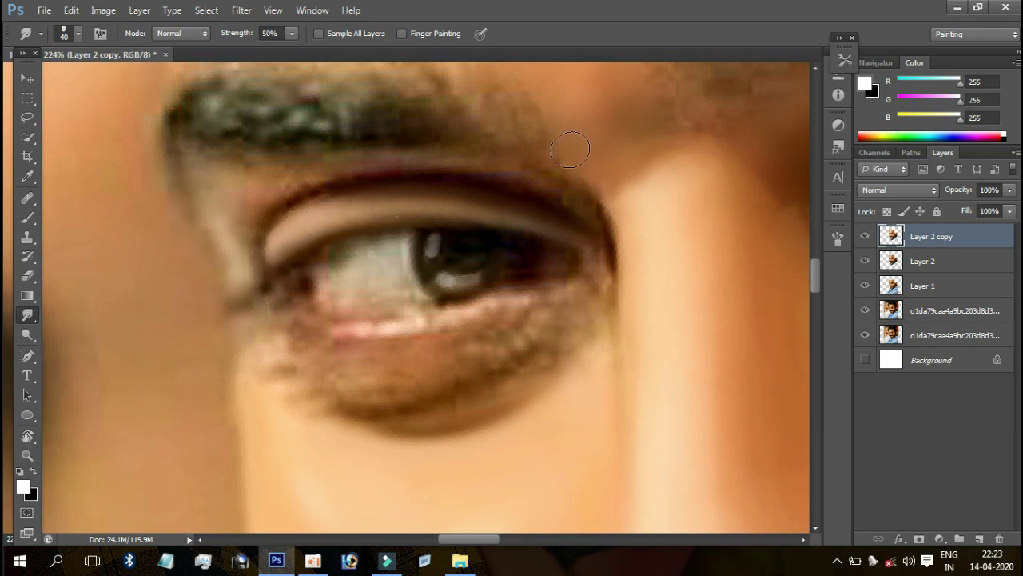
# Step: Smooth the left eye's lower lid and blend the dark under-eye shadow
pyautogui.moveTo(565, 174)
pyautogui.mouseDown()
pyautogui.moveTo(616, 133)
pyautogui.moveTo(665, 69)
pyautogui.mouseUp()
pyautogui.moveTo(483, 223)
pyautogui.mouseDown()
pyautogui.moveTo(428, 232)
pyautogui.moveTo(400, 221)
pyautogui.moveTo(458, 230)
pyautogui.moveTo(664, 200)
pyautogui.moveTo(599, 206)
pyautogui.moveTo(617, 232)
pyautogui.moveTo(681, 209)
pyautogui.mouseUp()
pyautogui.moveTo(638, 231); pyautogui.dragTo(571, 267)
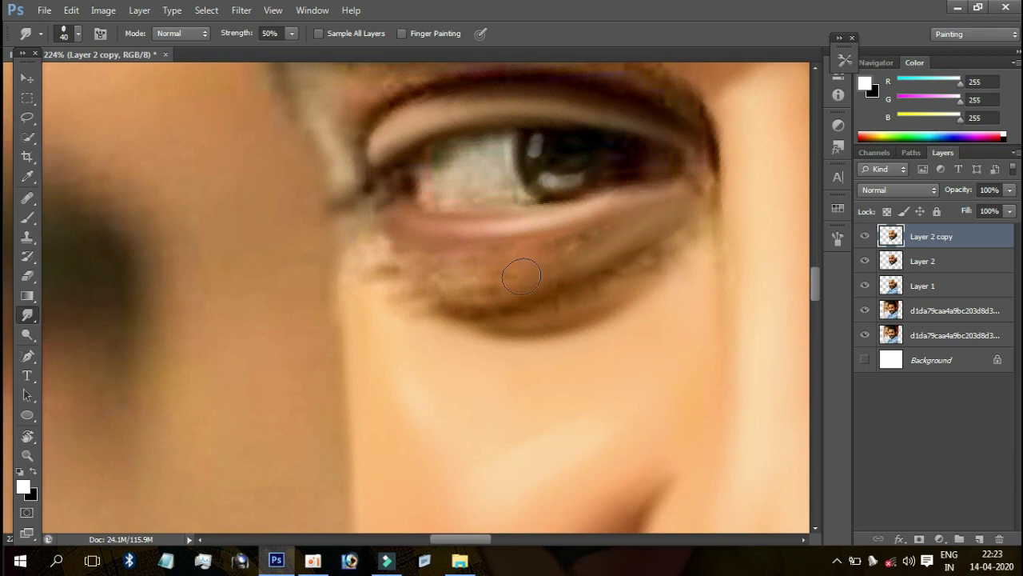
pyautogui.moveTo(633, 269); pyautogui.dragTo(598, 292)
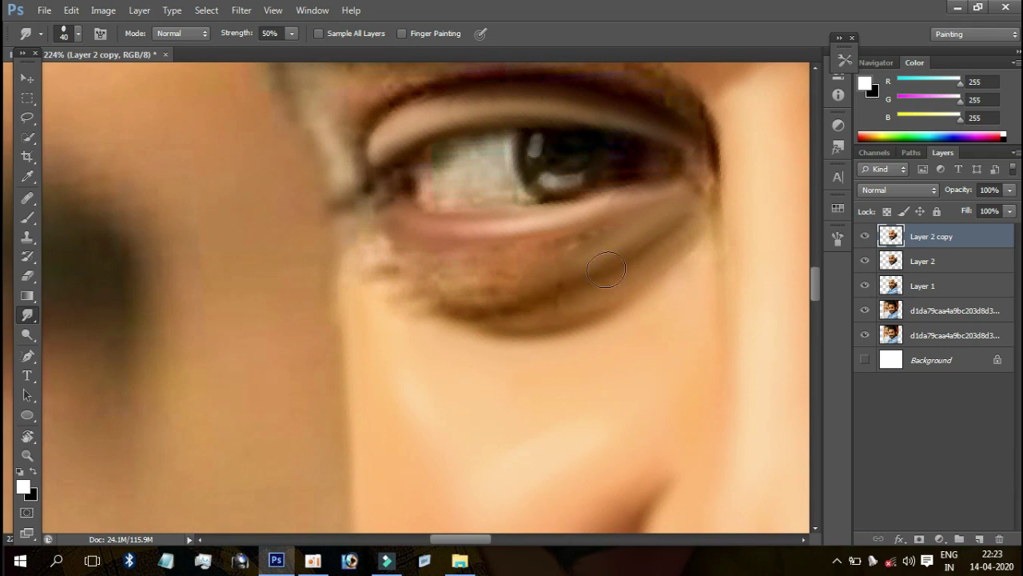
pyautogui.moveTo(650, 244); pyautogui.dragTo(687, 241)
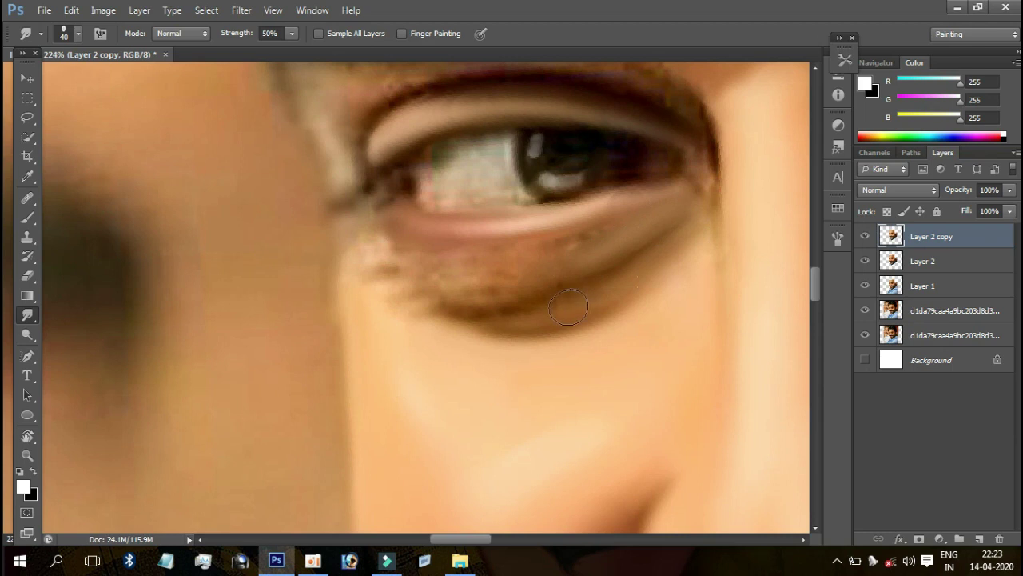
pyautogui.moveTo(507, 317)
pyautogui.mouseDown()
pyautogui.moveTo(473, 287)
pyautogui.moveTo(622, 242)
pyautogui.mouseUp()
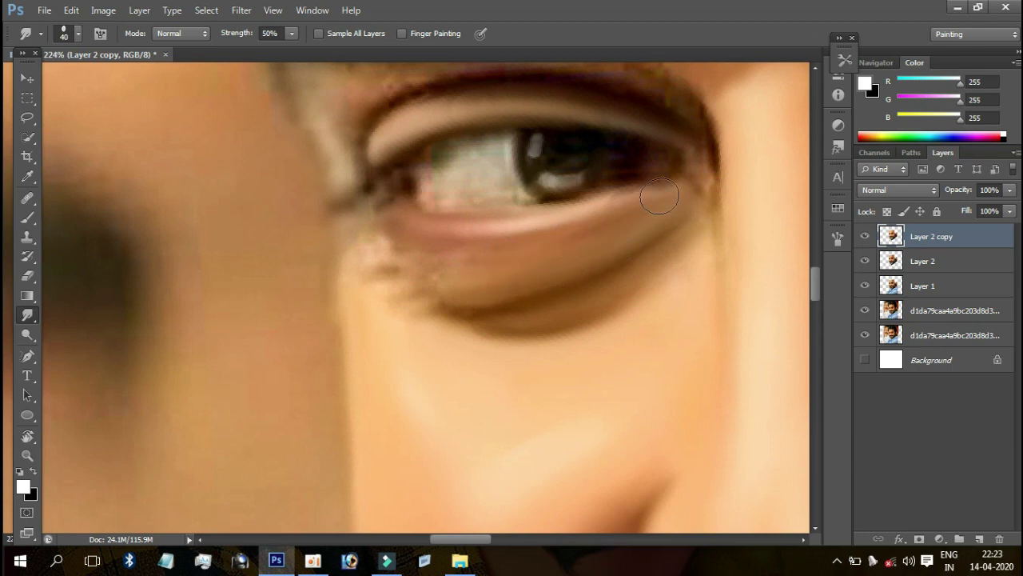
pyautogui.moveTo(434, 264)
pyautogui.mouseDown()
pyautogui.moveTo(468, 264)
pyautogui.moveTo(408, 303)
pyautogui.moveTo(441, 299)
pyautogui.moveTo(372, 263)
pyautogui.moveTo(379, 251)
pyautogui.moveTo(363, 231)
pyautogui.moveTo(393, 182)
pyautogui.moveTo(449, 241)
pyautogui.moveTo(426, 248)
pyautogui.mouseUp()
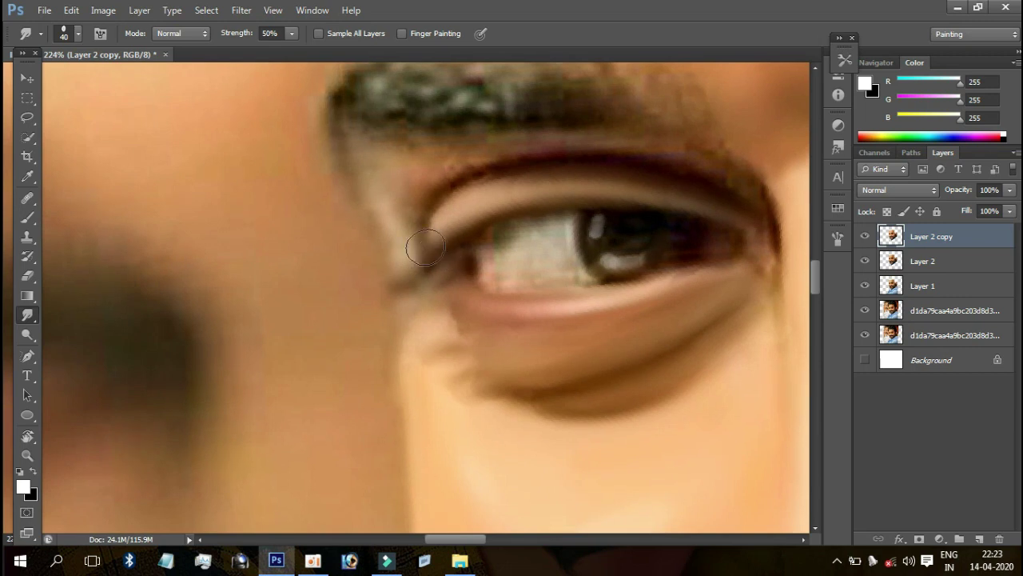
pyautogui.moveTo(425, 183)
pyautogui.mouseDown()
pyautogui.moveTo(406, 290)
pyautogui.moveTo(376, 245)
pyautogui.moveTo(405, 247)
pyautogui.mouseUp()
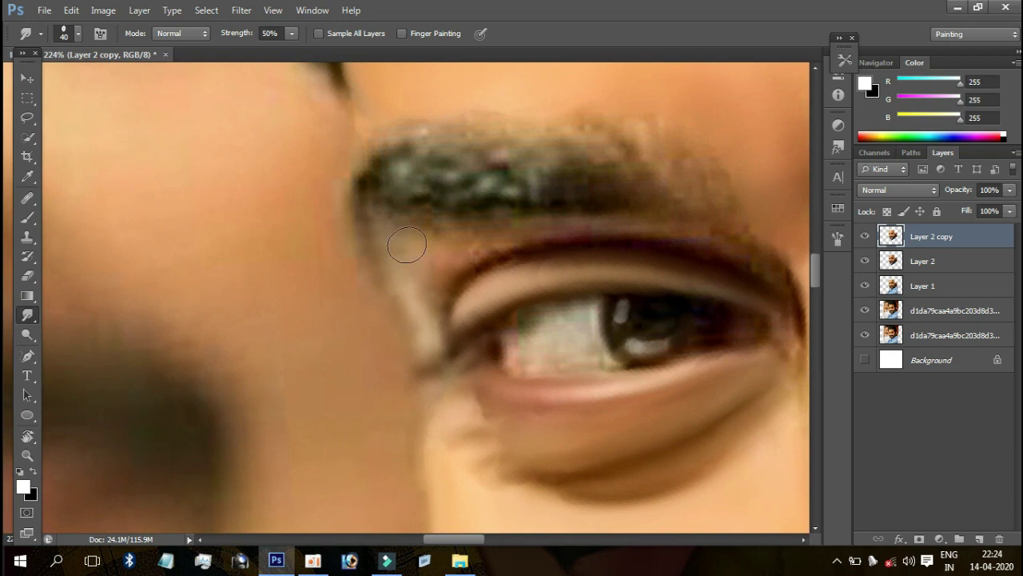
# Step: Lighten and smooth the skin between the eyebrow and the inner eye corner
pyautogui.moveTo(493, 186)
pyautogui.mouseDown()
pyautogui.moveTo(423, 213)
pyautogui.moveTo(475, 213)
pyautogui.moveTo(496, 233)
pyautogui.mouseUp()
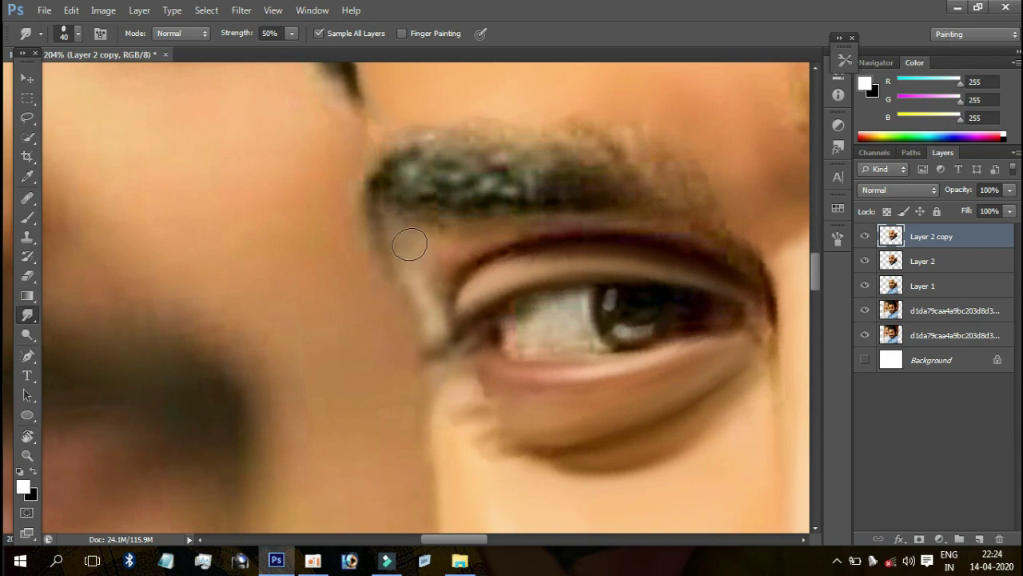
pyautogui.moveTo(402, 242); pyautogui.dragTo(425, 293)
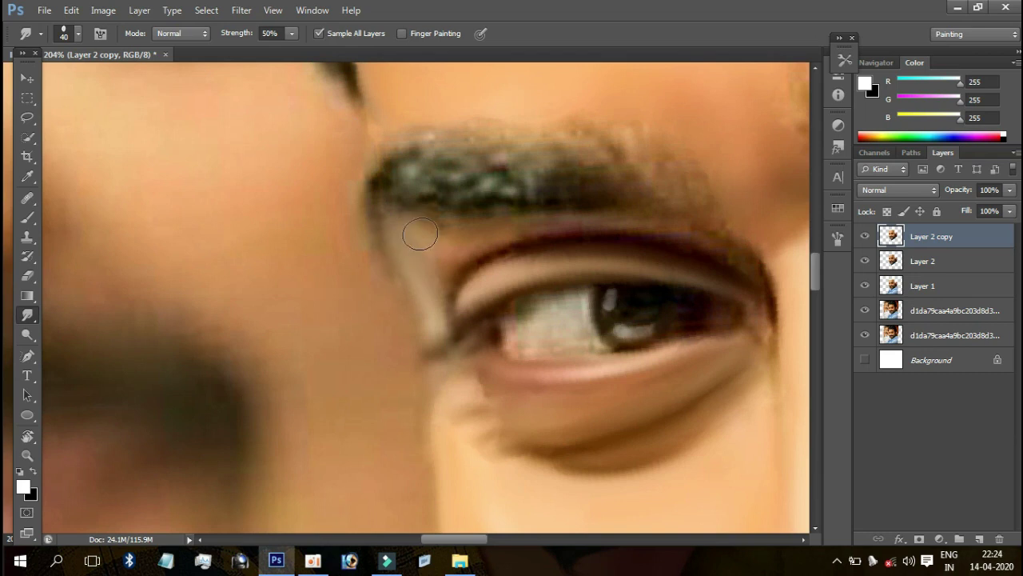
pyautogui.moveTo(405, 248)
pyautogui.mouseDown()
pyautogui.moveTo(420, 288)
pyautogui.moveTo(416, 274)
pyautogui.mouseUp()
pyautogui.moveTo(431, 296); pyautogui.dragTo(430, 230)
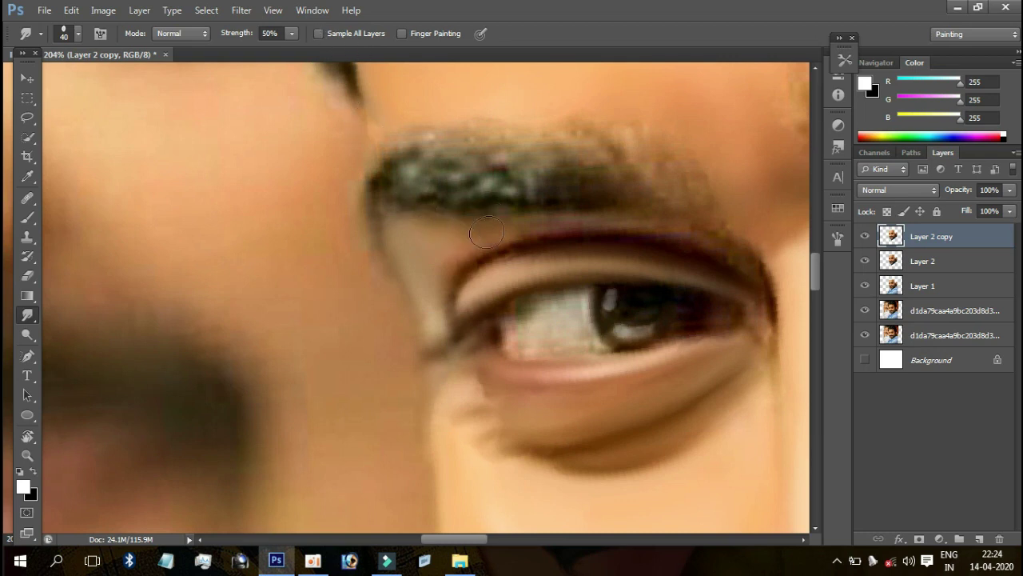
# Step: Smooth the skin along the upper eyelid crease and the nose edge beside the eye
pyautogui.moveTo(522, 227)
pyautogui.mouseDown()
pyautogui.moveTo(766, 276)
pyautogui.moveTo(759, 255)
pyautogui.moveTo(677, 234)
pyautogui.mouseUp()
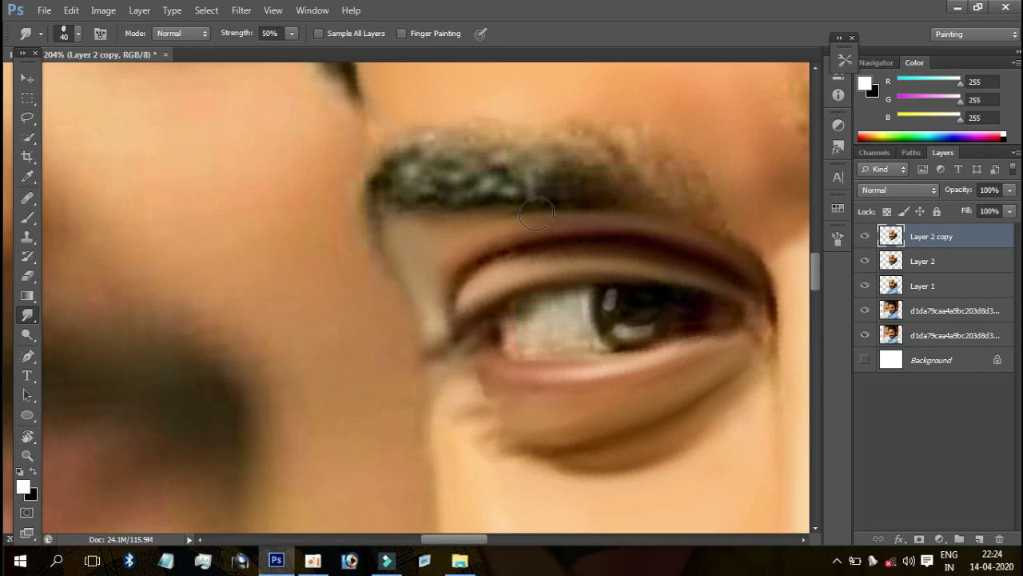
pyautogui.moveTo(580, 212); pyautogui.dragTo(455, 218)
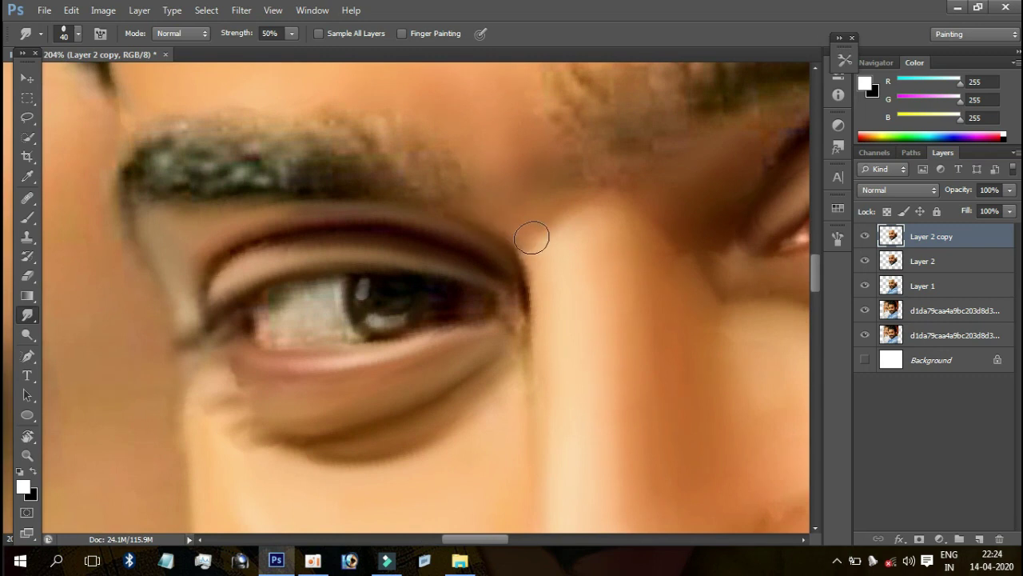
pyautogui.moveTo(498, 207); pyautogui.dragTo(542, 266)
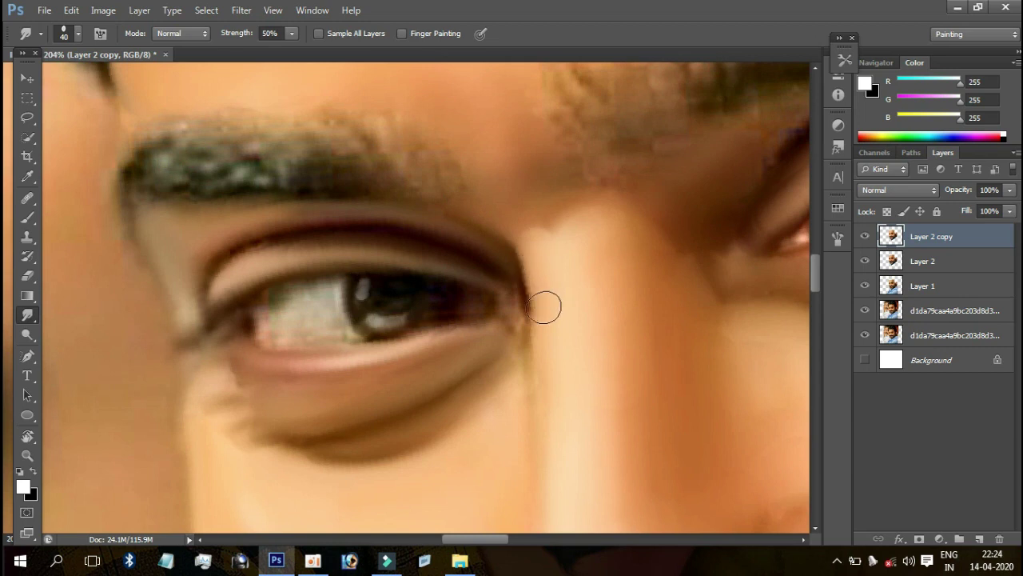
pyautogui.moveTo(551, 338); pyautogui.dragTo(552, 213)
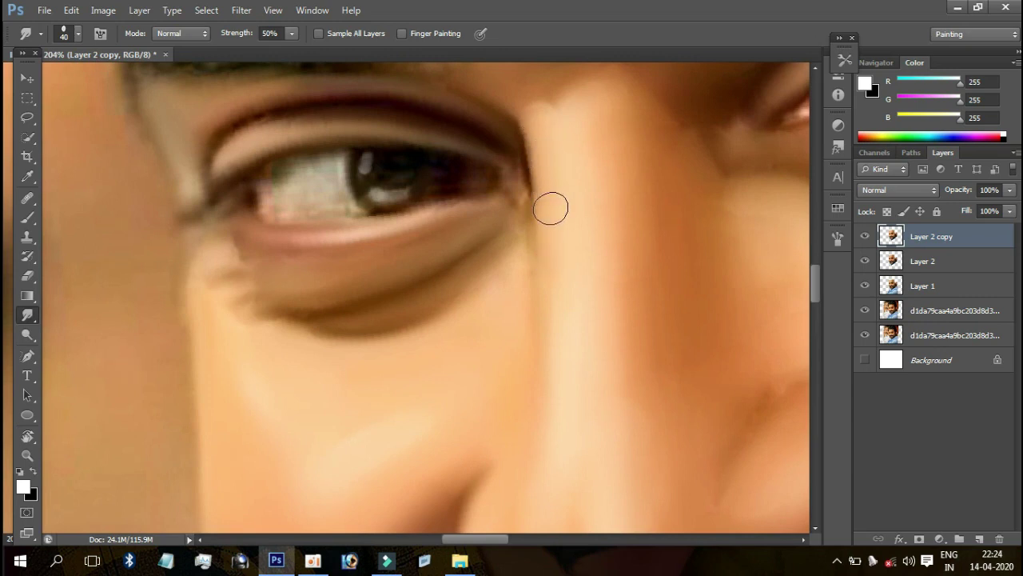
pyautogui.moveTo(594, 178)
pyautogui.mouseDown()
pyautogui.moveTo(525, 211)
pyautogui.moveTo(623, 181)
pyautogui.moveTo(535, 221)
pyautogui.moveTo(601, 163)
pyautogui.mouseUp()
pyautogui.moveTo(403, 194)
pyautogui.mouseDown()
pyautogui.moveTo(456, 224)
pyautogui.moveTo(512, 220)
pyautogui.moveTo(477, 213)
pyautogui.moveTo(485, 208)
pyautogui.moveTo(493, 242)
pyautogui.moveTo(480, 210)
pyautogui.moveTo(464, 211)
pyautogui.moveTo(482, 203)
pyautogui.moveTo(464, 242)
pyautogui.moveTo(441, 217)
pyautogui.moveTo(440, 242)
pyautogui.moveTo(479, 242)
pyautogui.moveTo(441, 217)
pyautogui.moveTo(461, 215)
pyautogui.moveTo(513, 248)
pyautogui.moveTo(490, 247)
pyautogui.mouseUp()
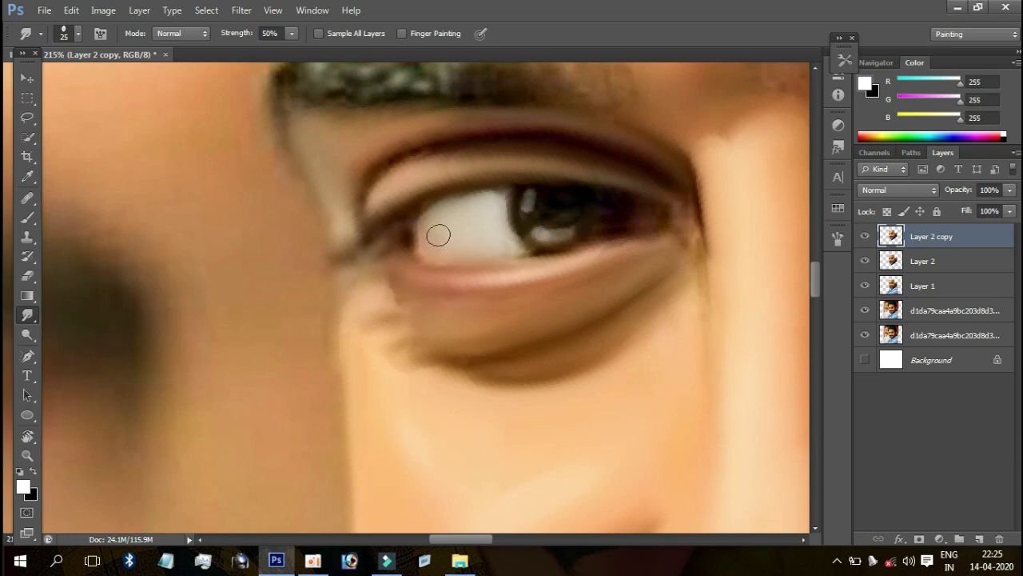
# Step: Blend the inner-corner eye-white edge, upper crease, lower lid edge and dark corner line
pyautogui.moveTo(419, 228); pyautogui.dragTo(425, 215)
pyautogui.moveTo(404, 163)
pyautogui.mouseDown()
pyautogui.moveTo(469, 147)
pyautogui.moveTo(507, 162)
pyautogui.mouseUp()
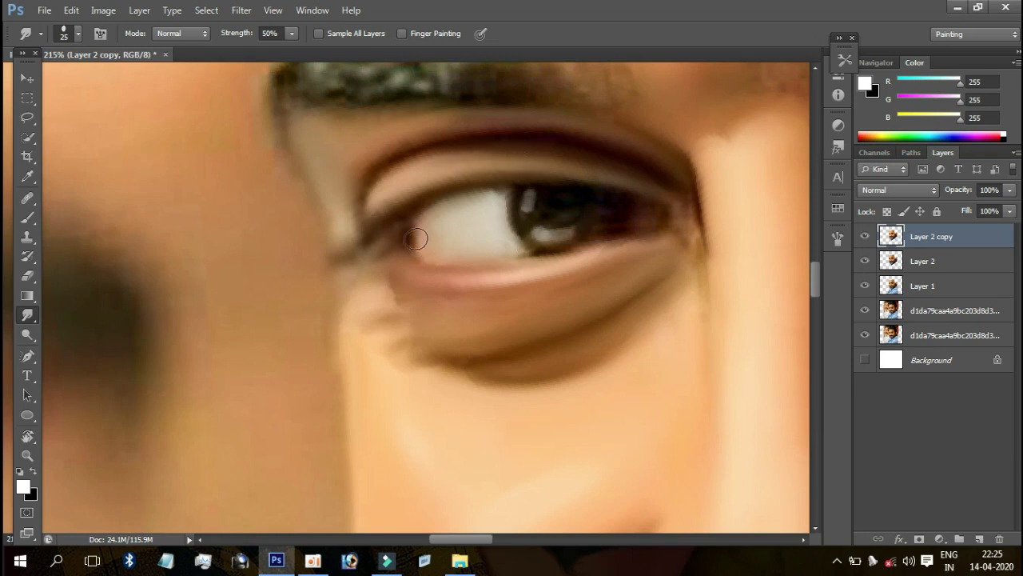
pyautogui.moveTo(418, 246); pyautogui.dragTo(471, 254)
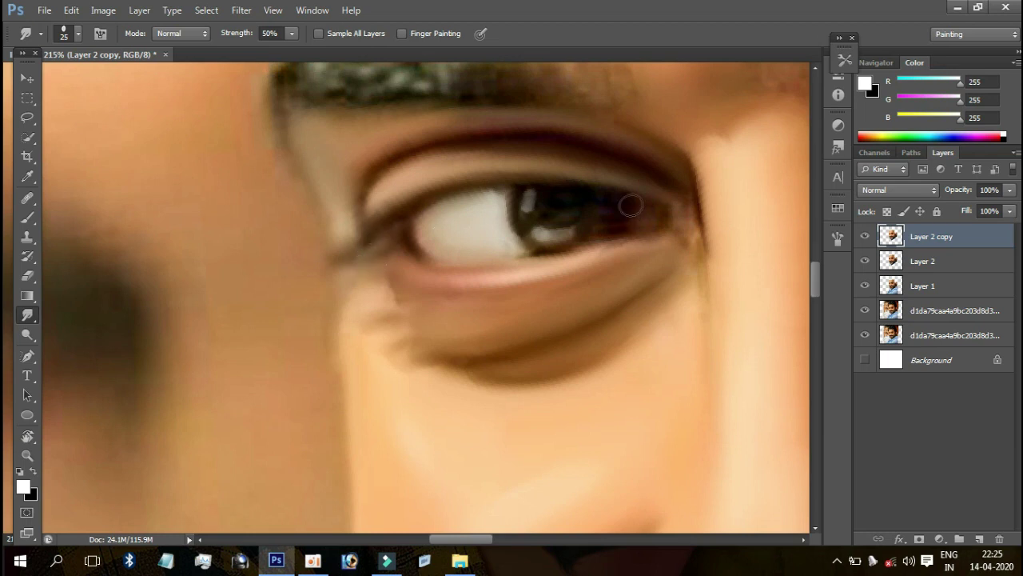
pyautogui.hscroll(3, 501, 247)
pyautogui.moveTo(474, 257); pyautogui.dragTo(510, 249)
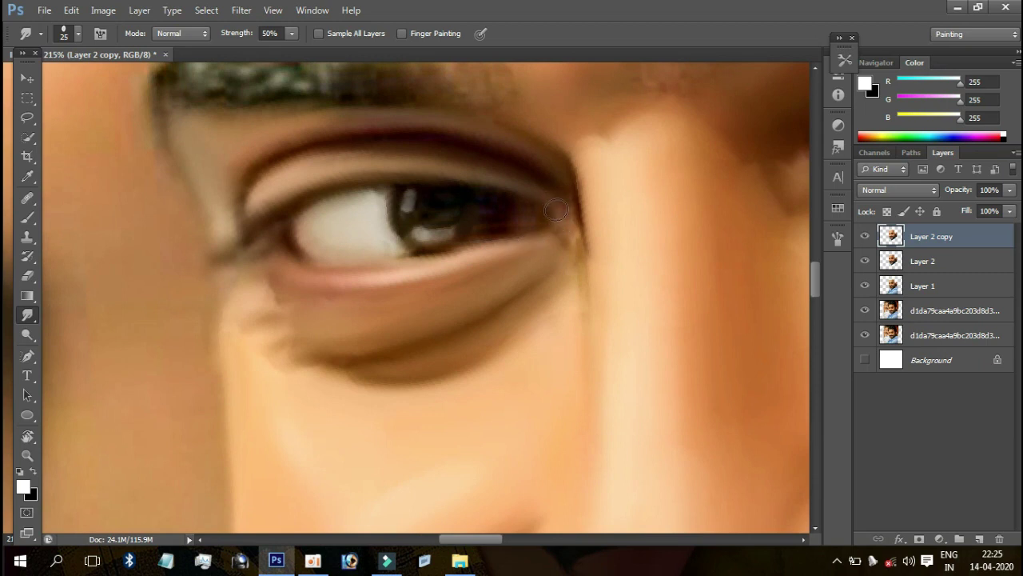
pyautogui.moveTo(557, 209); pyautogui.dragTo(499, 235)
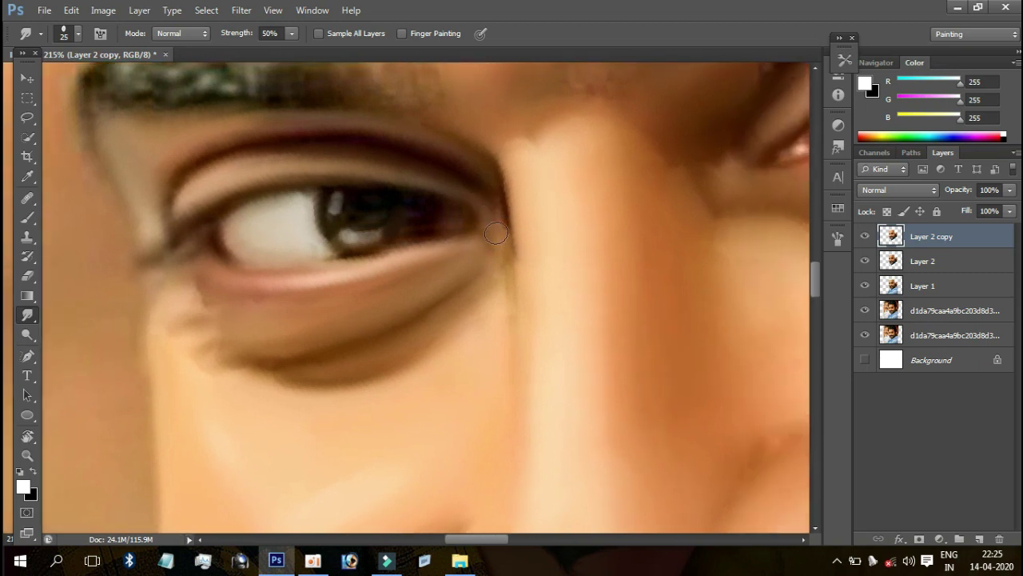
pyautogui.moveTo(515, 225)
pyautogui.mouseDown()
pyautogui.moveTo(518, 272)
pyautogui.moveTo(469, 261)
pyautogui.moveTo(549, 228)
pyautogui.moveTo(491, 213)
pyautogui.moveTo(590, 208)
pyautogui.moveTo(611, 187)
pyautogui.moveTo(602, 260)
pyautogui.moveTo(583, 216)
pyautogui.mouseUp()
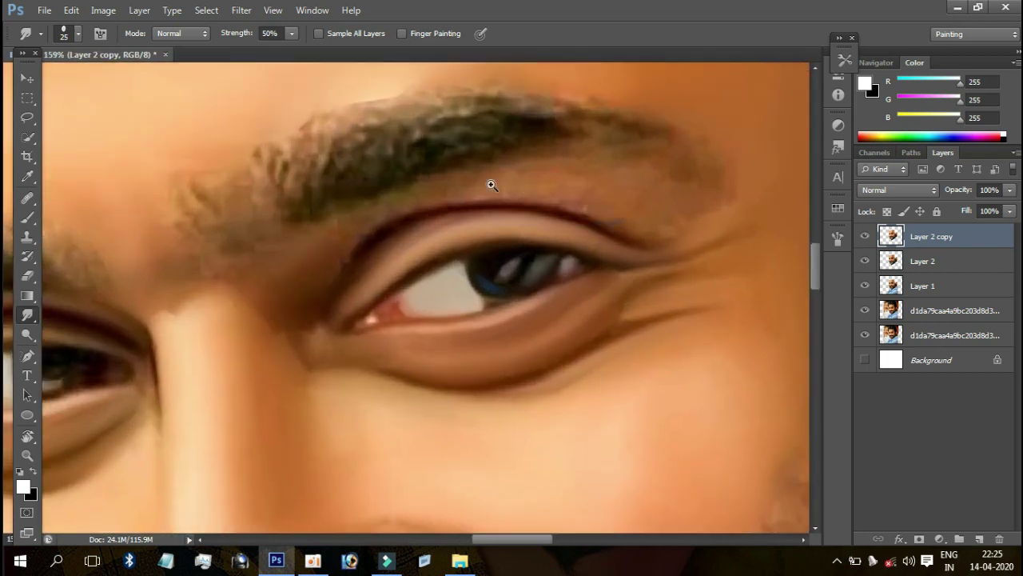
# Step: Zoom to the second eye and smear its eyebrow tail into the skin at brush size 90
pyautogui.moveTo(492, 185); pyautogui.dragTo(487, 196)
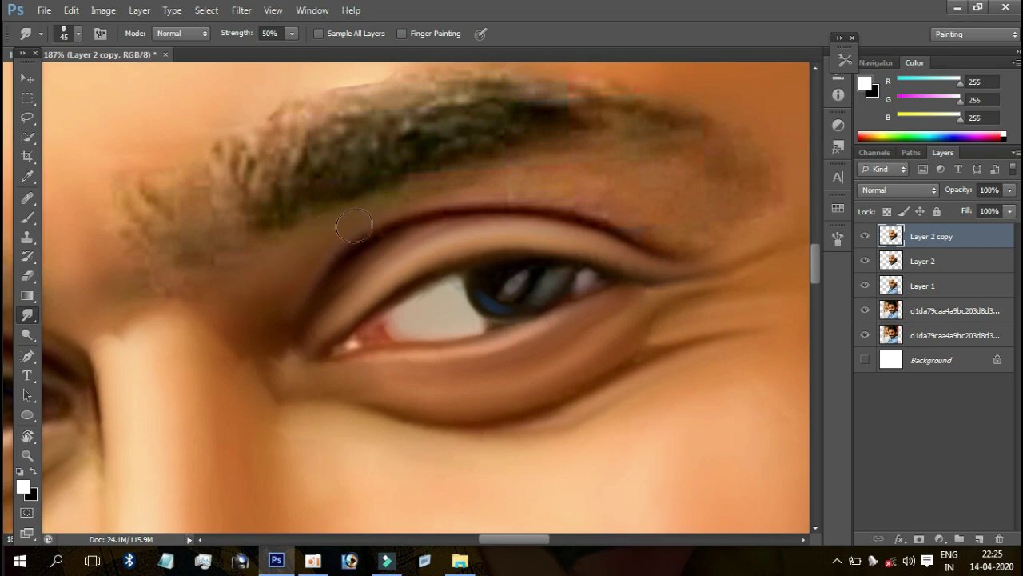
pyautogui.press(']')
pyautogui.press(']')
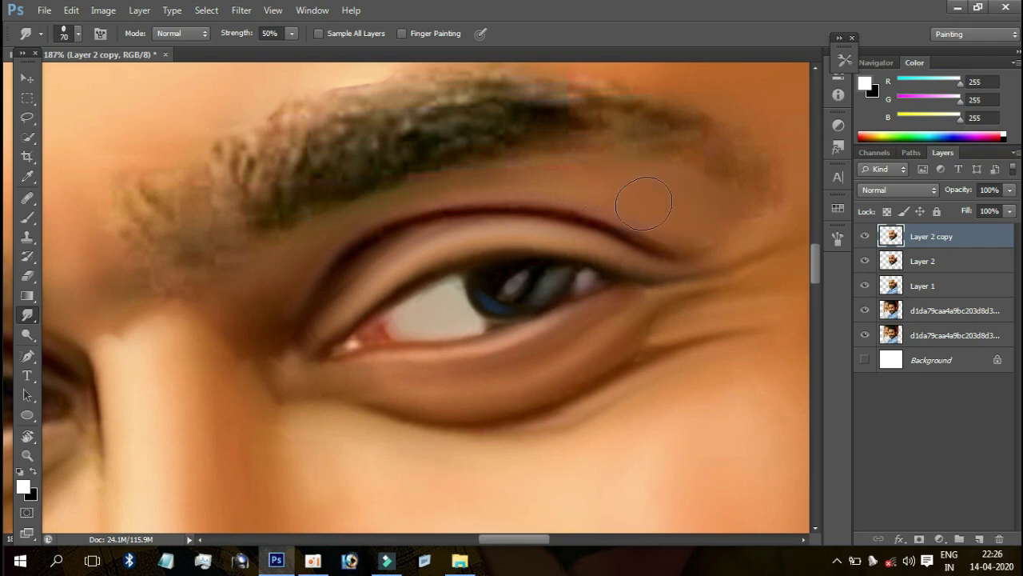
pyautogui.press('[')
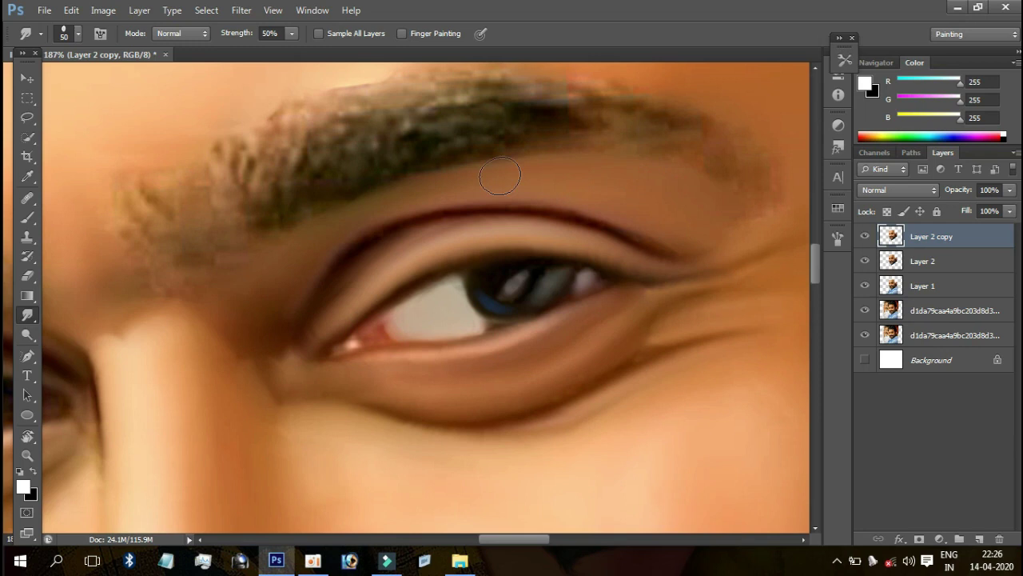
pyautogui.moveTo(659, 156)
pyautogui.mouseDown()
pyautogui.moveTo(456, 217)
pyautogui.moveTo(477, 230)
pyautogui.mouseUp()
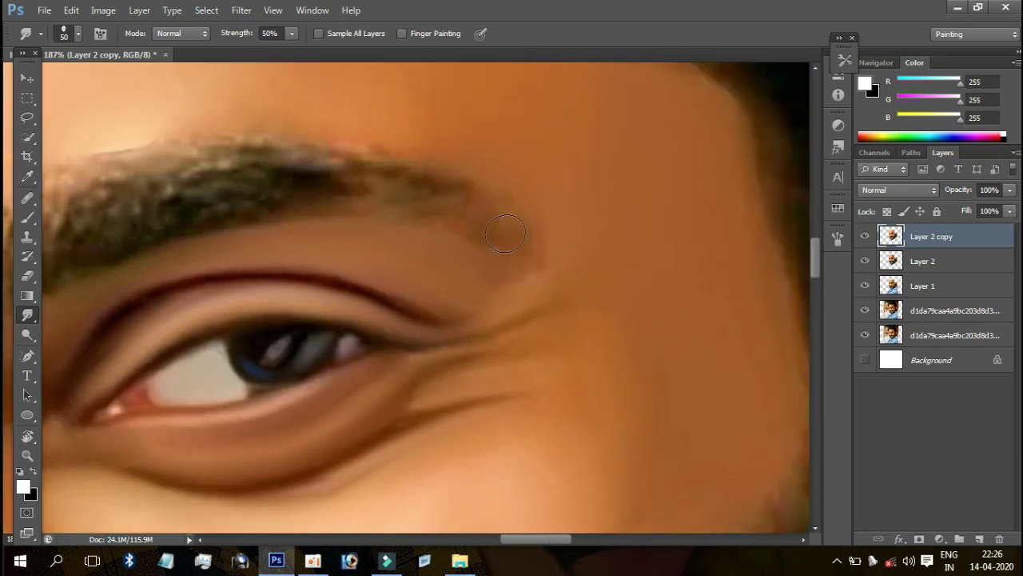
pyautogui.press(']')
pyautogui.press(']')
pyautogui.press(']')
pyautogui.moveTo(546, 252)
pyautogui.mouseDown()
pyautogui.moveTo(530, 206)
pyautogui.moveTo(506, 201)
pyautogui.moveTo(490, 238)
pyautogui.mouseUp()
# Step: At brush size 70, soften the wrinkle below the outer eye corner and the lower crease
pyautogui.moveTo(583, 205)
pyautogui.mouseDown()
pyautogui.moveTo(496, 238)
pyautogui.moveTo(585, 185)
pyautogui.mouseUp()
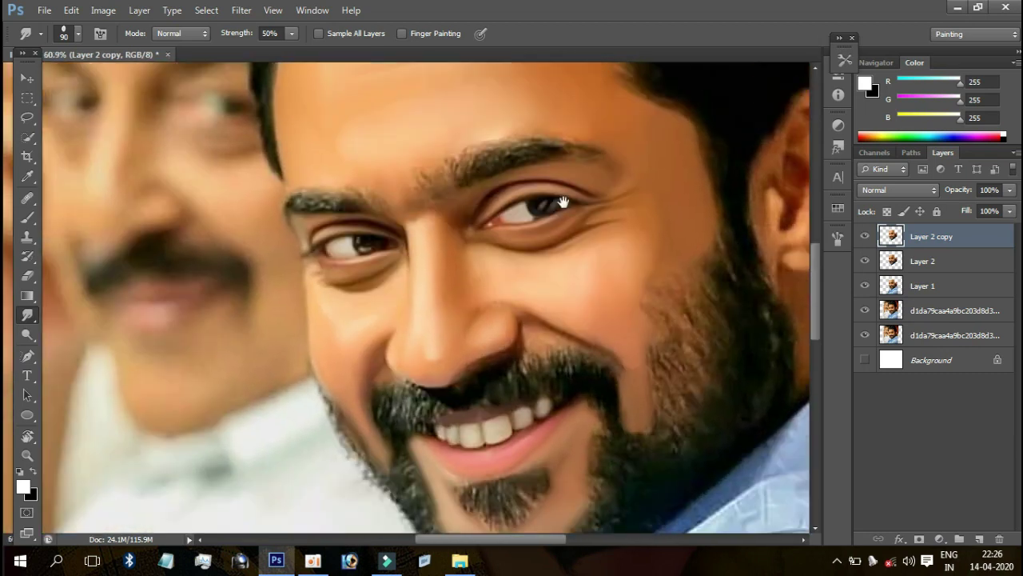
pyautogui.moveTo(575, 229)
pyautogui.mouseDown()
pyautogui.moveTo(640, 222)
pyautogui.moveTo(654, 205)
pyautogui.mouseUp()
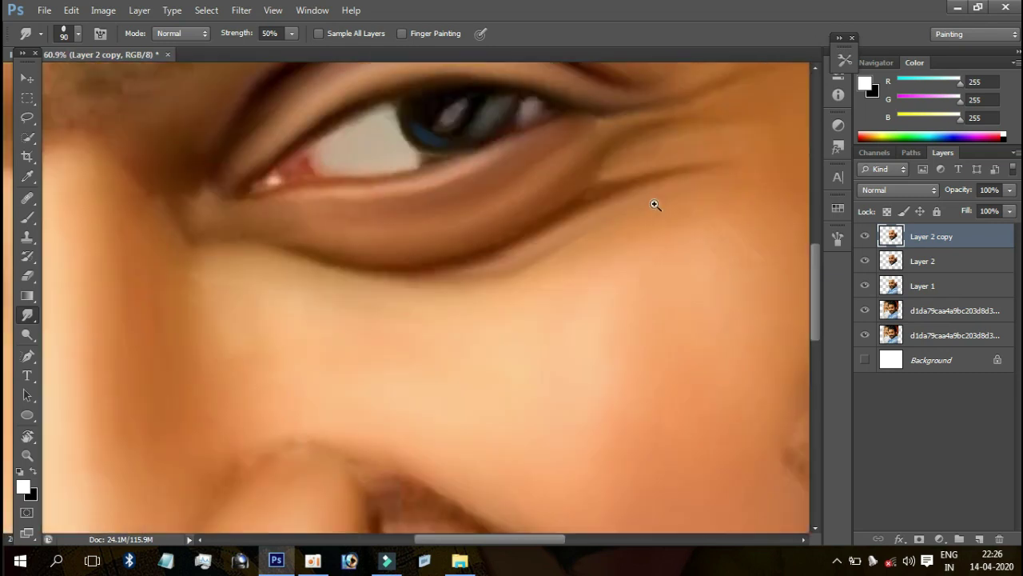
pyautogui.press('[')
pyautogui.press('[')
pyautogui.moveTo(583, 183)
pyautogui.mouseDown()
pyautogui.moveTo(639, 156)
pyautogui.moveTo(617, 164)
pyautogui.moveTo(621, 146)
pyautogui.moveTo(637, 205)
pyautogui.moveTo(581, 226)
pyautogui.moveTo(507, 221)
pyautogui.mouseUp()
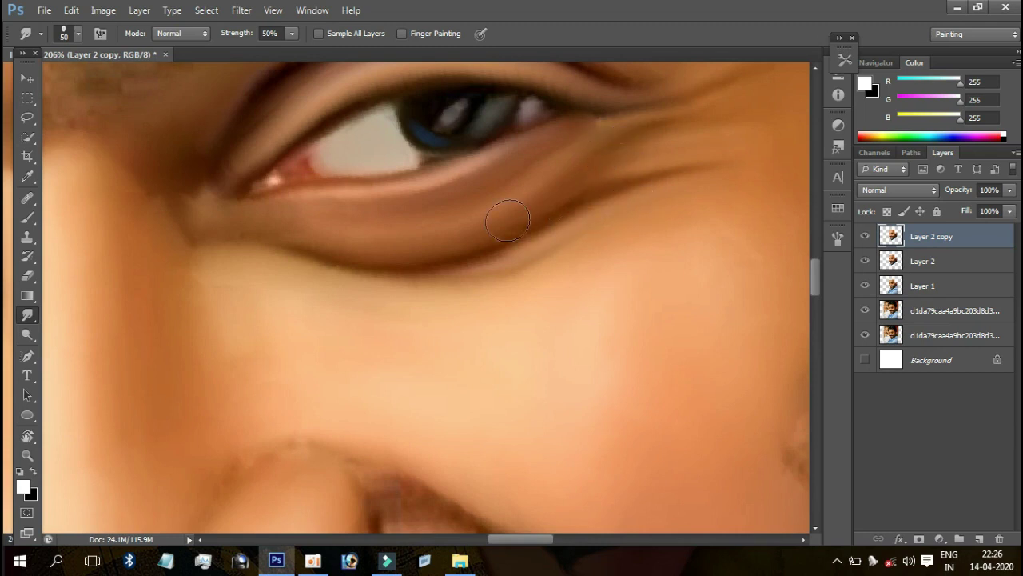
pyautogui.moveTo(571, 186)
pyautogui.mouseDown()
pyautogui.moveTo(552, 240)
pyautogui.moveTo(502, 258)
pyautogui.moveTo(565, 269)
pyautogui.mouseUp()
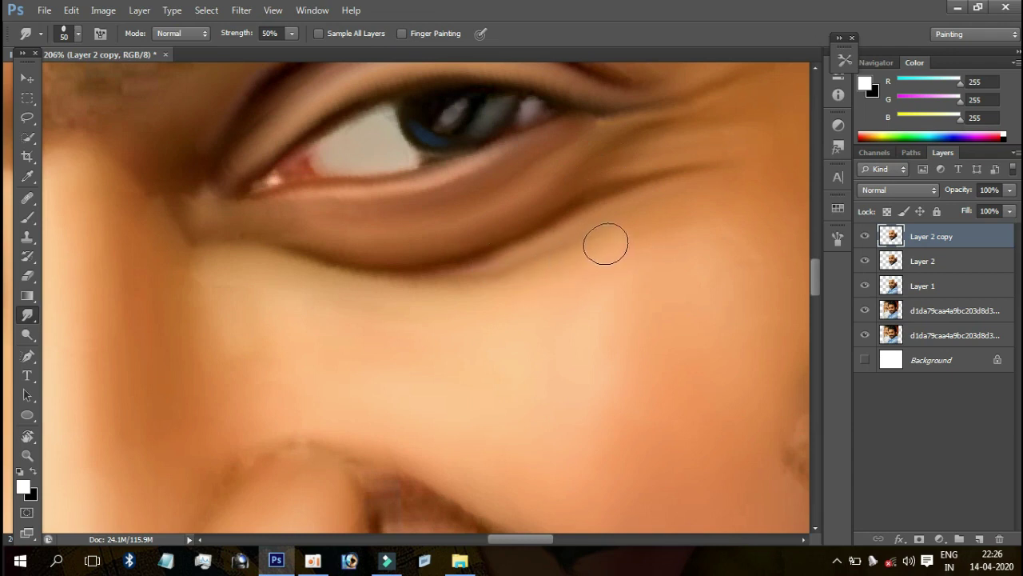
# Step: Zoom in on the nose and blend the nostril edge into the skin
pyautogui.scroll(-5, 508, 269)
pyautogui.scroll(3, 576, 258)
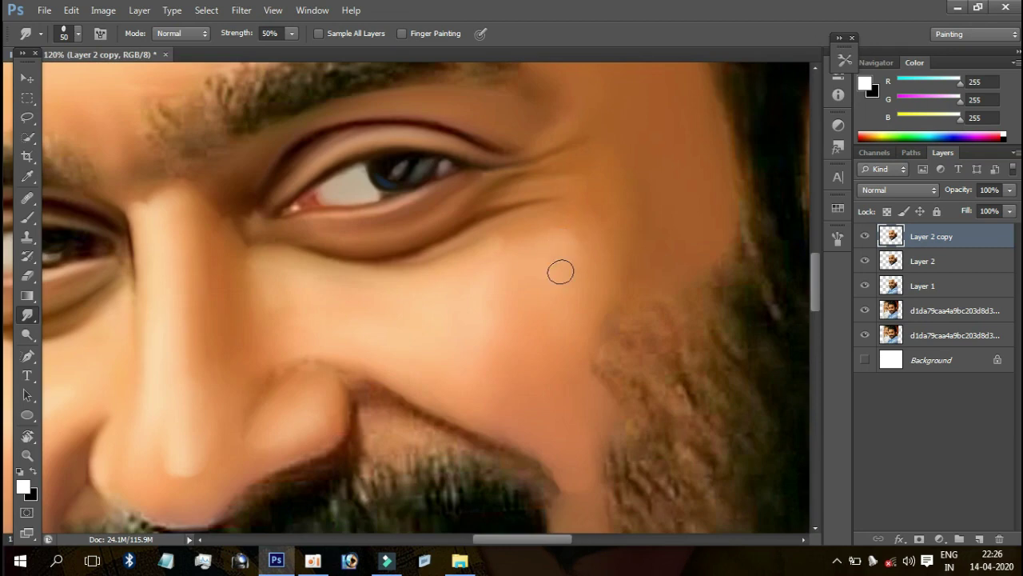
pyautogui.scroll(-2, 559, 271)
pyautogui.scroll(-1, 571, 269)
pyautogui.moveTo(570, 269)
pyautogui.mouseDown()
pyautogui.moveTo(621, 235)
pyautogui.moveTo(456, 239)
pyautogui.moveTo(411, 267)
pyautogui.mouseUp()
pyautogui.scroll(4, 325, 319)
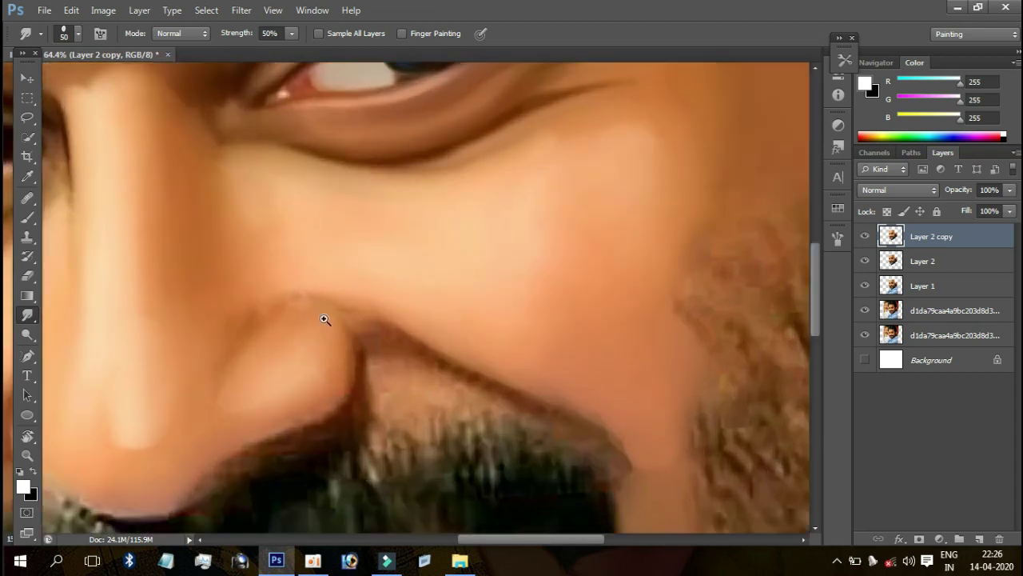
pyautogui.scroll(3, 432, 190)
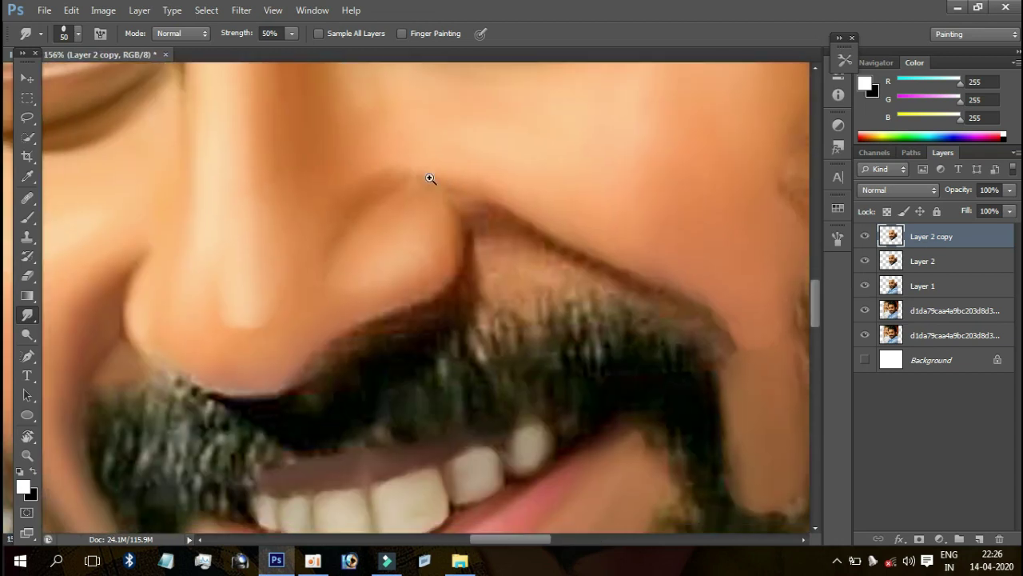
pyautogui.scroll(1, 430, 178)
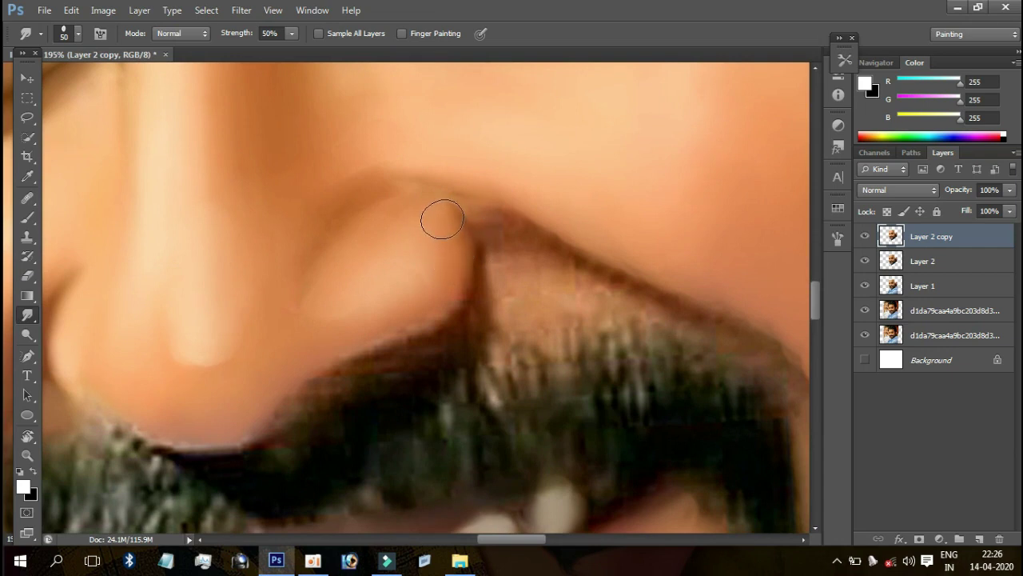
pyautogui.moveTo(446, 230)
pyautogui.mouseDown()
pyautogui.moveTo(439, 281)
pyautogui.moveTo(411, 310)
pyautogui.moveTo(317, 352)
pyautogui.mouseUp()
# Step: Blend the moustache edge and the dark nose-moustache line into the skin
pyautogui.moveTo(476, 280); pyautogui.dragTo(348, 306)
pyautogui.moveTo(384, 306)
pyautogui.mouseDown()
pyautogui.moveTo(388, 298)
pyautogui.moveTo(457, 342)
pyautogui.moveTo(397, 325)
pyautogui.moveTo(413, 338)
pyautogui.moveTo(357, 344)
pyautogui.moveTo(359, 301)
pyautogui.moveTo(381, 333)
pyautogui.moveTo(445, 341)
pyautogui.mouseUp()
pyautogui.moveTo(329, 247)
pyautogui.mouseDown()
pyautogui.moveTo(354, 279)
pyautogui.moveTo(398, 256)
pyautogui.moveTo(512, 306)
pyautogui.moveTo(388, 240)
pyautogui.moveTo(505, 293)
pyautogui.moveTo(541, 372)
pyautogui.moveTo(524, 378)
pyautogui.moveTo(528, 354)
pyautogui.moveTo(552, 336)
pyautogui.moveTo(548, 304)
pyautogui.moveTo(508, 283)
pyautogui.moveTo(526, 343)
pyautogui.moveTo(449, 304)
pyautogui.mouseUp()
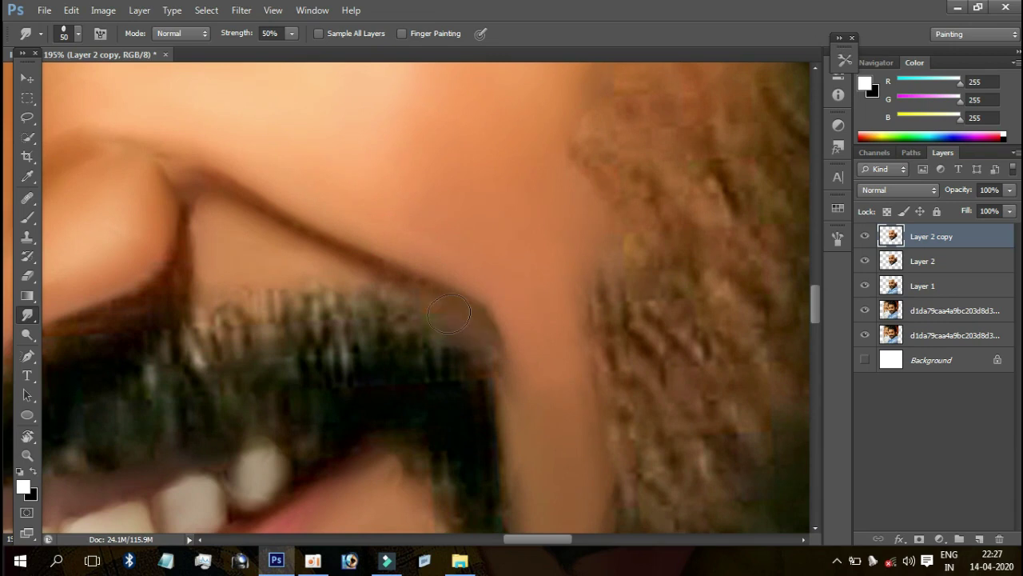
pyautogui.moveTo(387, 291); pyautogui.dragTo(384, 233)
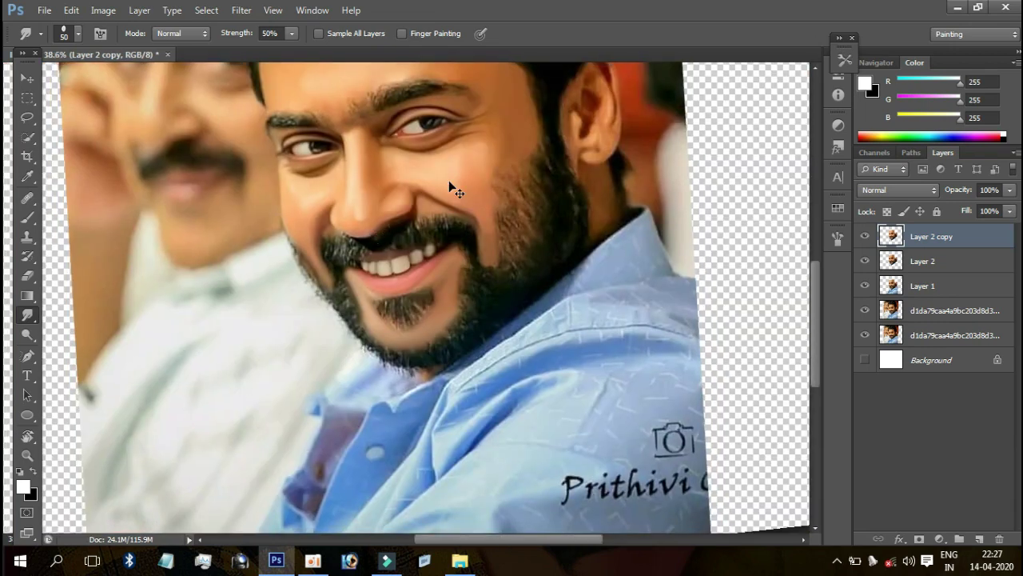
# Step: Zoom in on the moustache and right cheek and soften the pointed moustache tip
pyautogui.moveTo(449, 186); pyautogui.dragTo(410, 207)
pyautogui.moveTo(407, 293)
pyautogui.mouseDown()
pyautogui.moveTo(526, 286)
pyautogui.moveTo(520, 268)
pyautogui.mouseUp()
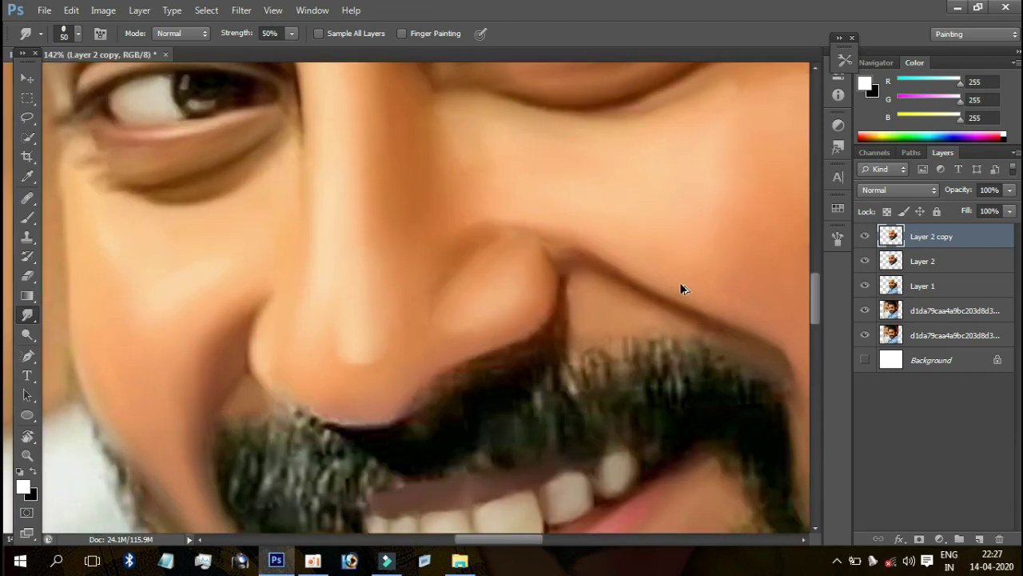
pyautogui.moveTo(692, 275)
pyautogui.mouseDown()
pyautogui.moveTo(495, 213)
pyautogui.moveTo(525, 237)
pyautogui.mouseUp()
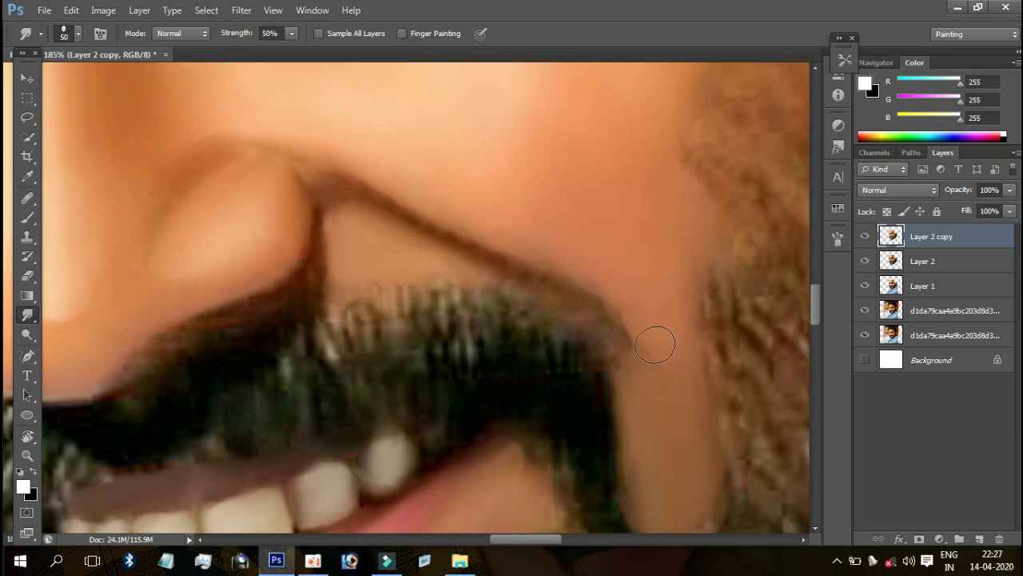
pyautogui.moveTo(635, 372)
pyautogui.mouseDown()
pyautogui.moveTo(643, 339)
pyautogui.moveTo(621, 304)
pyautogui.moveTo(694, 338)
pyautogui.mouseUp()
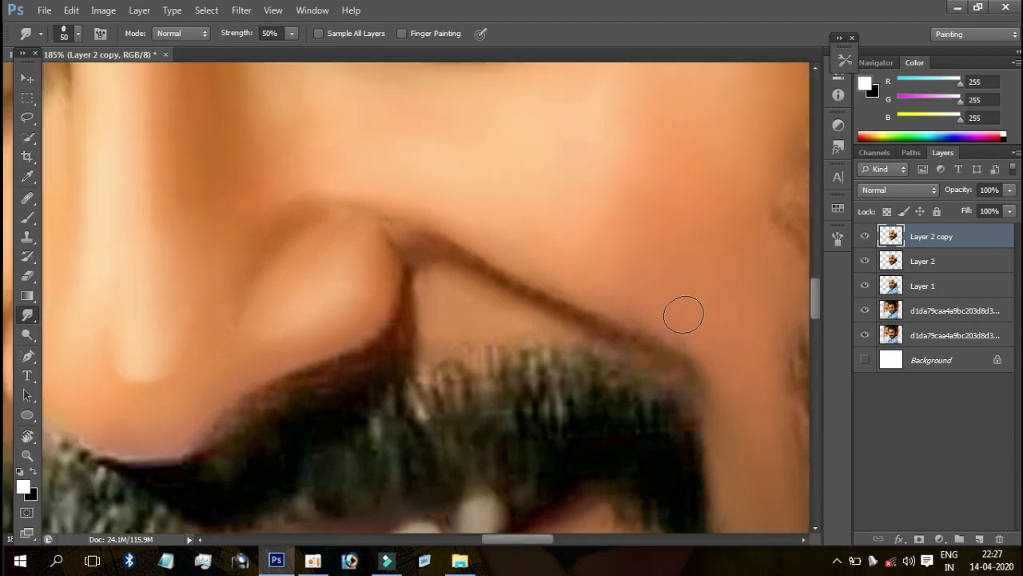
# Step: At brush size 90, smudge the moustache edge into the cheek and beside the nose
pyautogui.press(']')
pyautogui.press(']')
pyautogui.press(']')
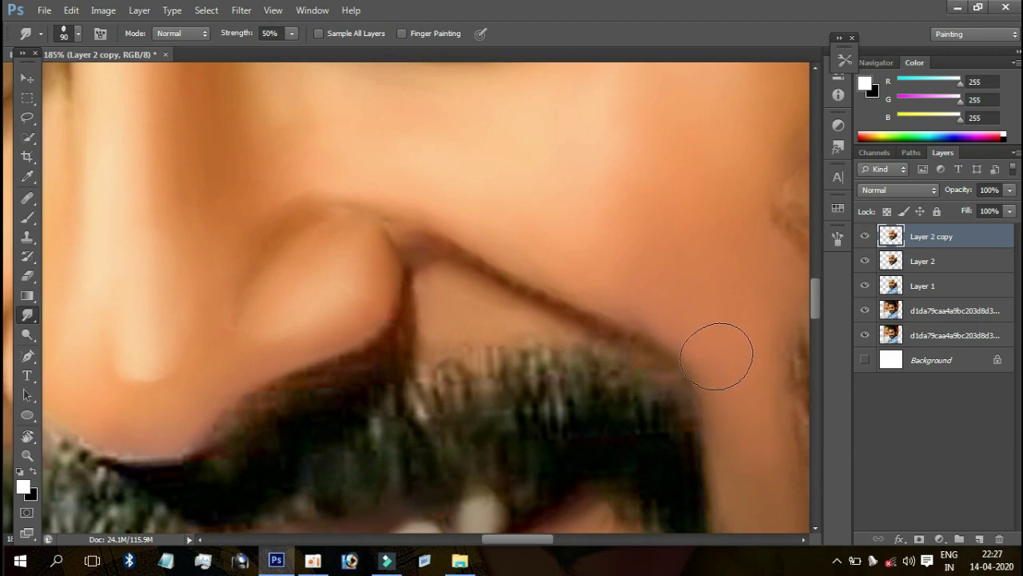
pyautogui.moveTo(681, 315); pyautogui.dragTo(626, 287)
pyautogui.moveTo(557, 258); pyautogui.dragTo(623, 235)
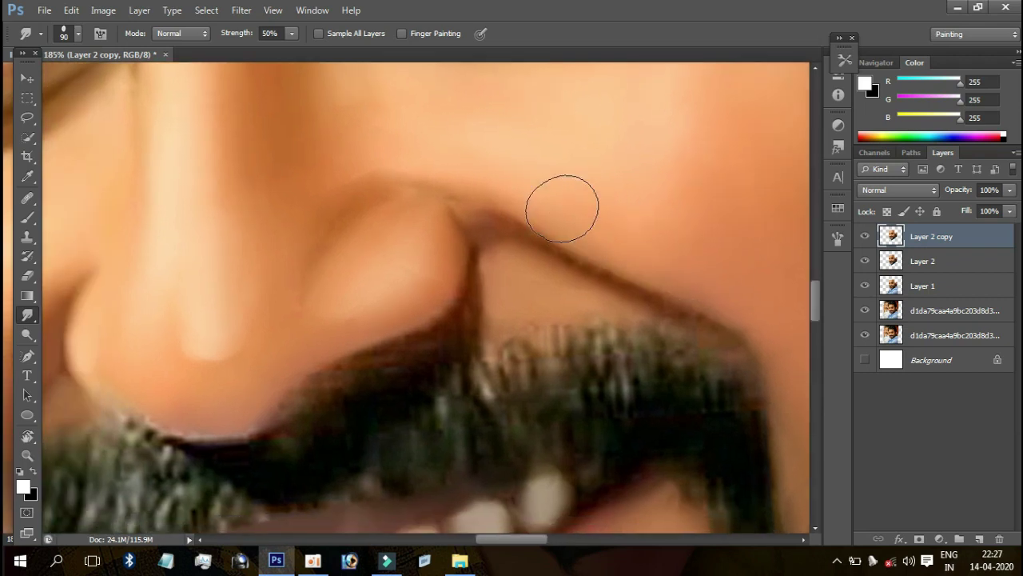
pyautogui.moveTo(530, 267)
pyautogui.mouseDown()
pyautogui.moveTo(756, 335)
pyautogui.moveTo(560, 237)
pyautogui.moveTo(617, 219)
pyautogui.mouseUp()
pyautogui.scroll(-1, 616, 219)
# Step: Toggle Layer 2 copy's visibility to compare, then zoom in on the nose
pyautogui.scroll(-3, 589, 267)
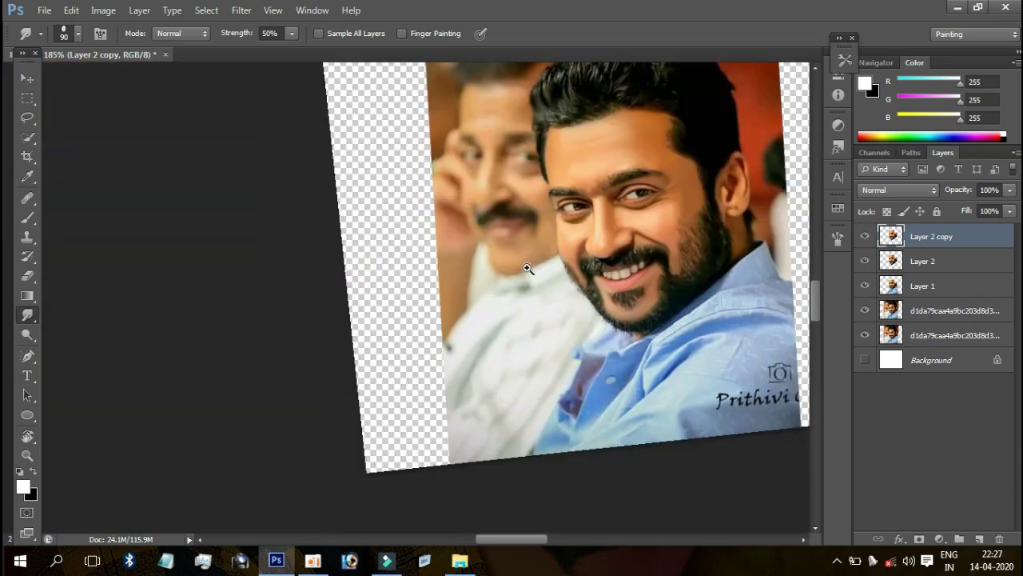
pyautogui.click(865, 240)
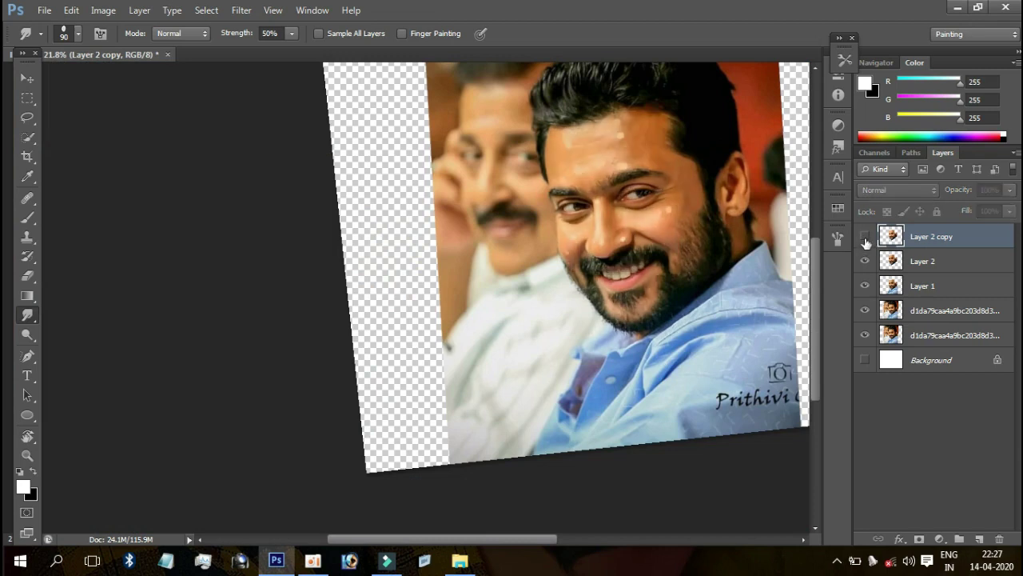
pyautogui.click(865, 238)
pyautogui.moveTo(670, 238); pyautogui.dragTo(761, 267)
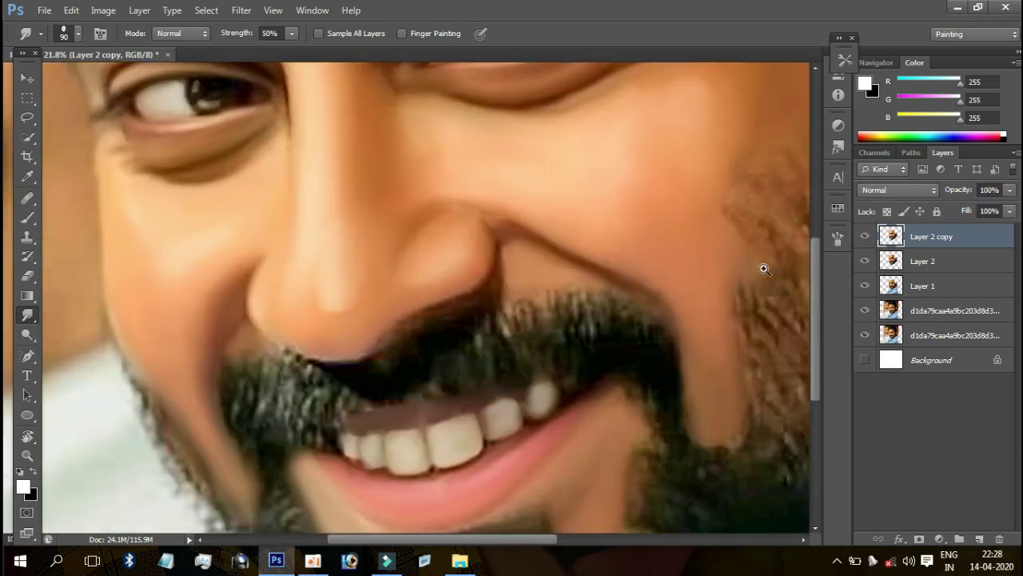
pyautogui.moveTo(477, 223); pyautogui.dragTo(512, 237)
# Step: Soften and lighten the dark crease beside and under the nose, growing the brush to 40
pyautogui.press('[')
pyautogui.press('[')
pyautogui.press('[')
pyautogui.moveTo(503, 251)
pyautogui.mouseDown()
pyautogui.moveTo(475, 213)
pyautogui.moveTo(502, 241)
pyautogui.mouseUp()
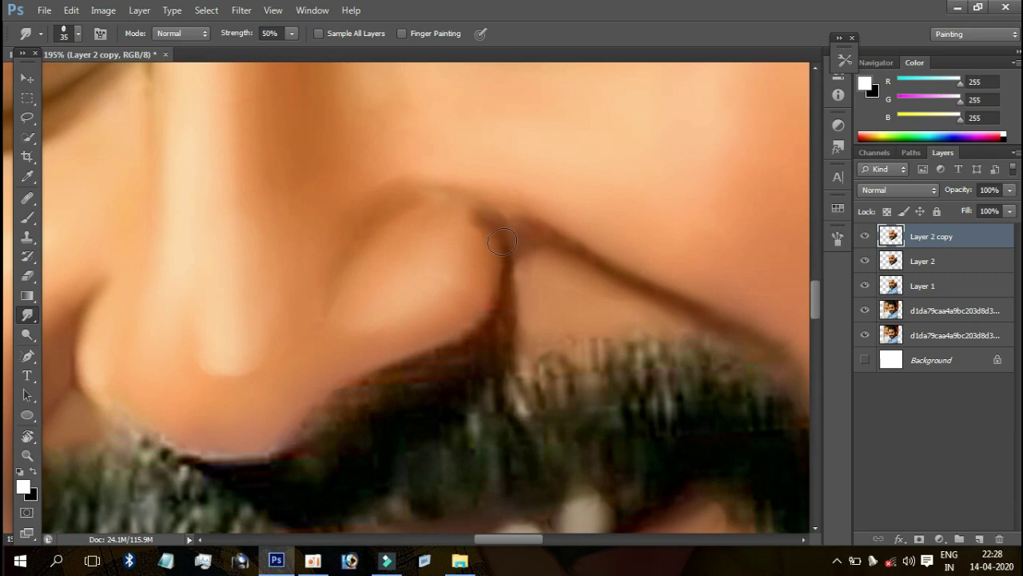
pyautogui.press(']')
pyautogui.moveTo(524, 242); pyautogui.dragTo(527, 294)
pyautogui.press(']')
pyautogui.moveTo(524, 278); pyautogui.dragTo(511, 321)
pyautogui.press(']')
pyautogui.press(']')
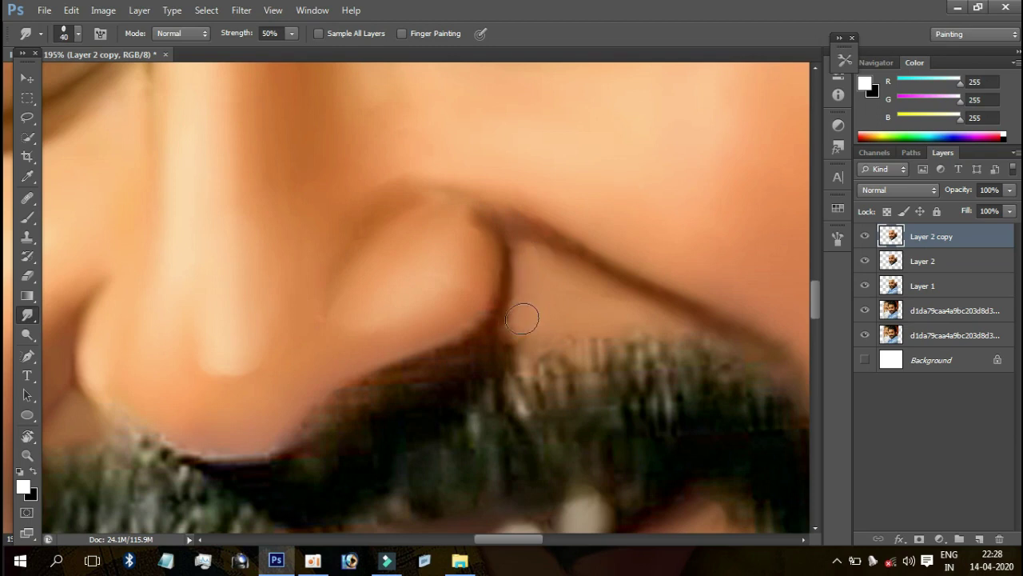
pyautogui.moveTo(527, 331); pyautogui.dragTo(505, 325)
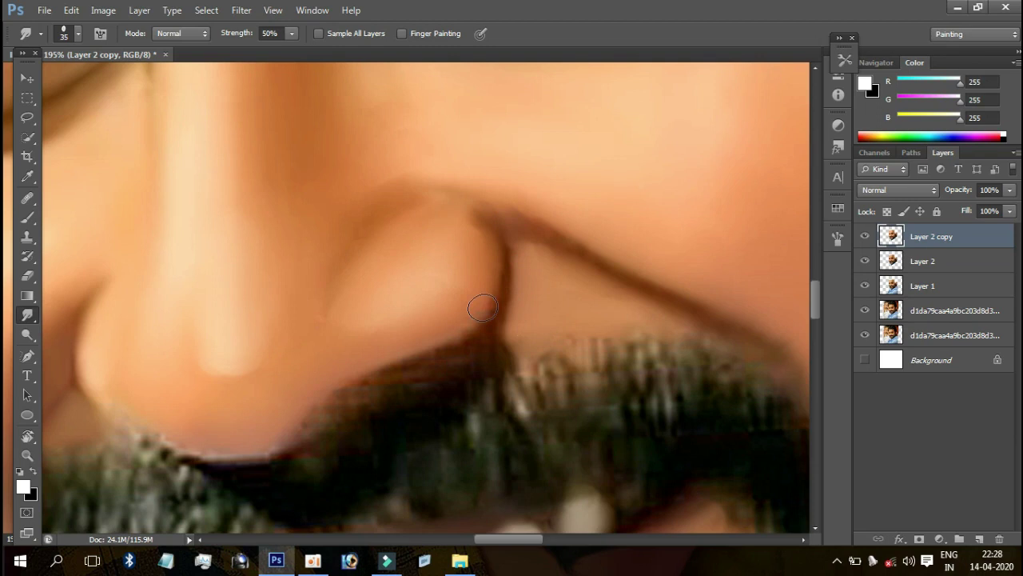
# Step: Soften, blend and lighten the mustache edge below the nose crease
pyautogui.moveTo(484, 328)
pyautogui.mouseDown()
pyautogui.moveTo(434, 363)
pyautogui.moveTo(469, 350)
pyautogui.moveTo(491, 355)
pyautogui.mouseUp()
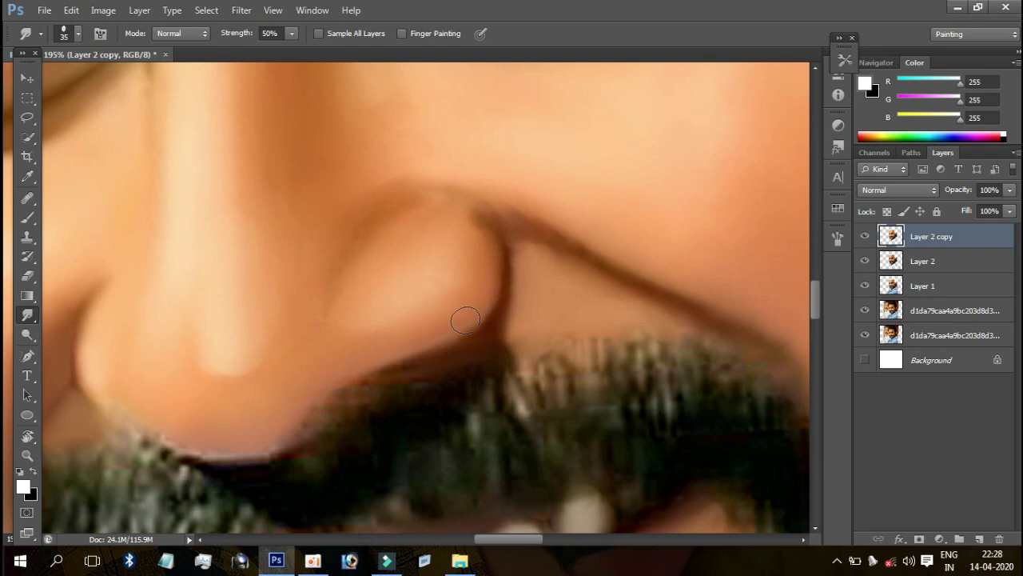
pyautogui.moveTo(449, 356)
pyautogui.mouseDown()
pyautogui.moveTo(421, 366)
pyautogui.moveTo(544, 258)
pyautogui.mouseUp()
pyautogui.moveTo(463, 319); pyautogui.dragTo(496, 302)
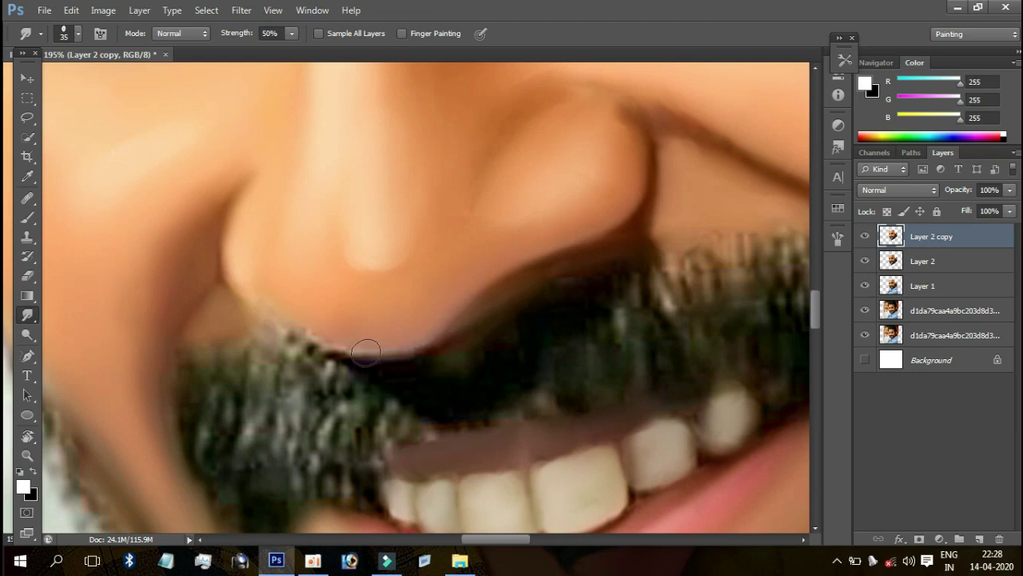
pyautogui.moveTo(361, 350); pyautogui.dragTo(506, 351)
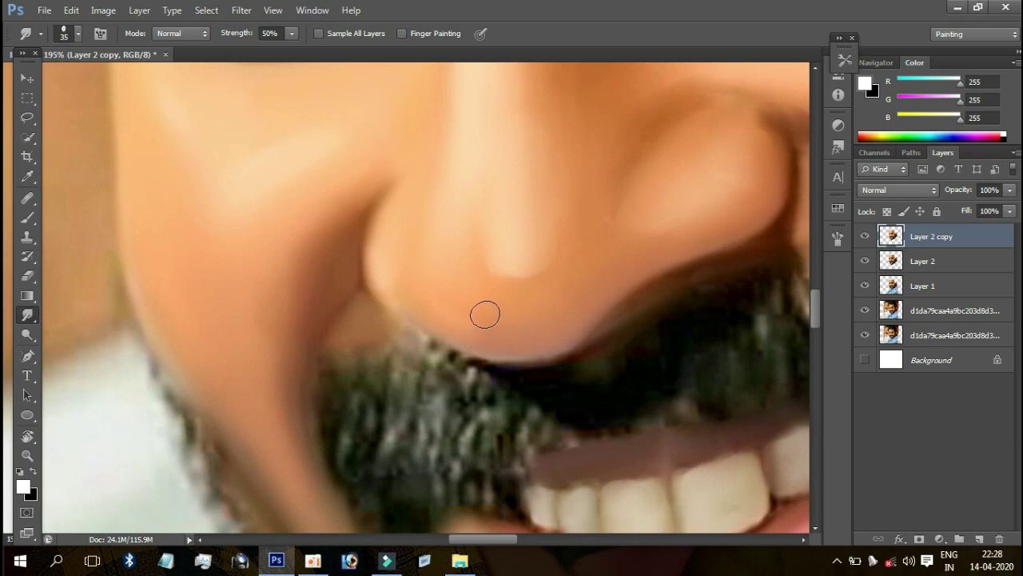
pyautogui.scroll(-5, 464, 304)
pyautogui.scroll(-2, 389, 229)
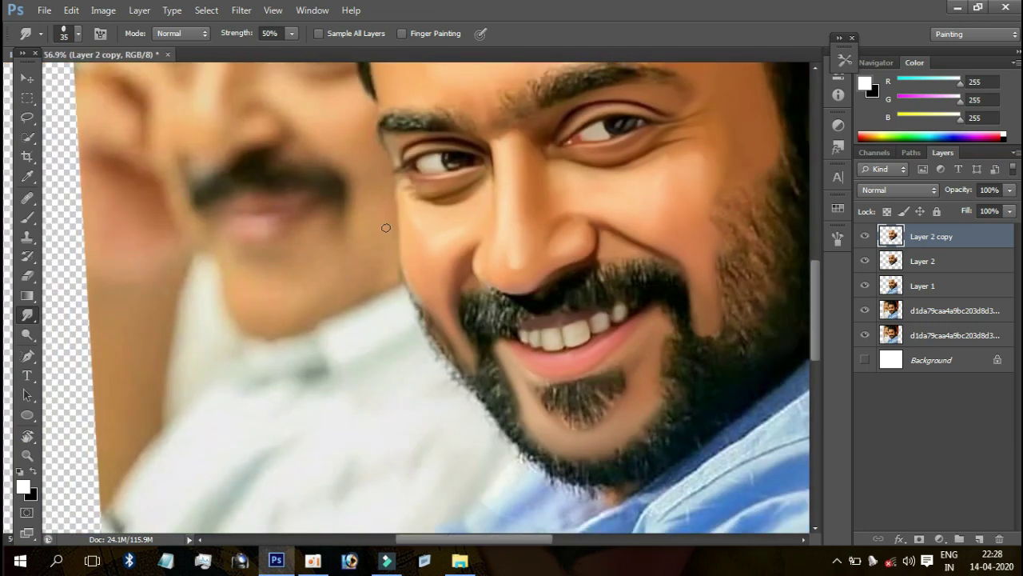
# Step: Zoom to the ear and smudge its front edge and inner skin with the 60 px Smudge brush
pyautogui.moveTo(555, 166); pyautogui.dragTo(453, 350)
pyautogui.scroll(-3, 496, 208)
pyautogui.scroll(1, 514, 208)
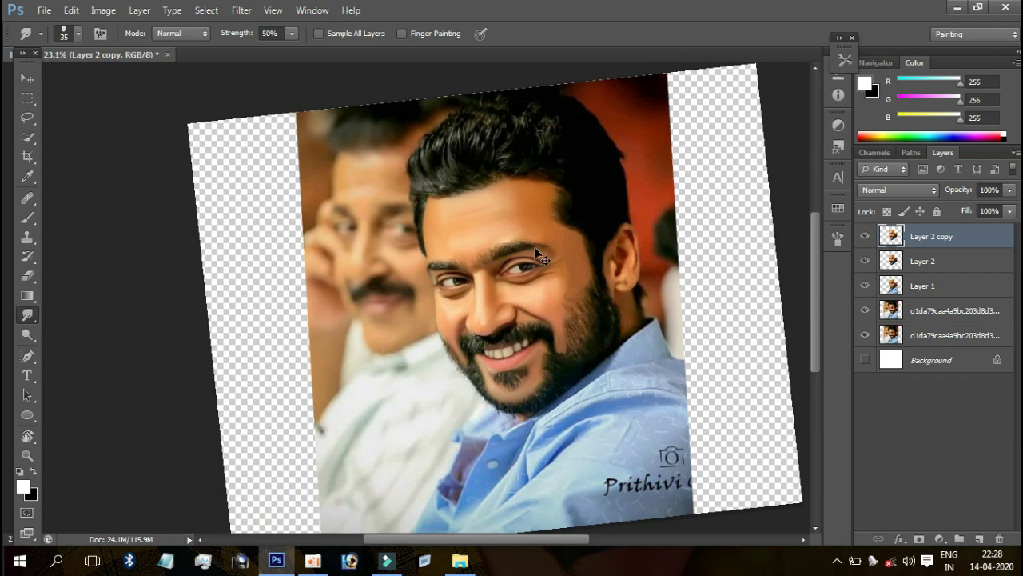
pyautogui.scroll(5, 598, 275)
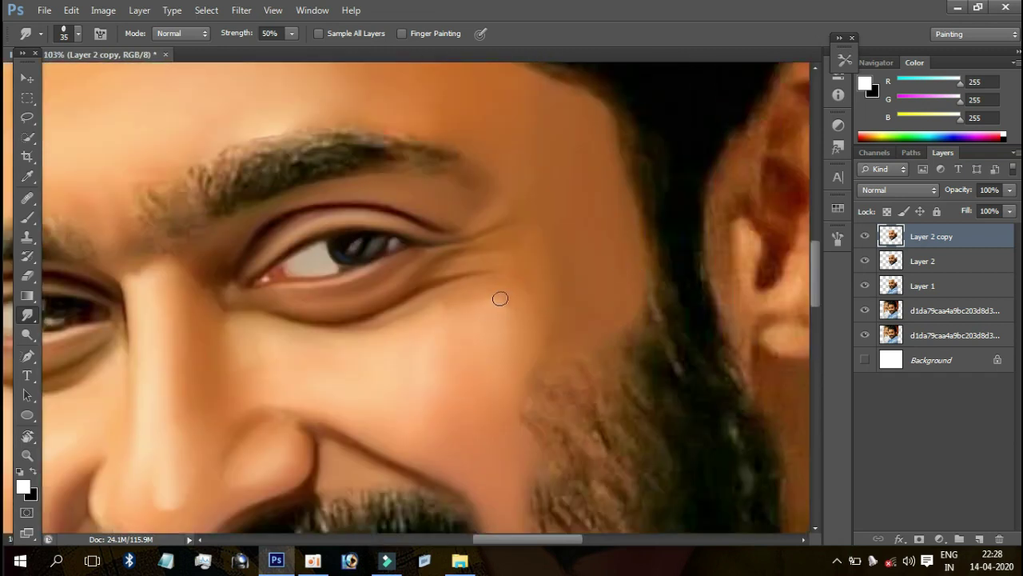
pyautogui.scroll(-4, 552, 248)
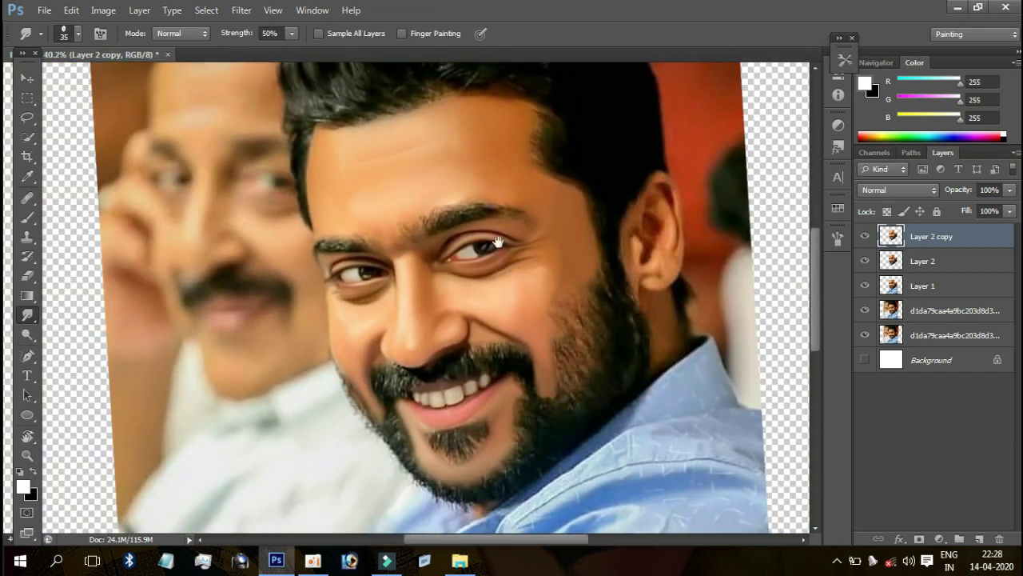
pyautogui.scroll(2, 717, 236)
pyautogui.scroll(1, 687, 224)
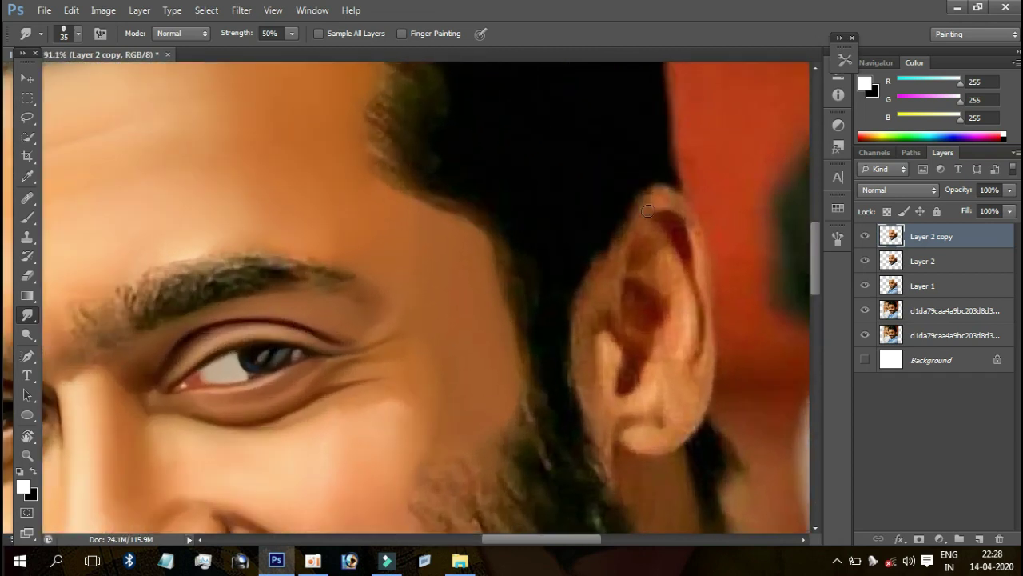
pyautogui.scroll(2, 663, 195)
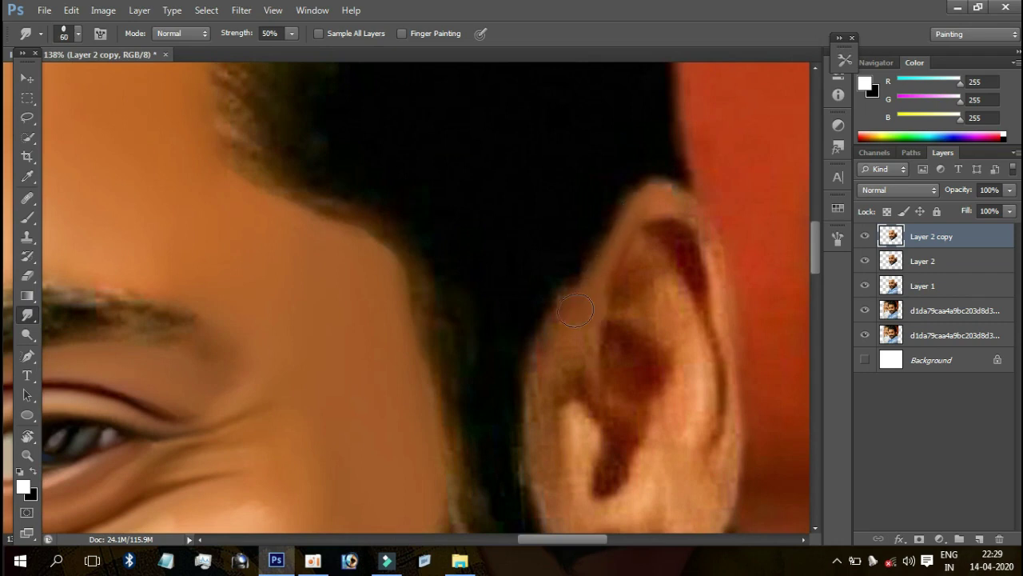
pyautogui.moveTo(567, 329); pyautogui.dragTo(588, 342)
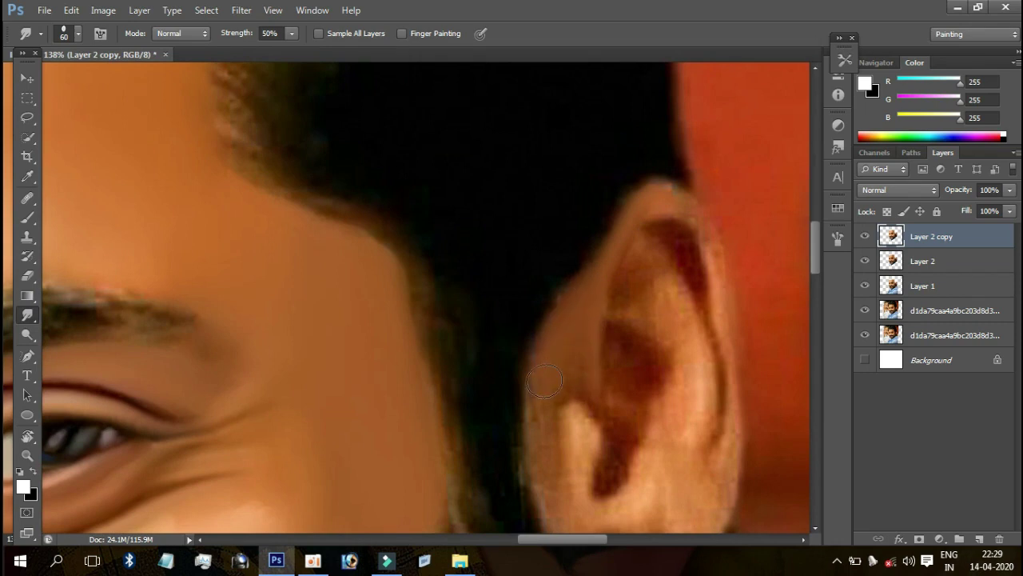
pyautogui.moveTo(562, 407)
pyautogui.mouseDown()
pyautogui.moveTo(578, 274)
pyautogui.moveTo(592, 325)
pyautogui.mouseUp()
# Step: Smear the ear's edge downward, smooth the earlobe, and blend skin tones down the ear
pyautogui.moveTo(576, 383)
pyautogui.mouseDown()
pyautogui.moveTo(587, 414)
pyautogui.moveTo(581, 457)
pyautogui.mouseUp()
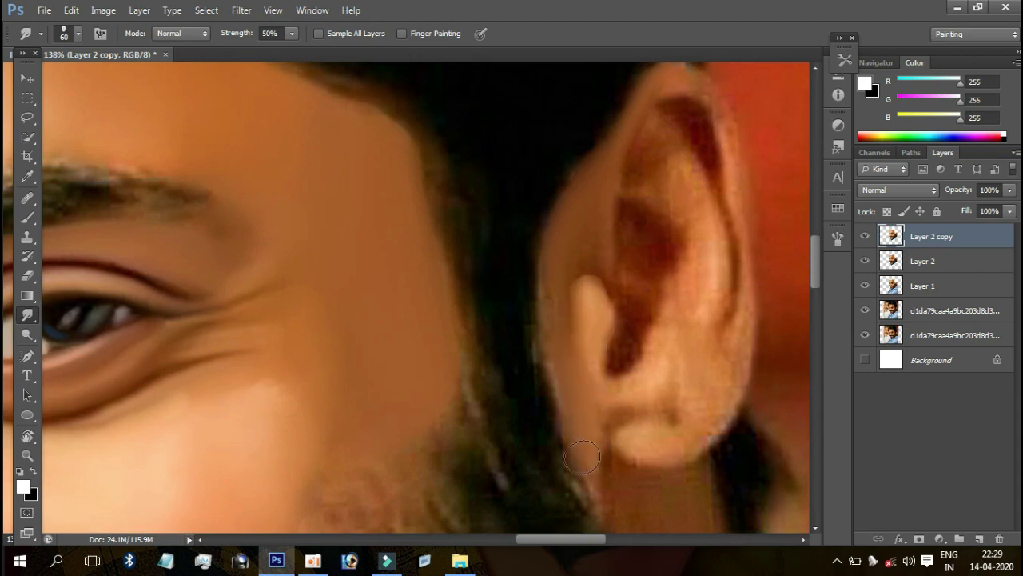
pyautogui.moveTo(567, 408); pyautogui.dragTo(571, 235)
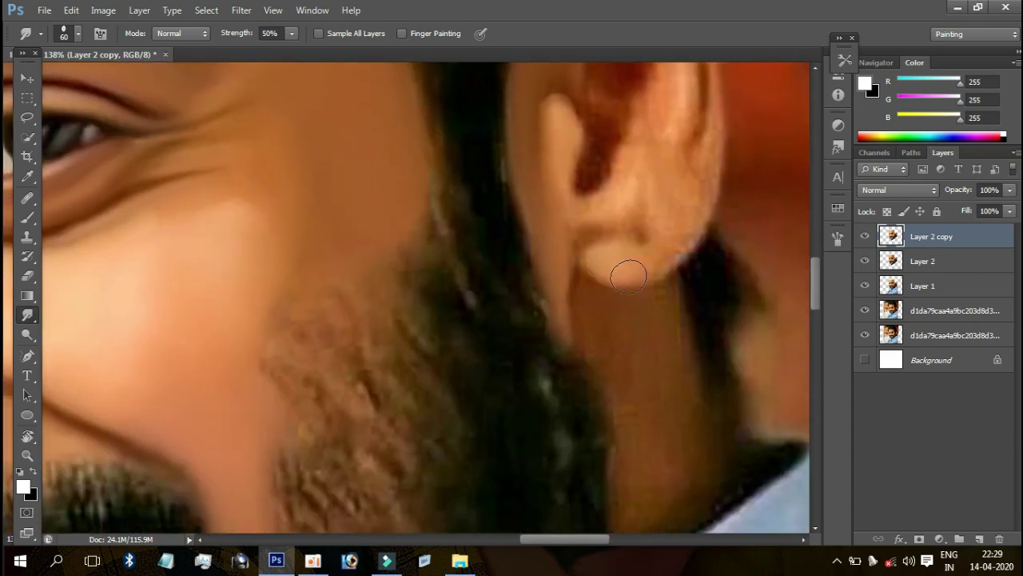
pyautogui.moveTo(685, 217)
pyautogui.mouseDown()
pyautogui.moveTo(612, 325)
pyautogui.moveTo(599, 327)
pyautogui.mouseUp()
pyautogui.moveTo(536, 379)
pyautogui.mouseDown()
pyautogui.moveTo(523, 379)
pyautogui.moveTo(590, 379)
pyautogui.moveTo(579, 313)
pyautogui.moveTo(615, 323)
pyautogui.moveTo(609, 442)
pyautogui.mouseUp()
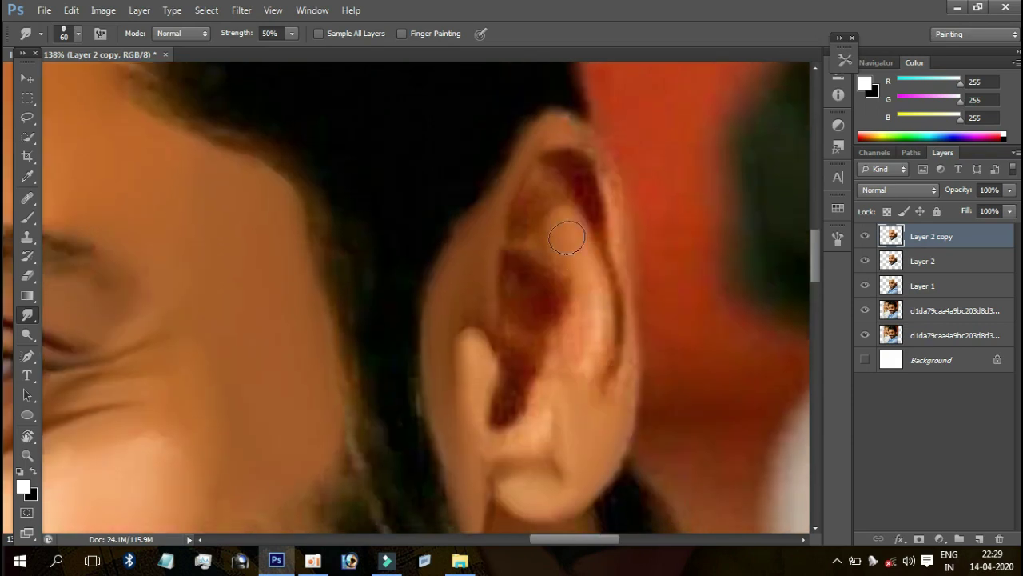
pyautogui.moveTo(593, 301)
pyautogui.mouseDown()
pyautogui.moveTo(590, 377)
pyautogui.moveTo(573, 354)
pyautogui.moveTo(579, 310)
pyautogui.mouseUp()
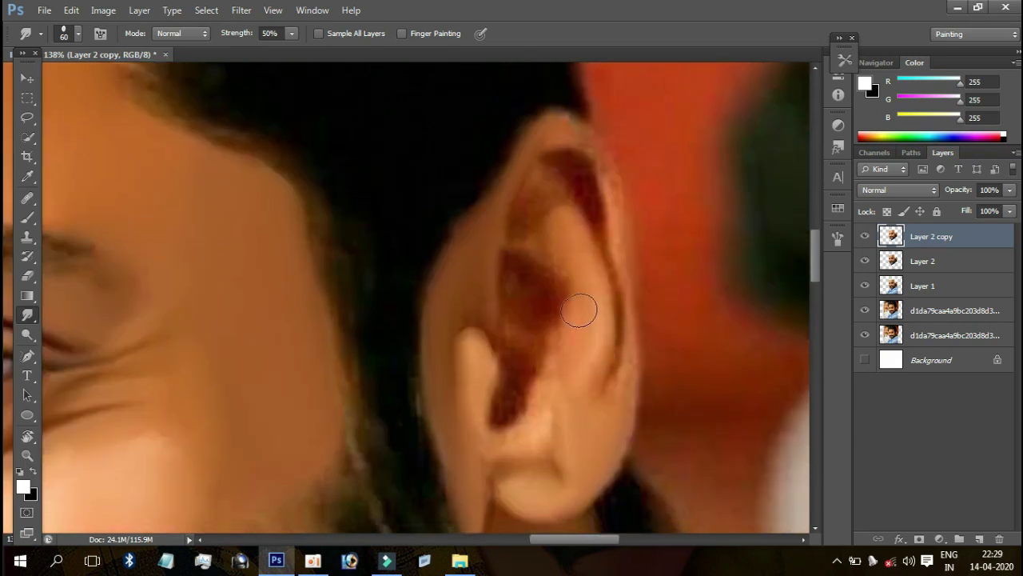
# Step: Lighten and smear the dark inner ear at the top, and smooth the ear rim
pyautogui.moveTo(556, 245)
pyautogui.mouseDown()
pyautogui.moveTo(584, 325)
pyautogui.moveTo(555, 301)
pyautogui.moveTo(594, 304)
pyautogui.moveTo(581, 220)
pyautogui.moveTo(596, 240)
pyautogui.moveTo(603, 233)
pyautogui.moveTo(640, 314)
pyautogui.moveTo(603, 240)
pyautogui.moveTo(611, 359)
pyautogui.moveTo(588, 232)
pyautogui.moveTo(590, 320)
pyautogui.moveTo(560, 205)
pyautogui.mouseUp()
pyautogui.scroll(-3, 588, 229)
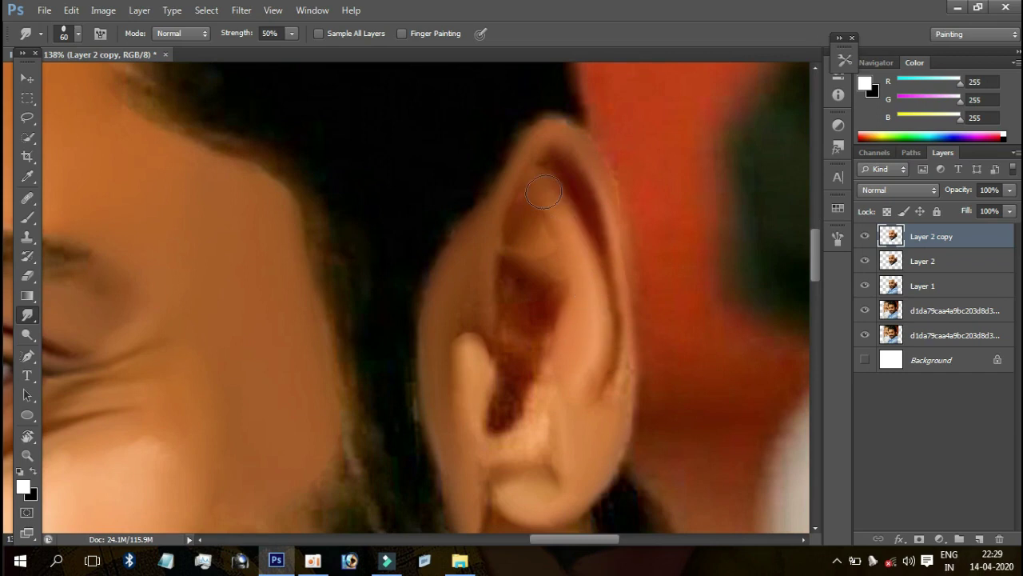
pyautogui.moveTo(552, 242)
pyautogui.mouseDown()
pyautogui.moveTo(567, 269)
pyautogui.moveTo(520, 304)
pyautogui.moveTo(497, 270)
pyautogui.moveTo(521, 315)
pyautogui.moveTo(552, 319)
pyautogui.moveTo(544, 352)
pyautogui.moveTo(582, 297)
pyautogui.moveTo(542, 345)
pyautogui.moveTo(521, 349)
pyautogui.moveTo(513, 304)
pyautogui.moveTo(558, 367)
pyautogui.moveTo(568, 333)
pyautogui.moveTo(539, 381)
pyautogui.moveTo(566, 383)
pyautogui.moveTo(574, 359)
pyautogui.mouseUp()
pyautogui.moveTo(632, 316)
pyautogui.mouseDown()
pyautogui.moveTo(628, 338)
pyautogui.moveTo(648, 347)
pyautogui.moveTo(628, 414)
pyautogui.moveTo(608, 430)
pyautogui.moveTo(562, 402)
pyautogui.moveTo(527, 407)
pyautogui.moveTo(535, 434)
pyautogui.mouseUp()
pyautogui.scroll(-5, 590, 331)
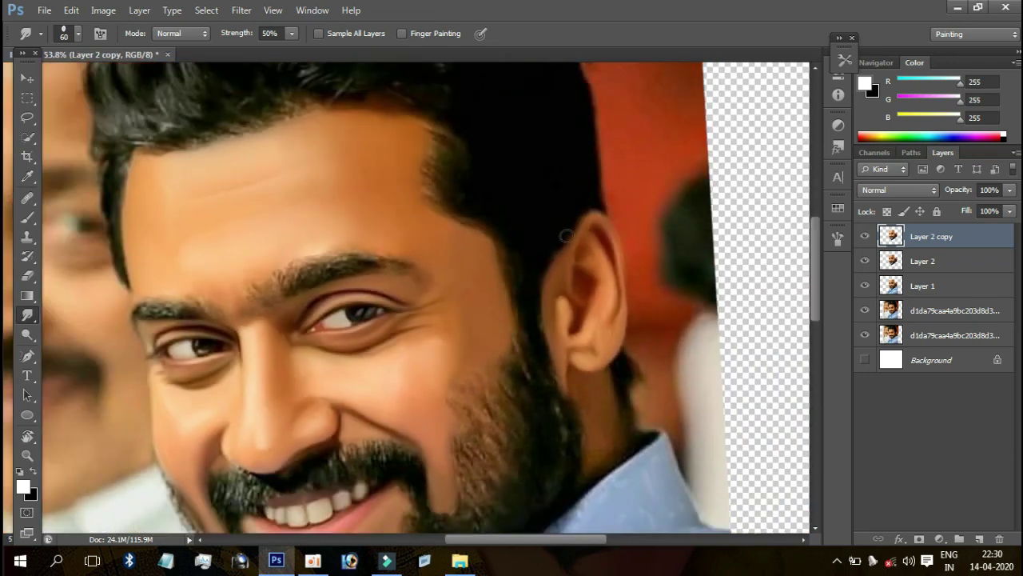
# Step: Compare by toggling Layer 2 copy, undo a stroke, and smudge the earlobe edge into the beard
pyautogui.click(864, 236)
pyautogui.click(864, 237)
pyautogui.scroll(-2, 602, 212)
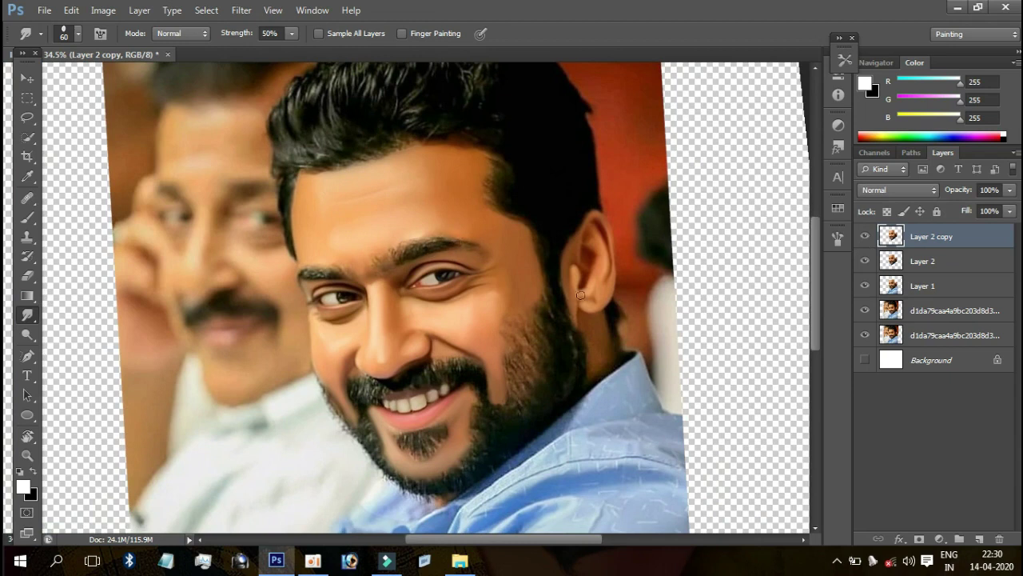
pyautogui.hotkey('ctrl', 'z')
pyautogui.scroll(5, 649, 340)
pyautogui.moveTo(520, 220); pyautogui.dragTo(528, 284)
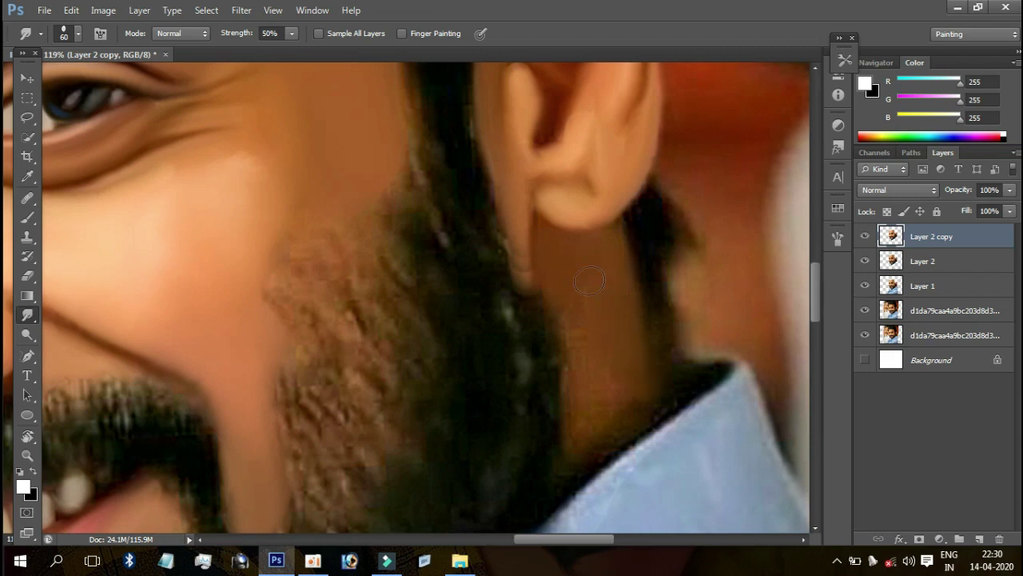
# Step: With a 90 px Smudge brush, smooth the neck below the ear and blend the earlobe tip into the hair
pyautogui.press(']')
pyautogui.moveTo(600, 255)
pyautogui.mouseDown()
pyautogui.moveTo(580, 316)
pyautogui.moveTo(618, 382)
pyautogui.mouseUp()
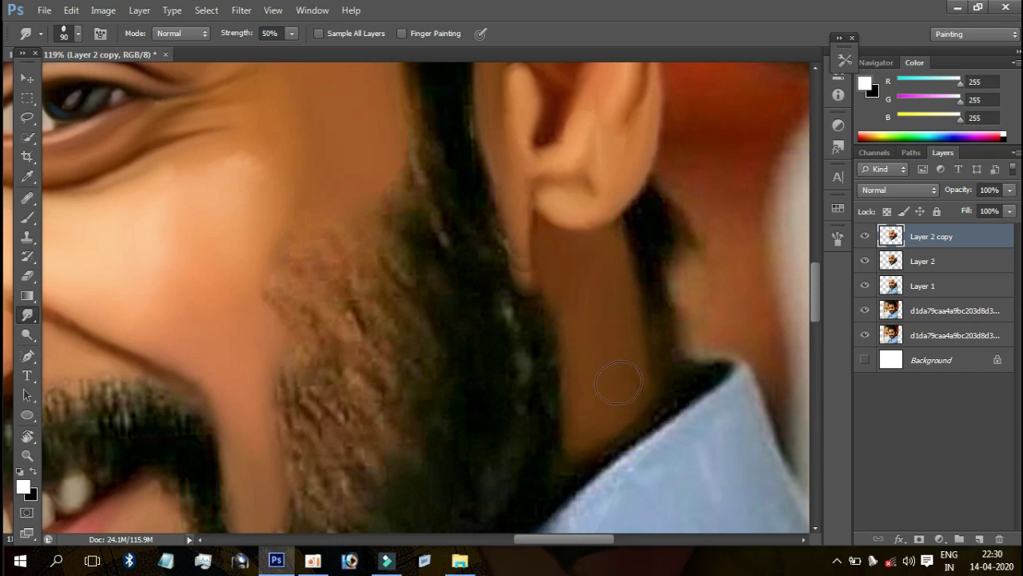
pyautogui.moveTo(583, 278)
pyautogui.mouseDown()
pyautogui.moveTo(601, 351)
pyautogui.moveTo(581, 397)
pyautogui.mouseUp()
pyautogui.moveTo(520, 244); pyautogui.dragTo(574, 337)
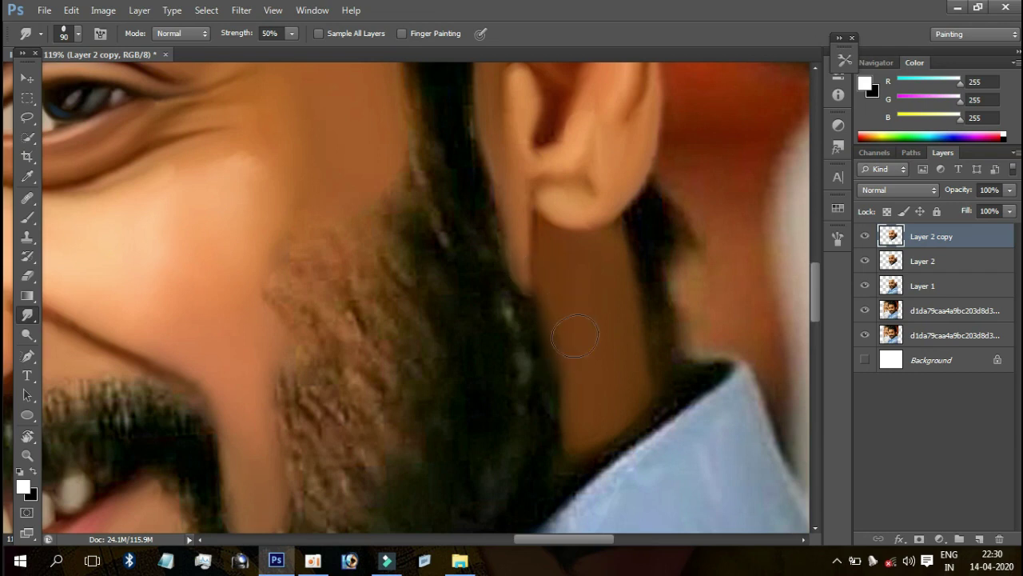
pyautogui.moveTo(594, 238)
pyautogui.mouseDown()
pyautogui.moveTo(549, 257)
pyautogui.moveTo(525, 236)
pyautogui.mouseUp()
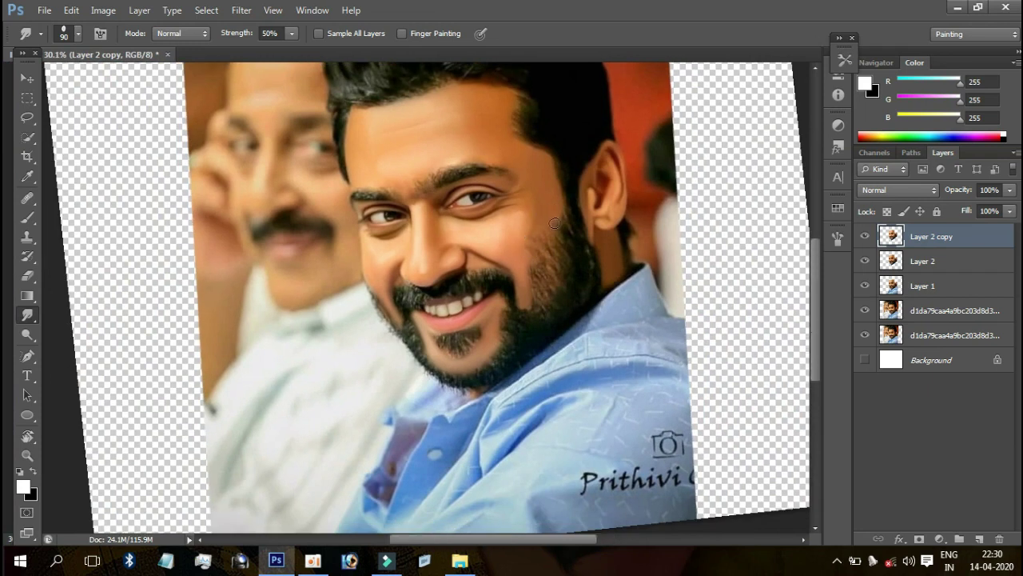
pyautogui.moveTo(524, 236); pyautogui.dragTo(553, 222)
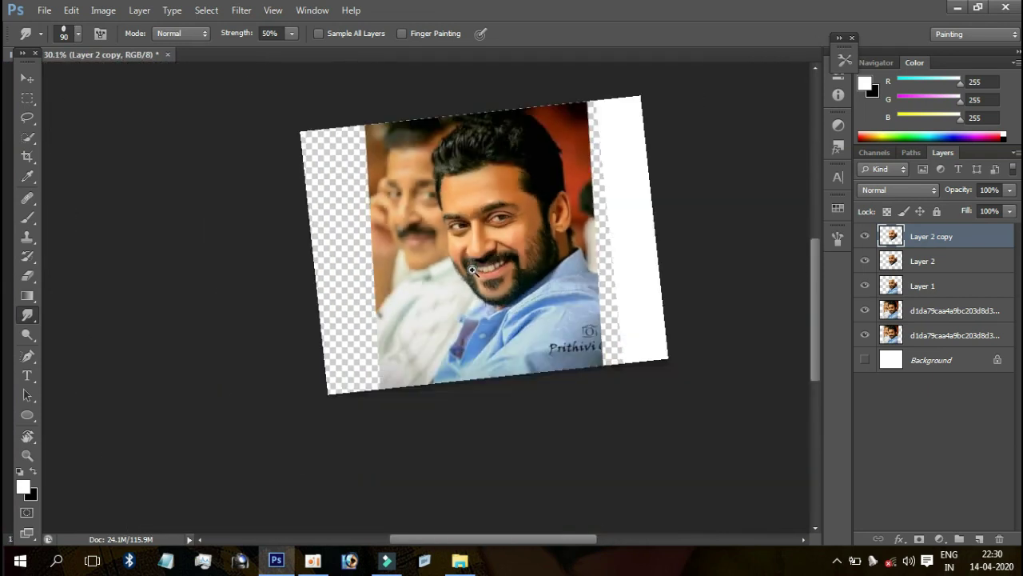